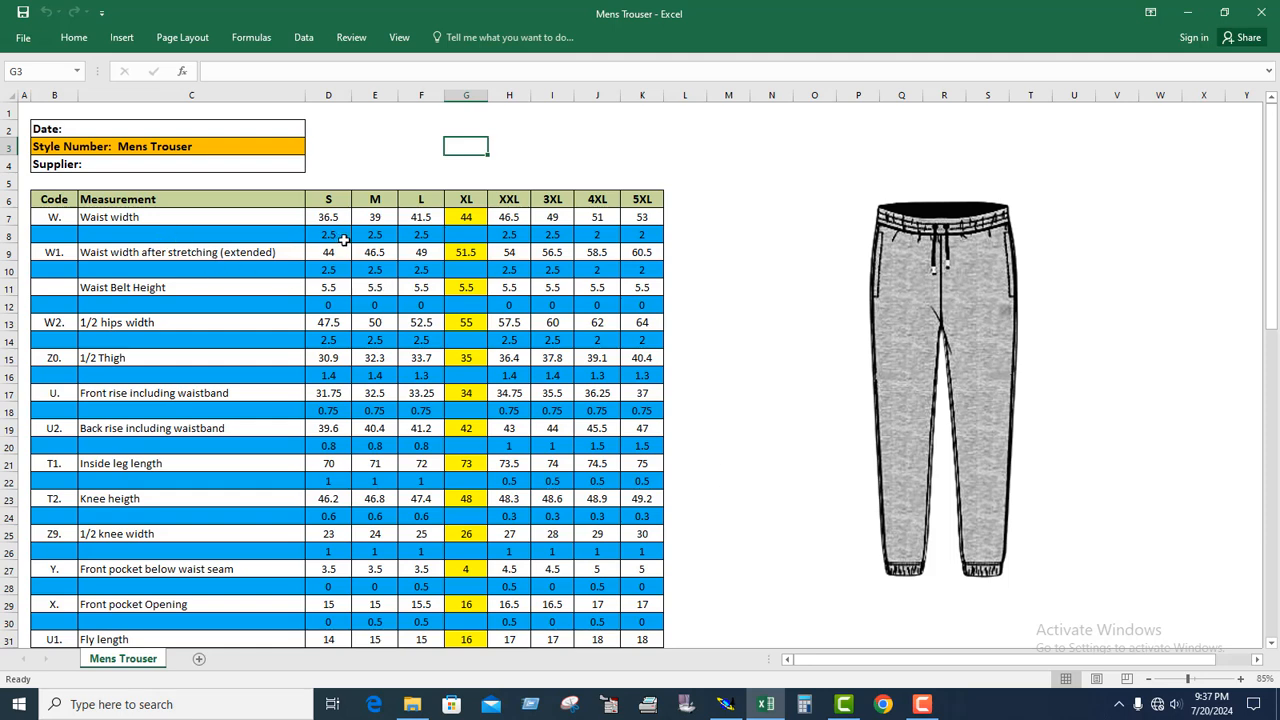
# Step: Review the Mens Trouser measurement chart with its sizes S to 5XL and the grading increments under each measurement
pyautogui.click(450, 236)
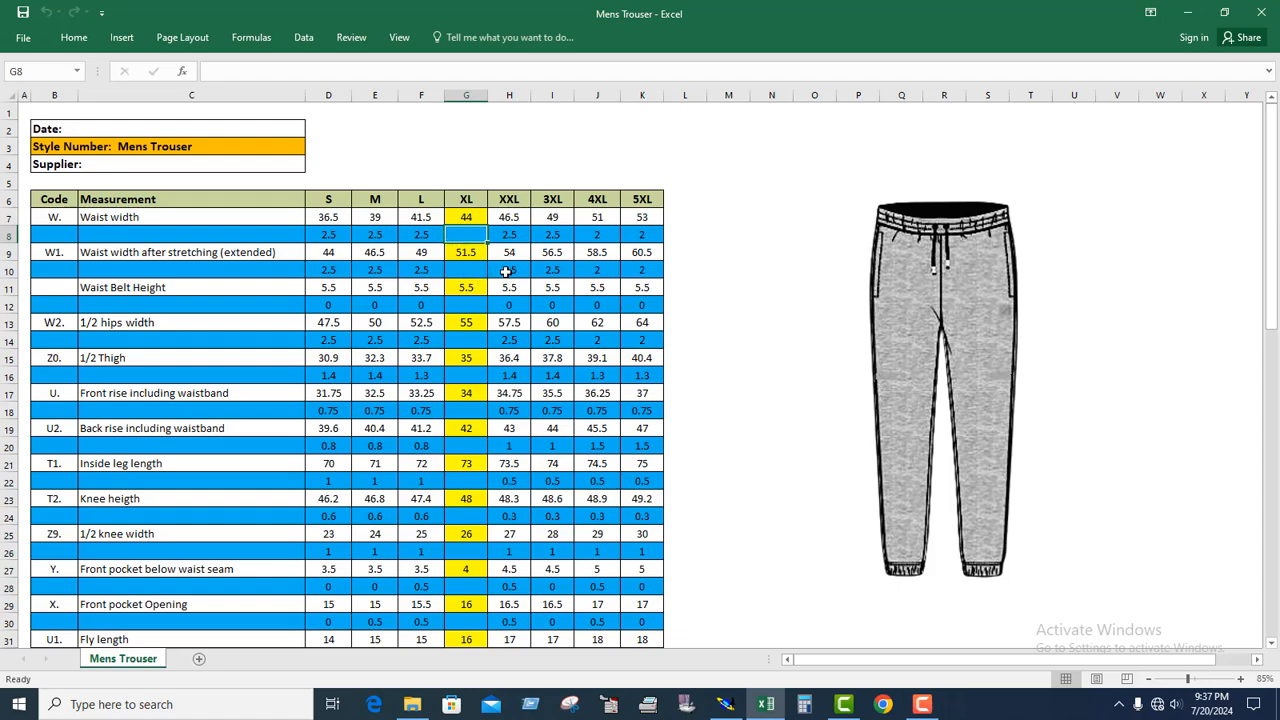
pyautogui.scroll(-4, 506, 271)
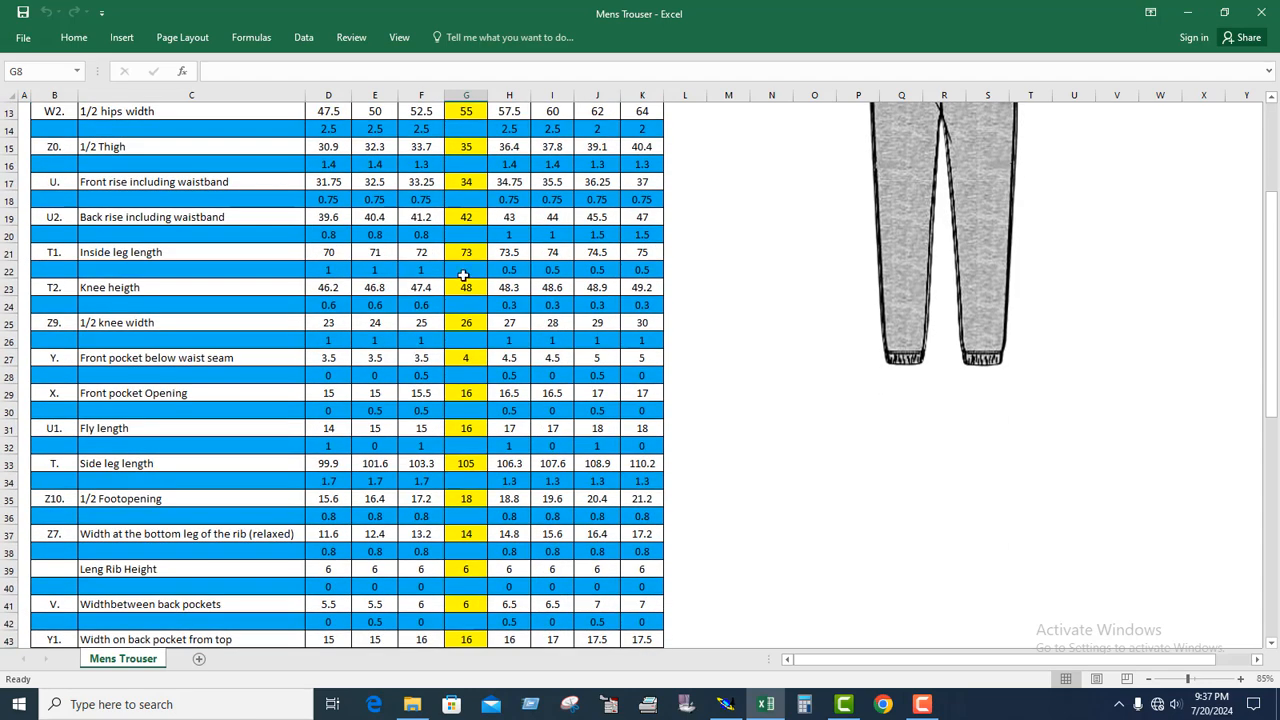
pyautogui.scroll(-2, 463, 275)
pyautogui.scroll(5, 444, 345)
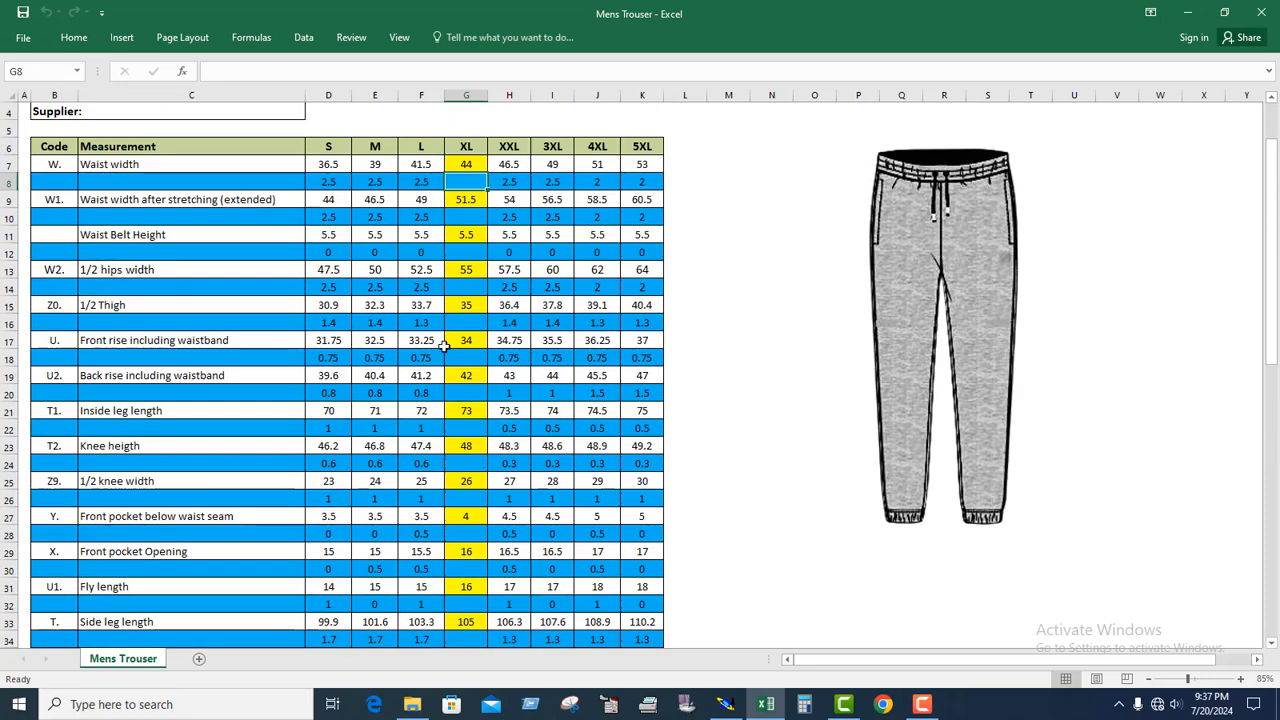
pyautogui.scroll(1, 440, 346)
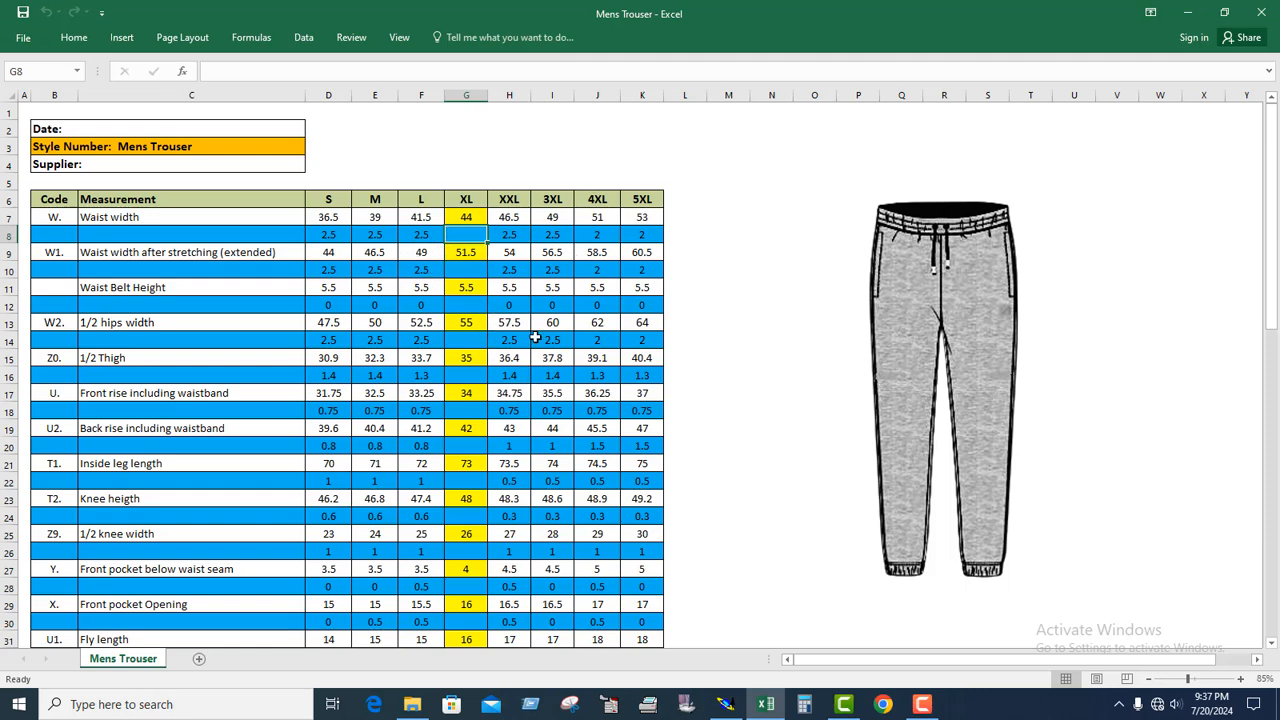
# Step: Switch to Modaris, bring up the FRONT 1X2 piece as the current sheet, and display its nest with all sizes selected
pyautogui.click(730, 712)
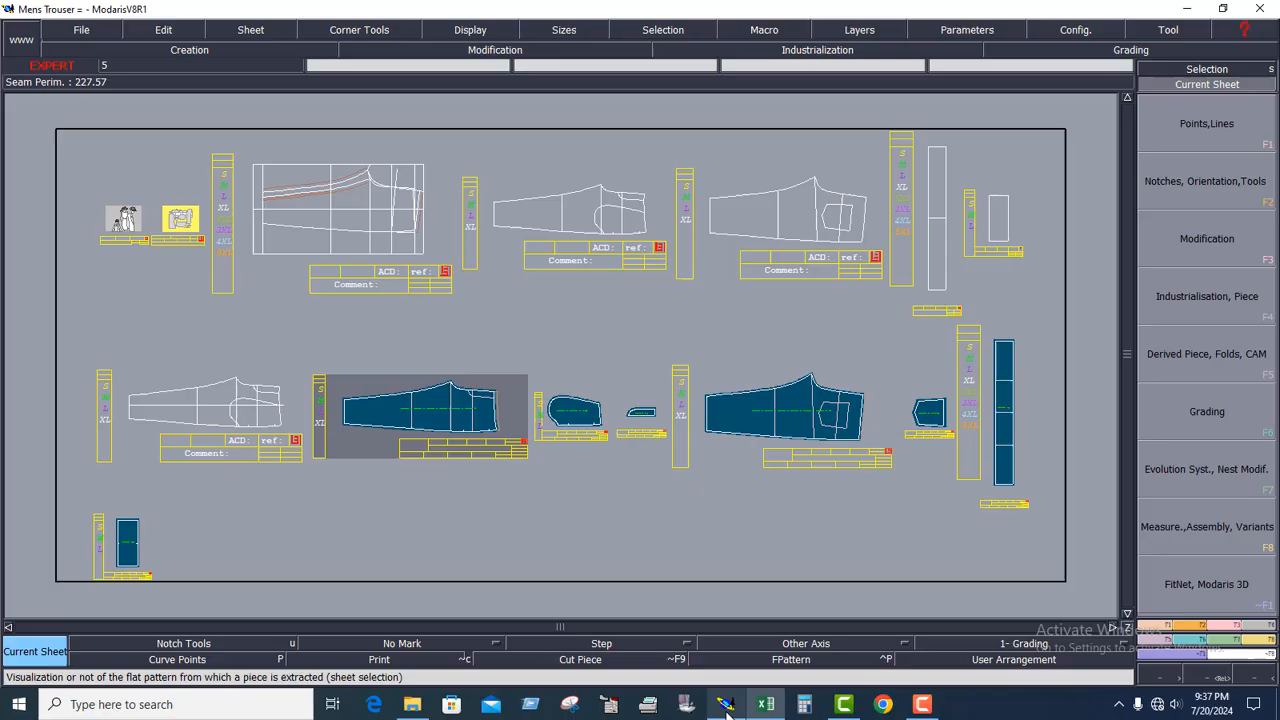
pyautogui.click(1218, 86)
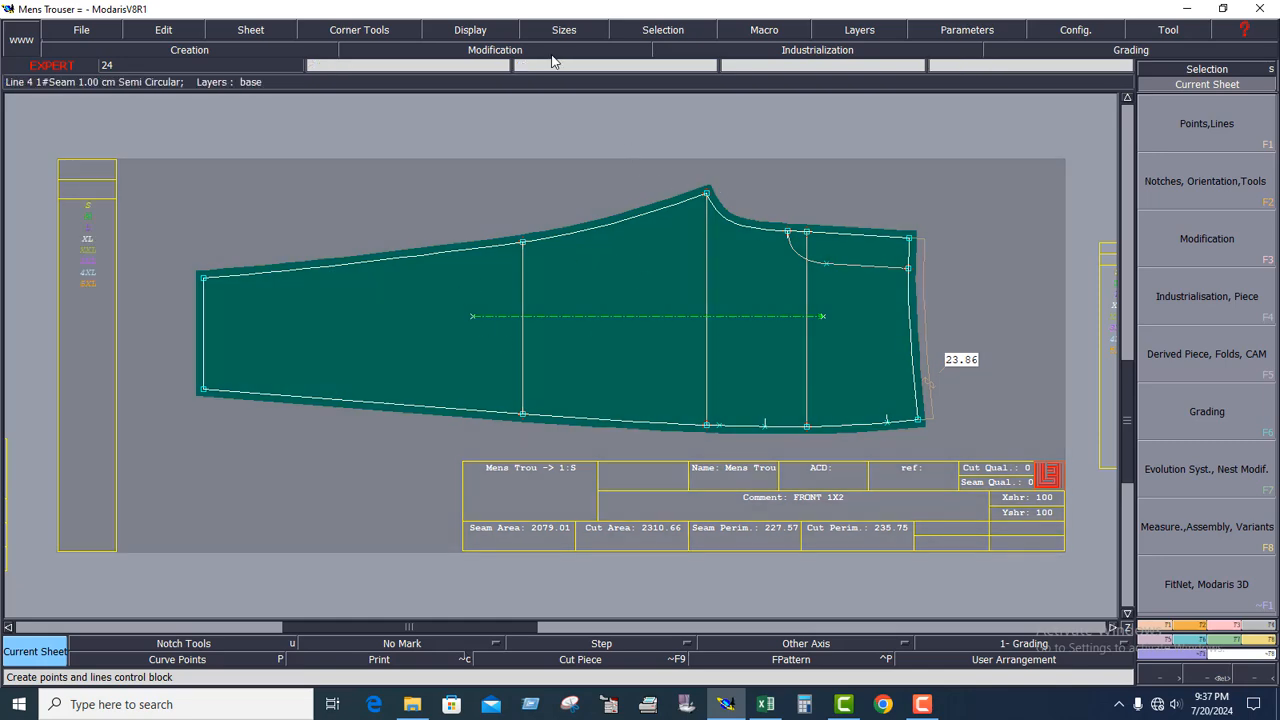
pyautogui.click(470, 30)
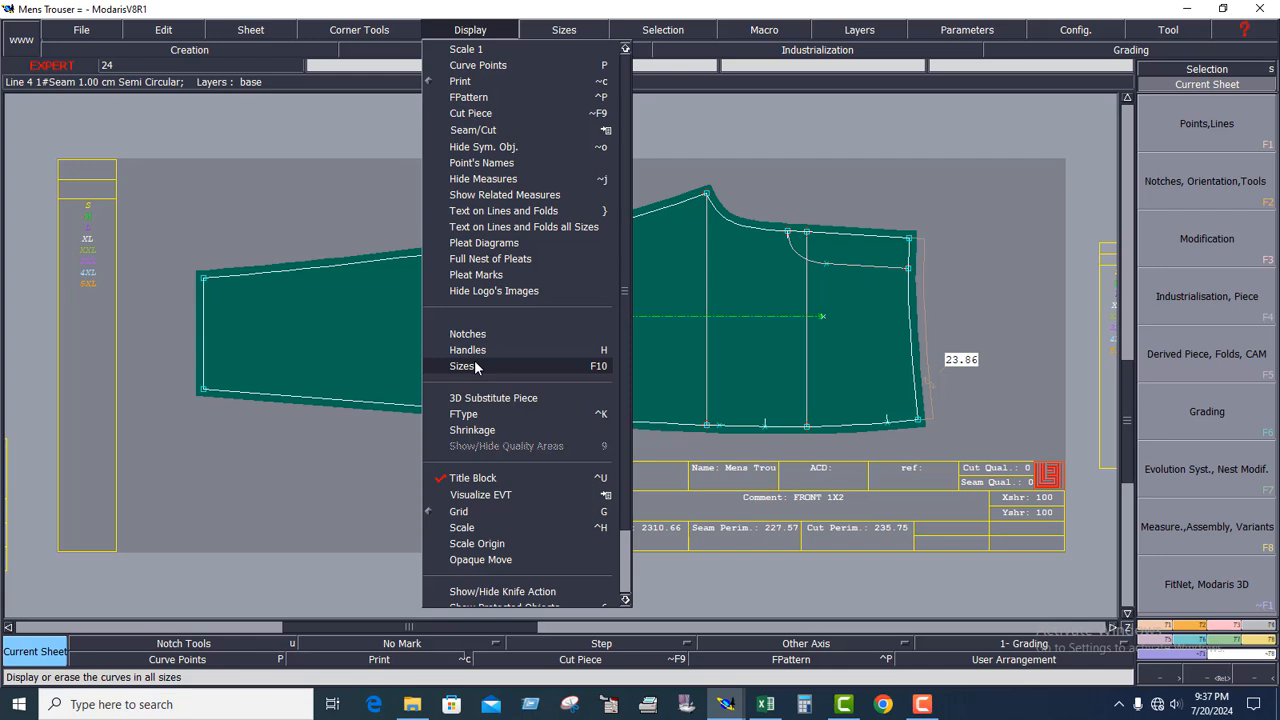
pyautogui.click(464, 366)
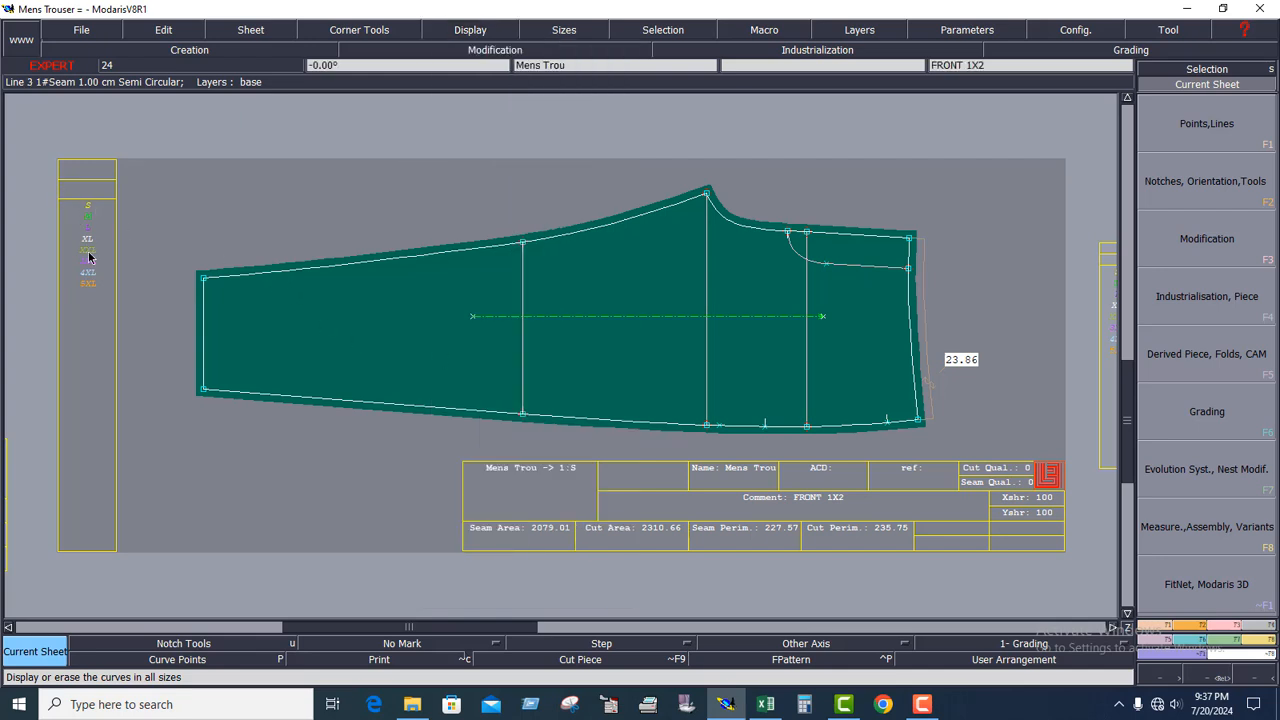
pyautogui.moveTo(88, 258); pyautogui.dragTo(114, 306)
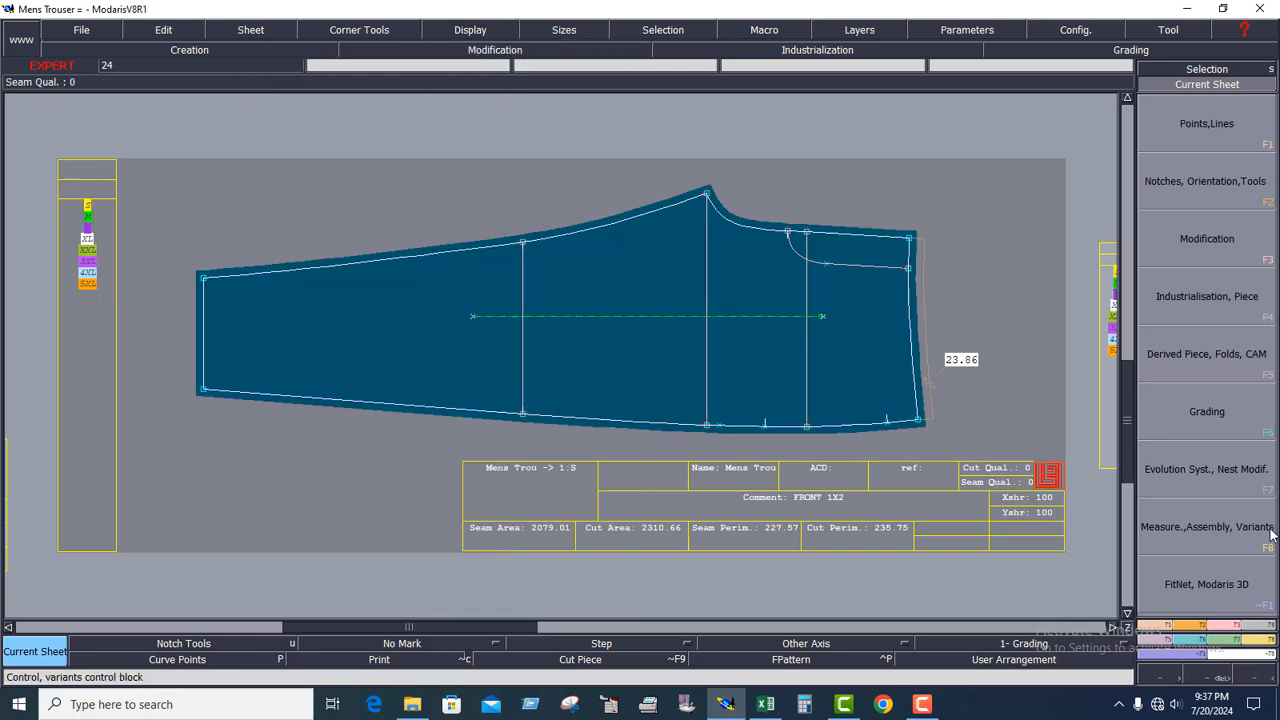
pyautogui.click(1203, 648)
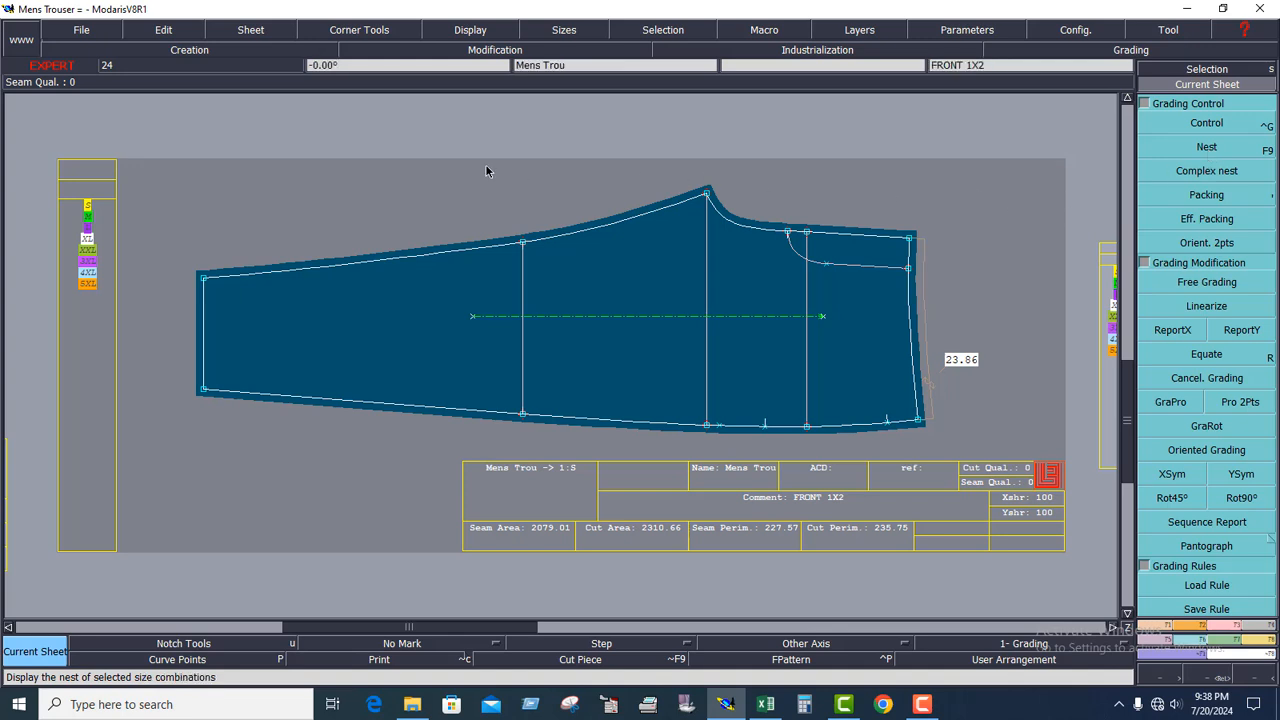
pyautogui.click(1207, 148)
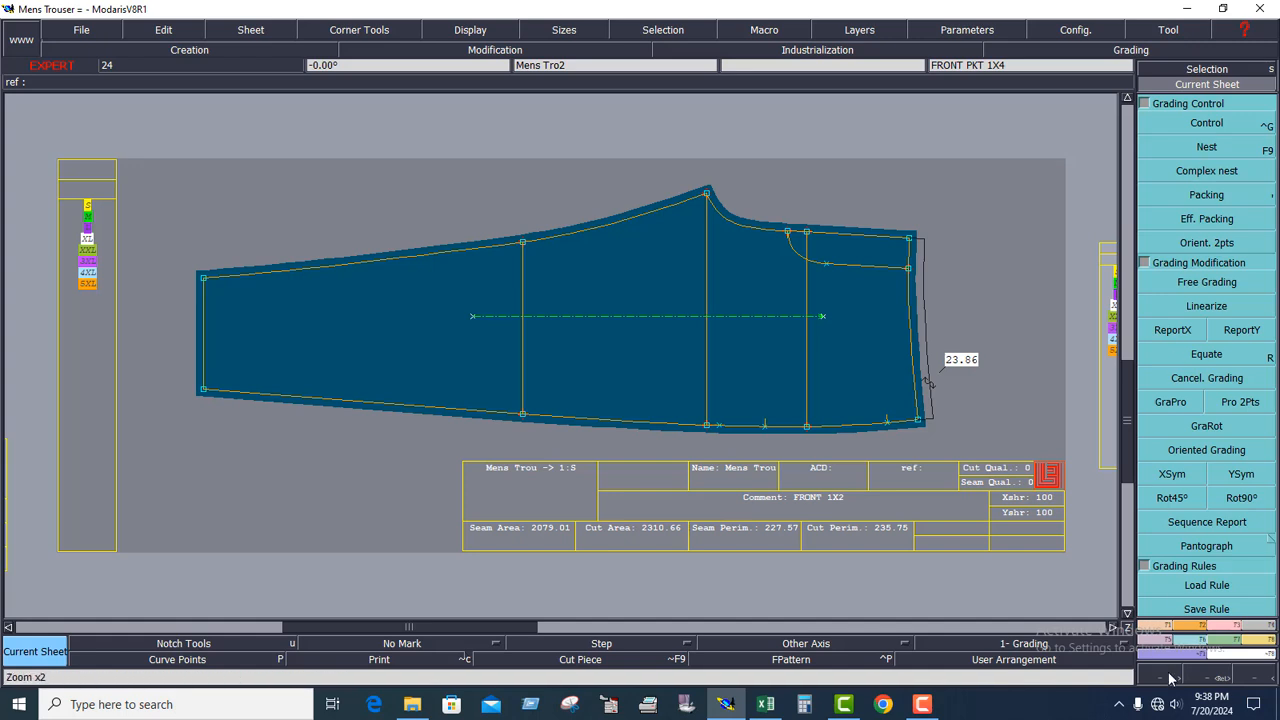
# Step: Delete the measurement along the waistline of the FRONT 1X2 piece and deselect the sizes
pyautogui.click(1222, 632)
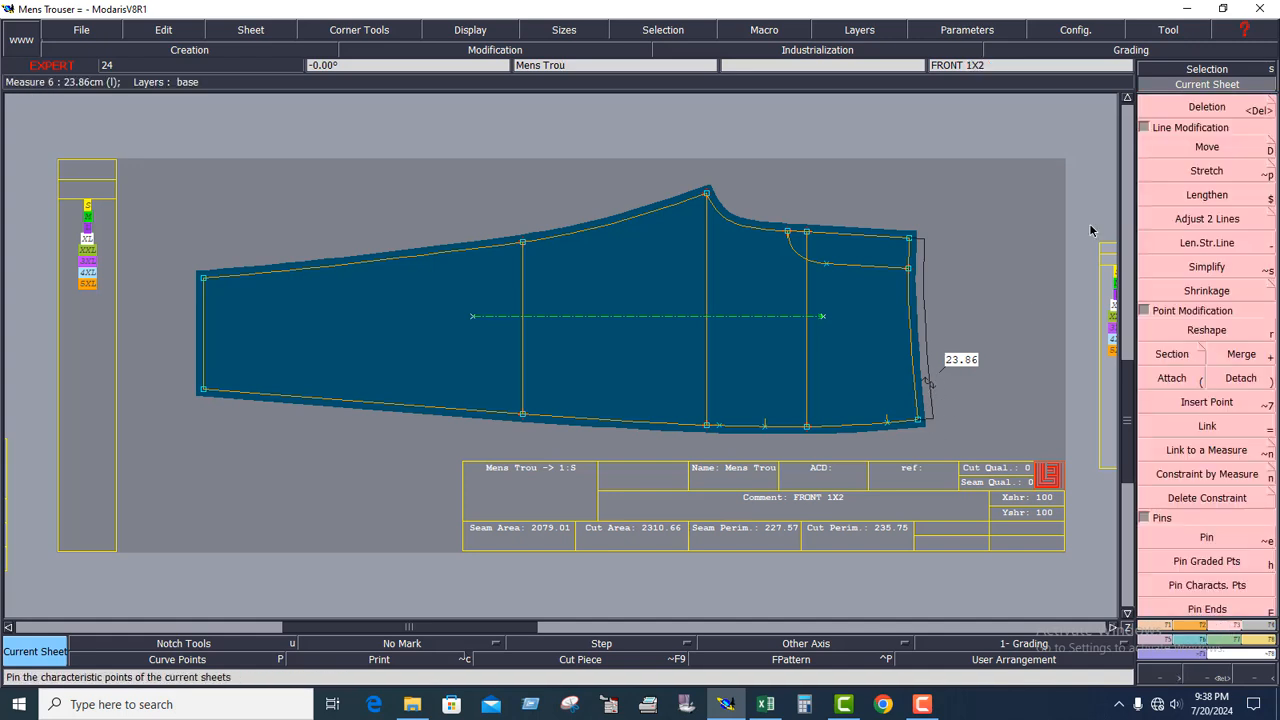
pyautogui.press('Delete')
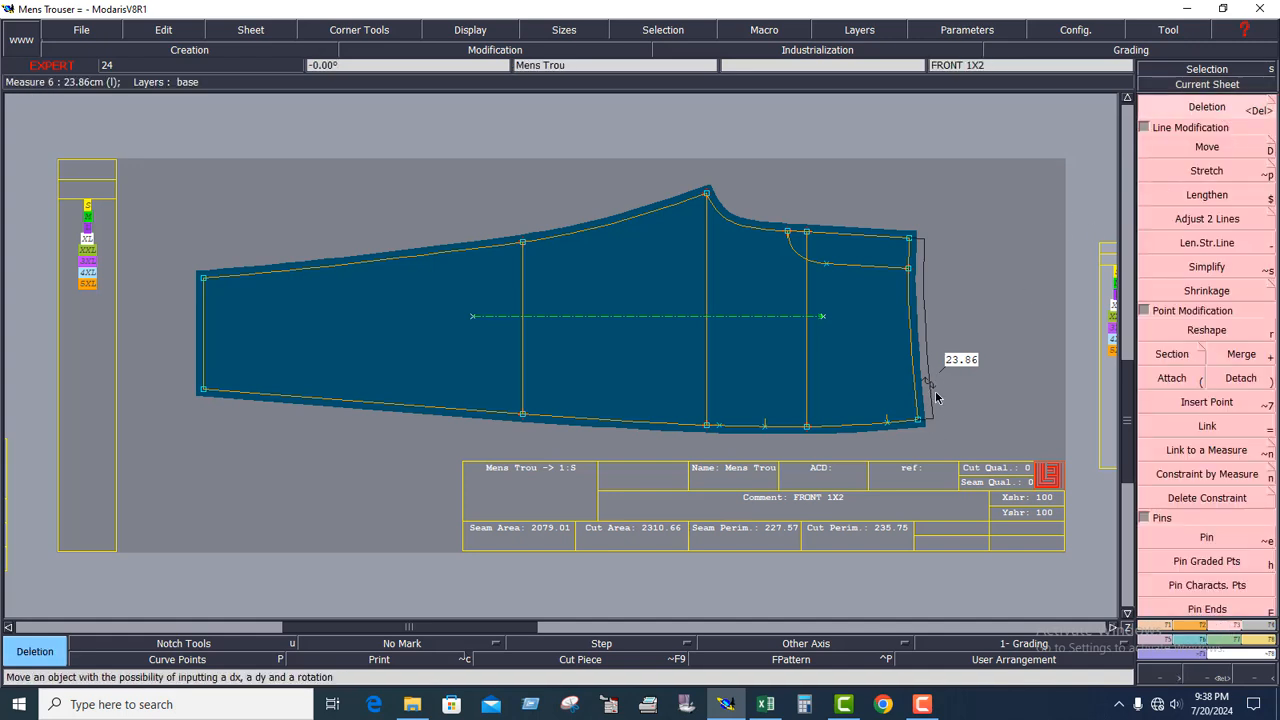
pyautogui.click(930, 390)
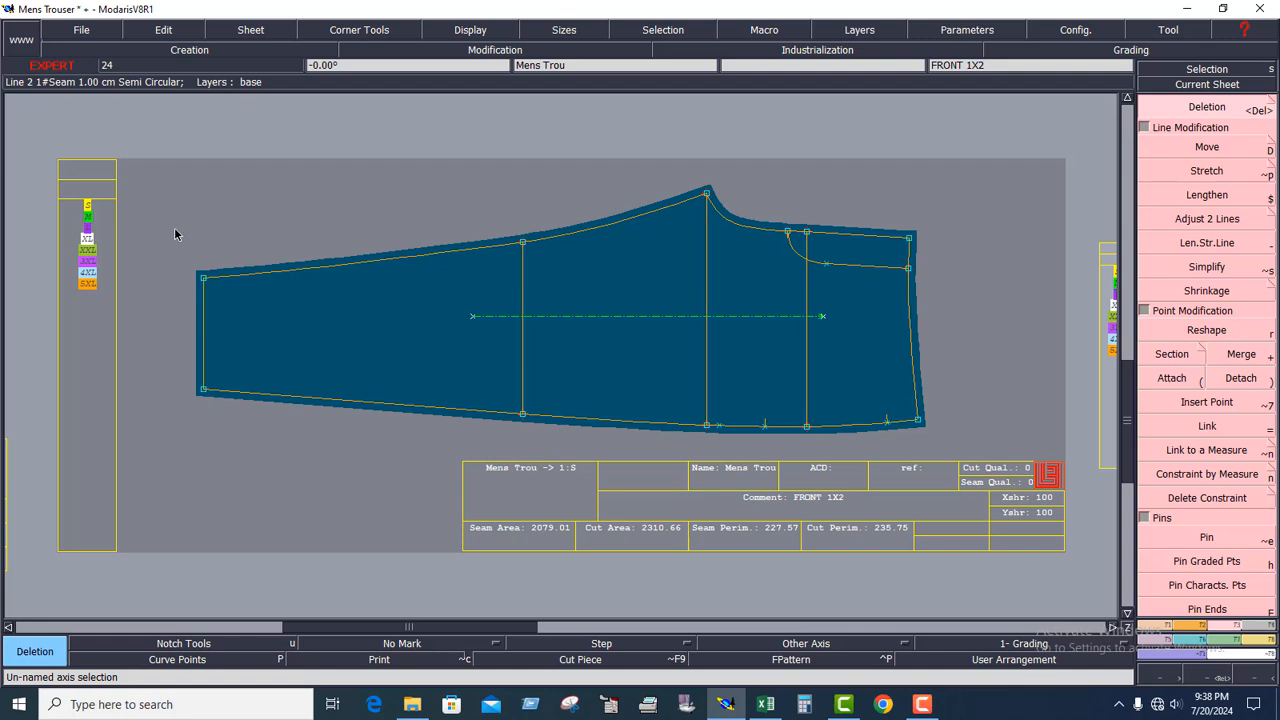
pyautogui.moveTo(174, 204); pyautogui.dragTo(245, 452)
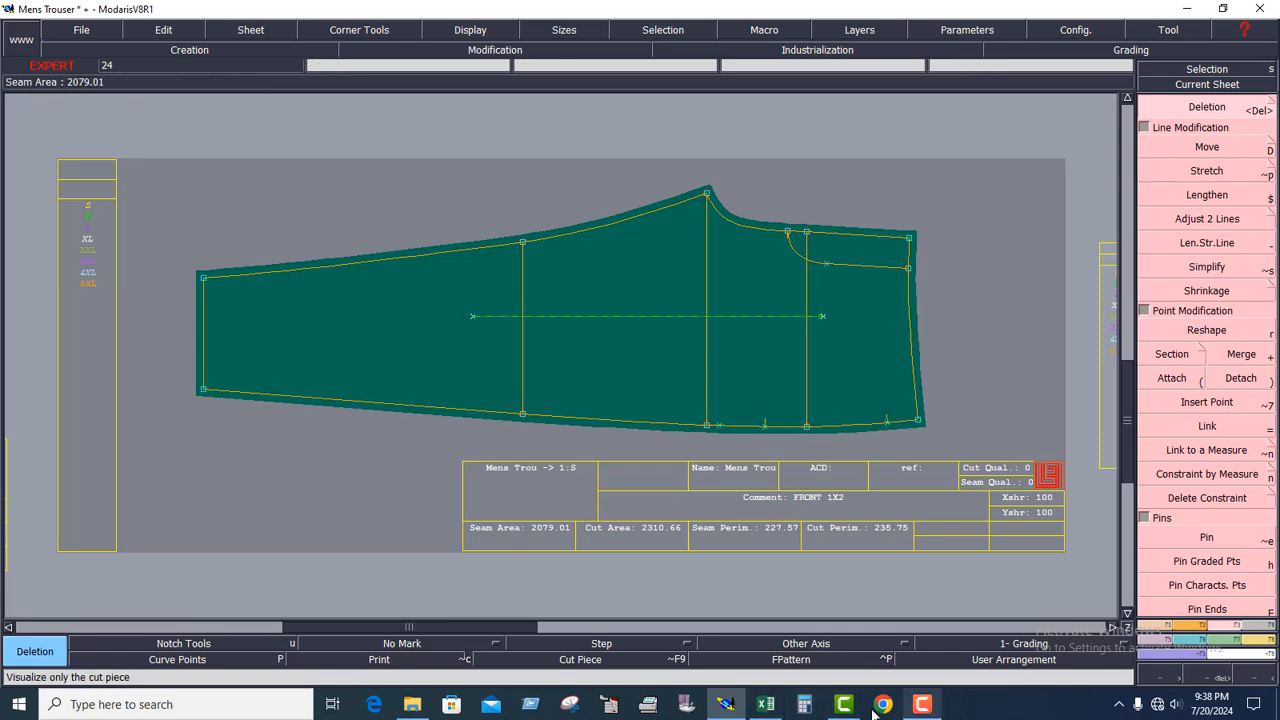
# Step: Switch to the Mens Trouser workbook in Excel and examine the measuring diagram and the grading increments for Z10, 1/2 Footopening
pyautogui.click(766, 705)
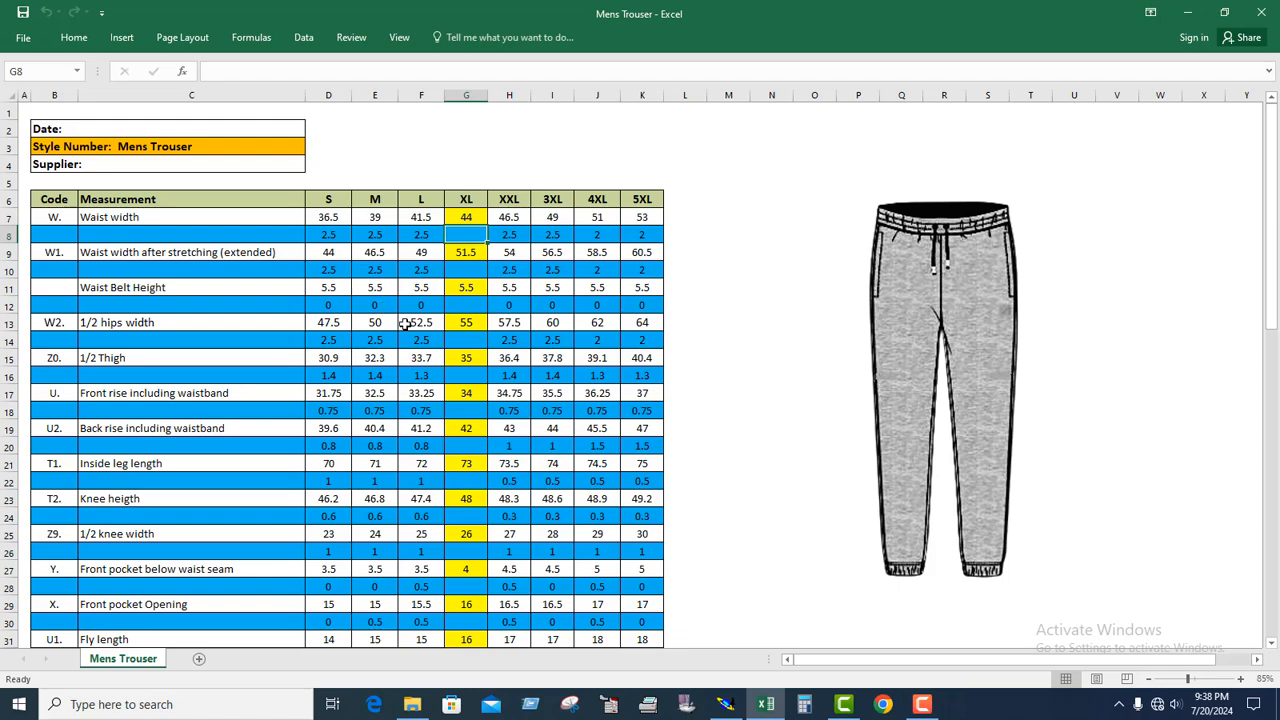
pyautogui.scroll(-3, 533, 423)
pyautogui.scroll(-15, 533, 423)
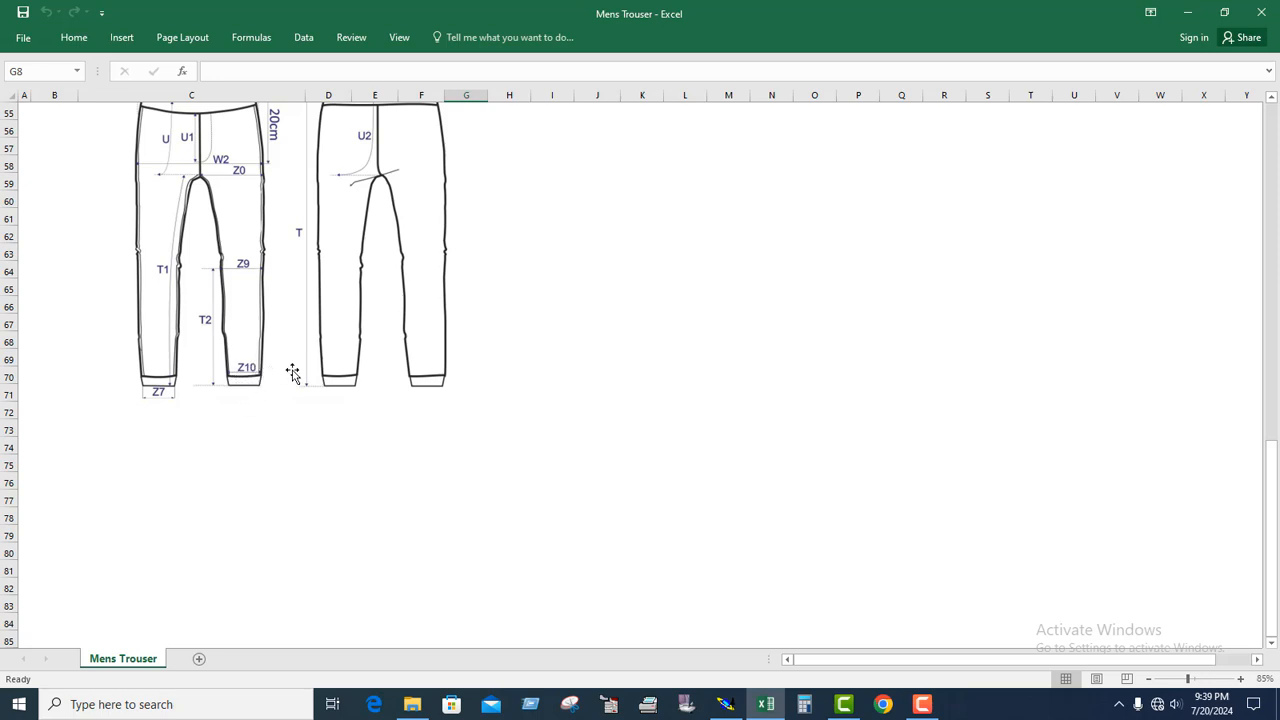
pyautogui.scroll(6, 237, 418)
pyautogui.scroll(2, 236, 405)
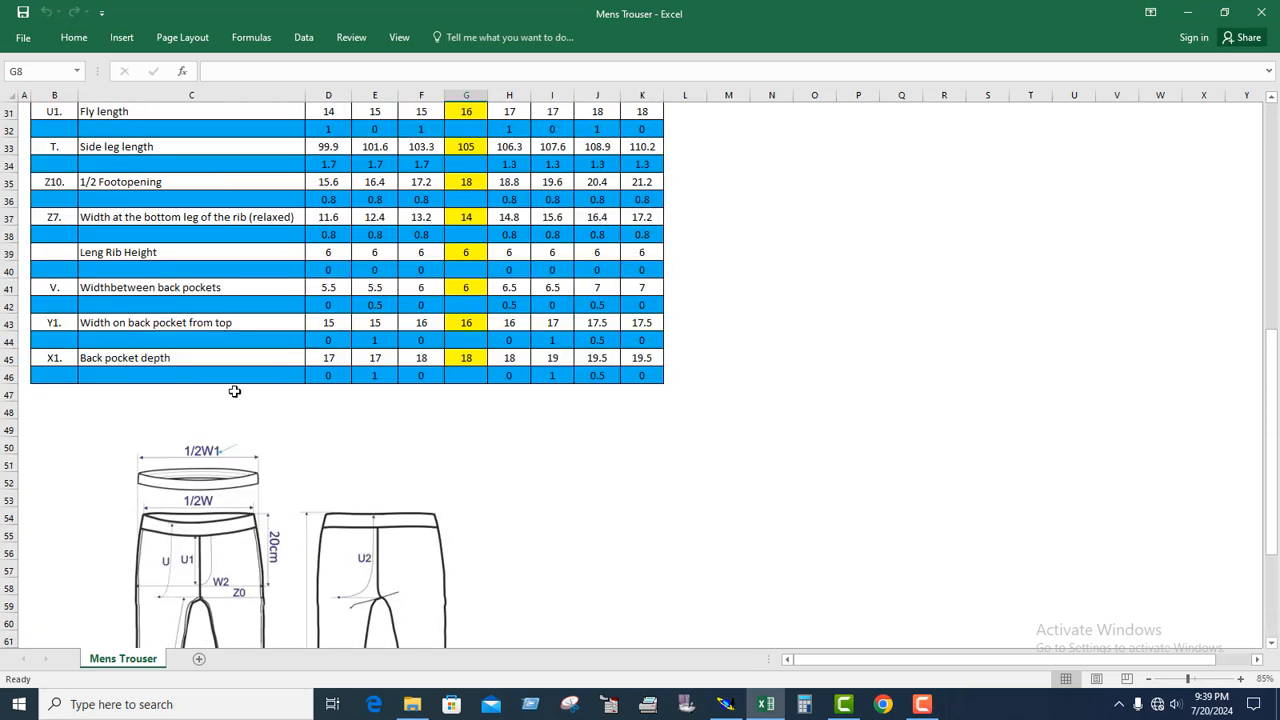
pyautogui.click(59, 181)
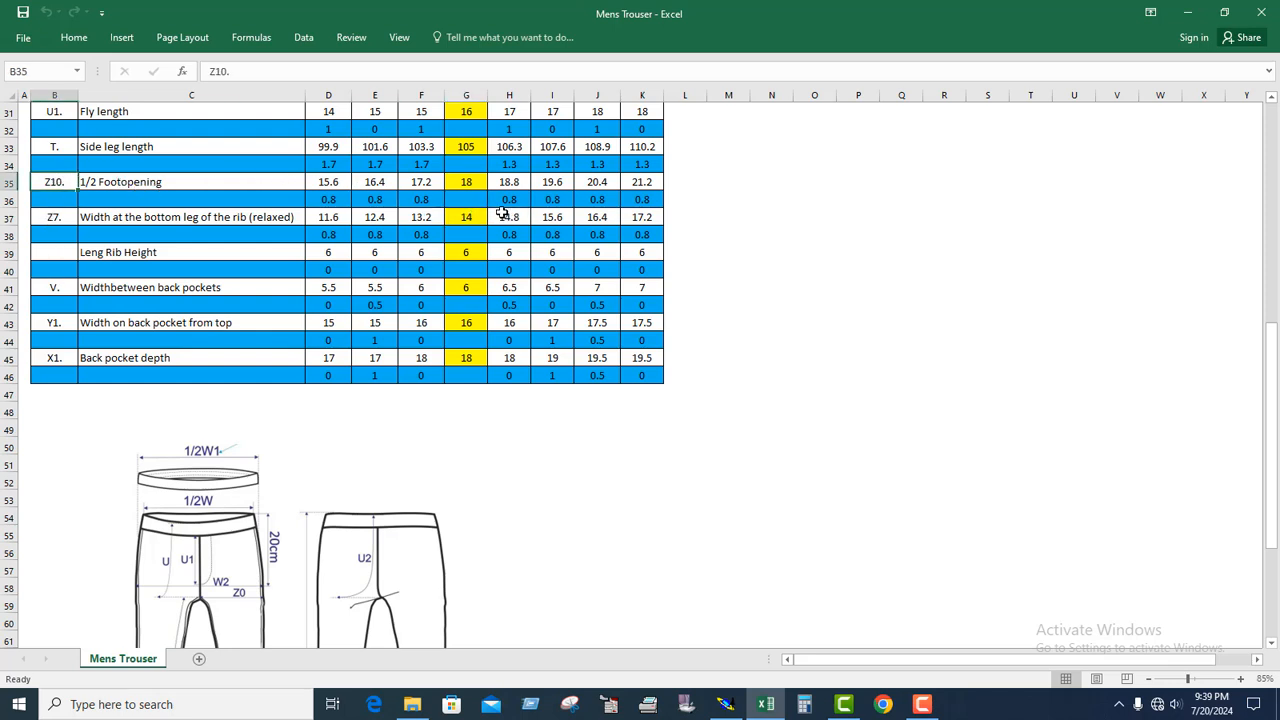
pyautogui.click(470, 199)
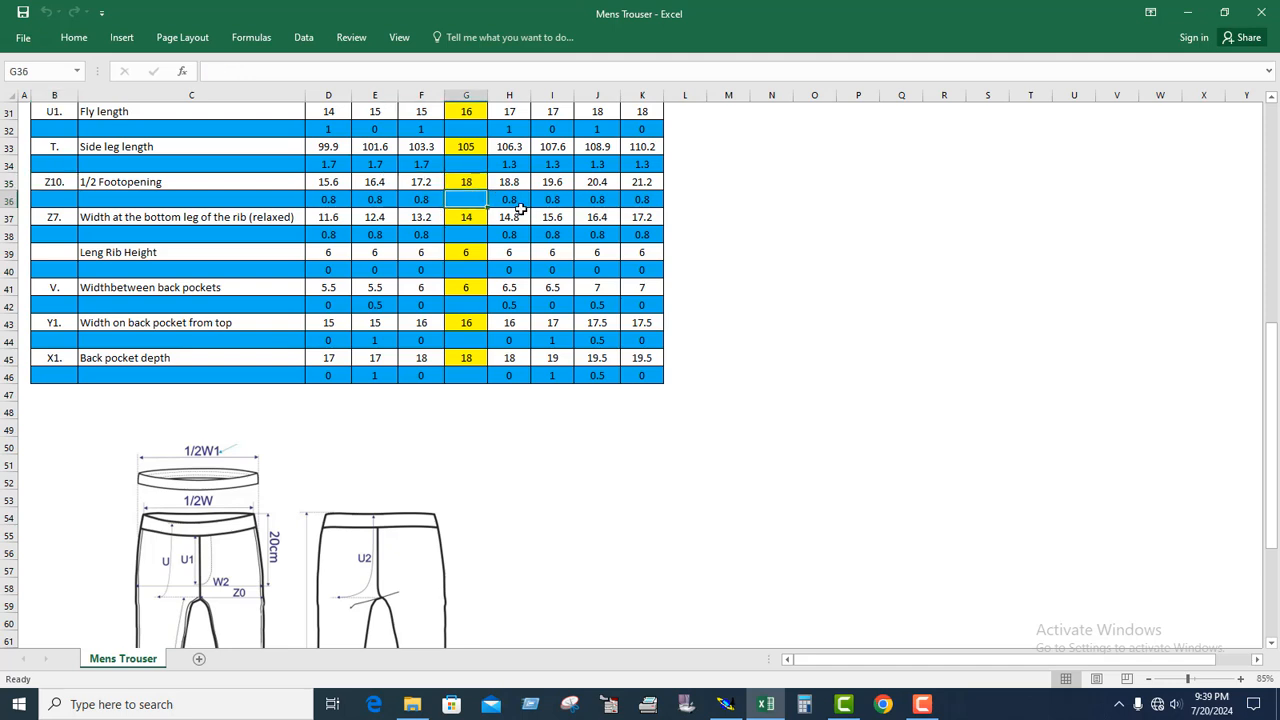
pyautogui.click(516, 200)
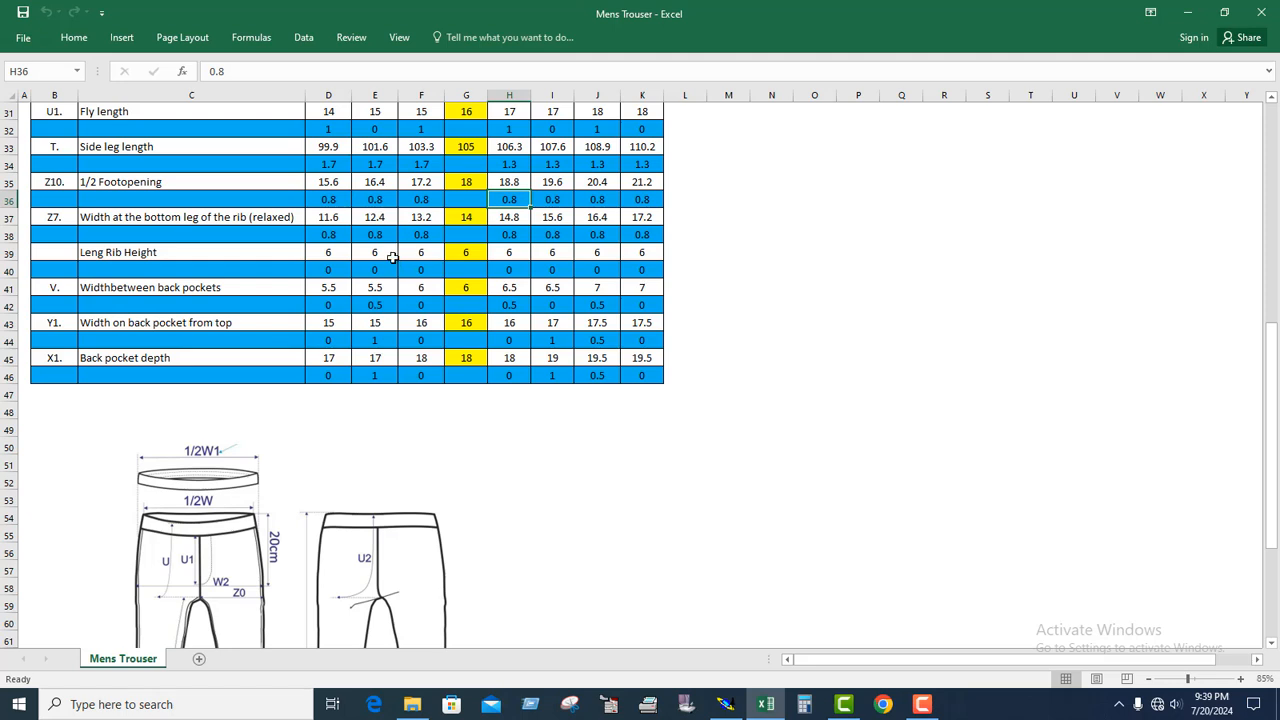
pyautogui.scroll(8, 503, 306)
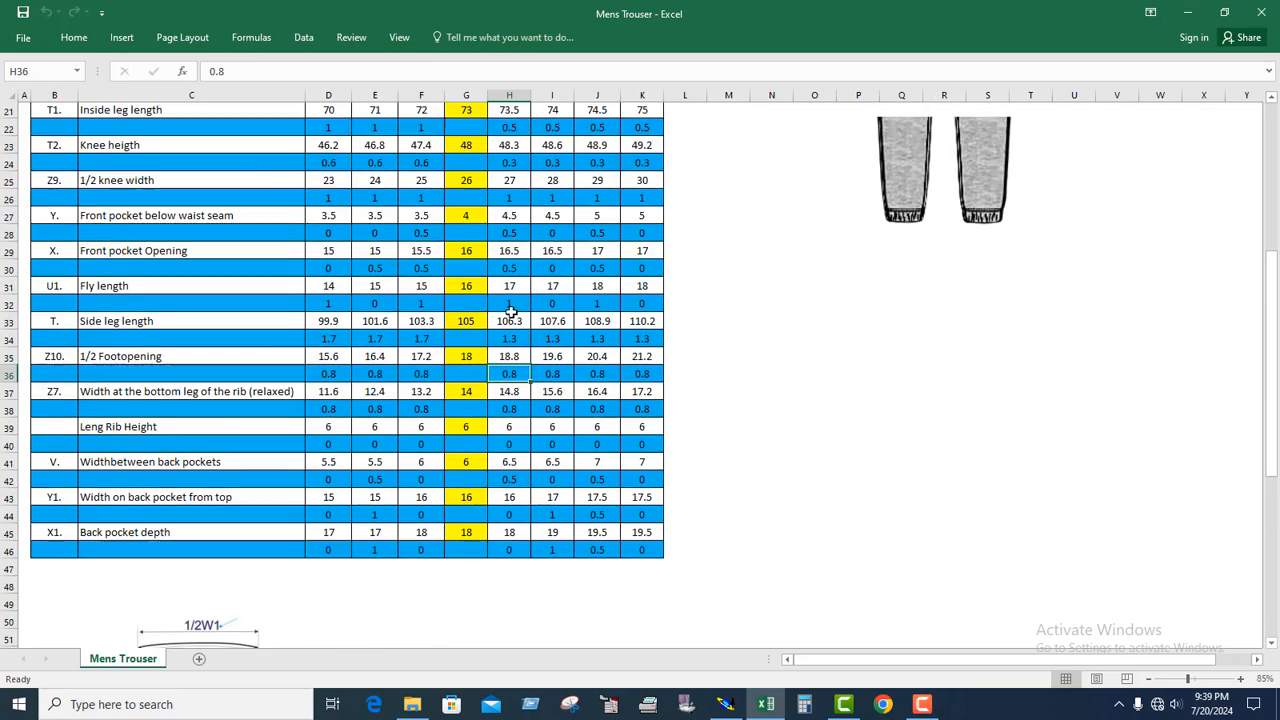
pyautogui.scroll(2, 455, 328)
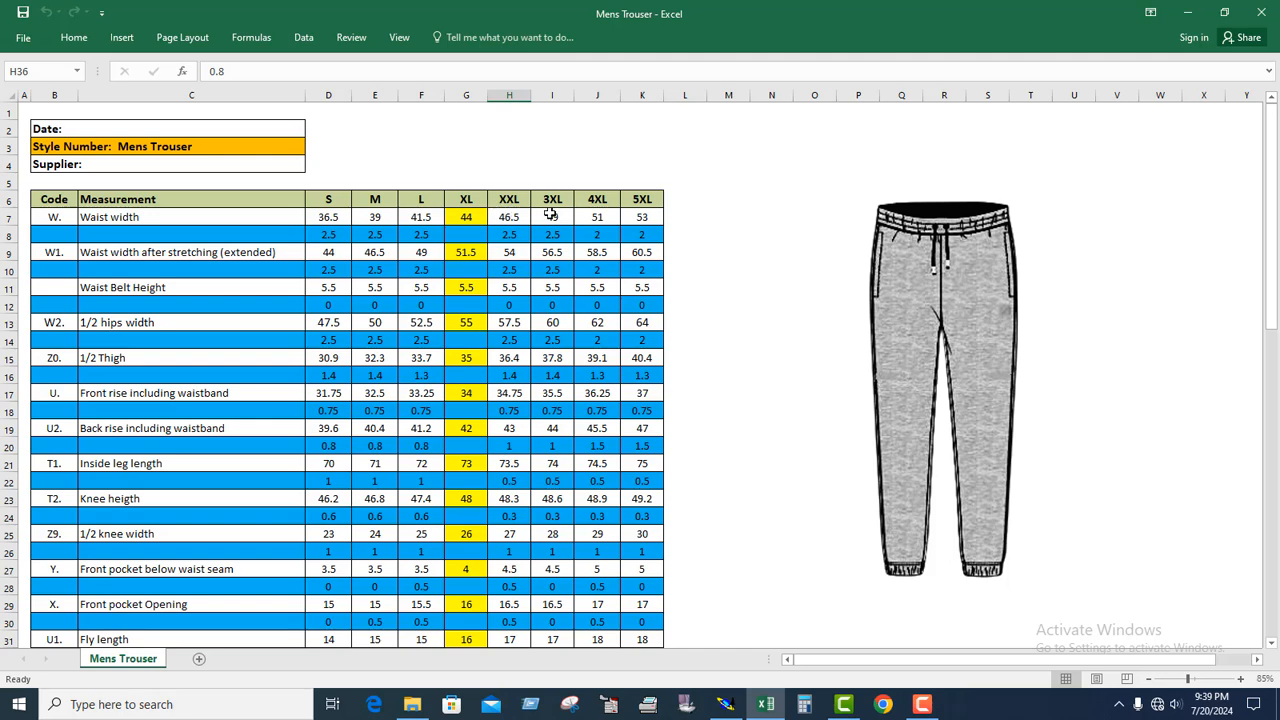
# Step: Go through the size columns on either side of base size XL, from XXL to 5XL and from L to S
pyautogui.click(515, 202)
pyautogui.click(550, 203)
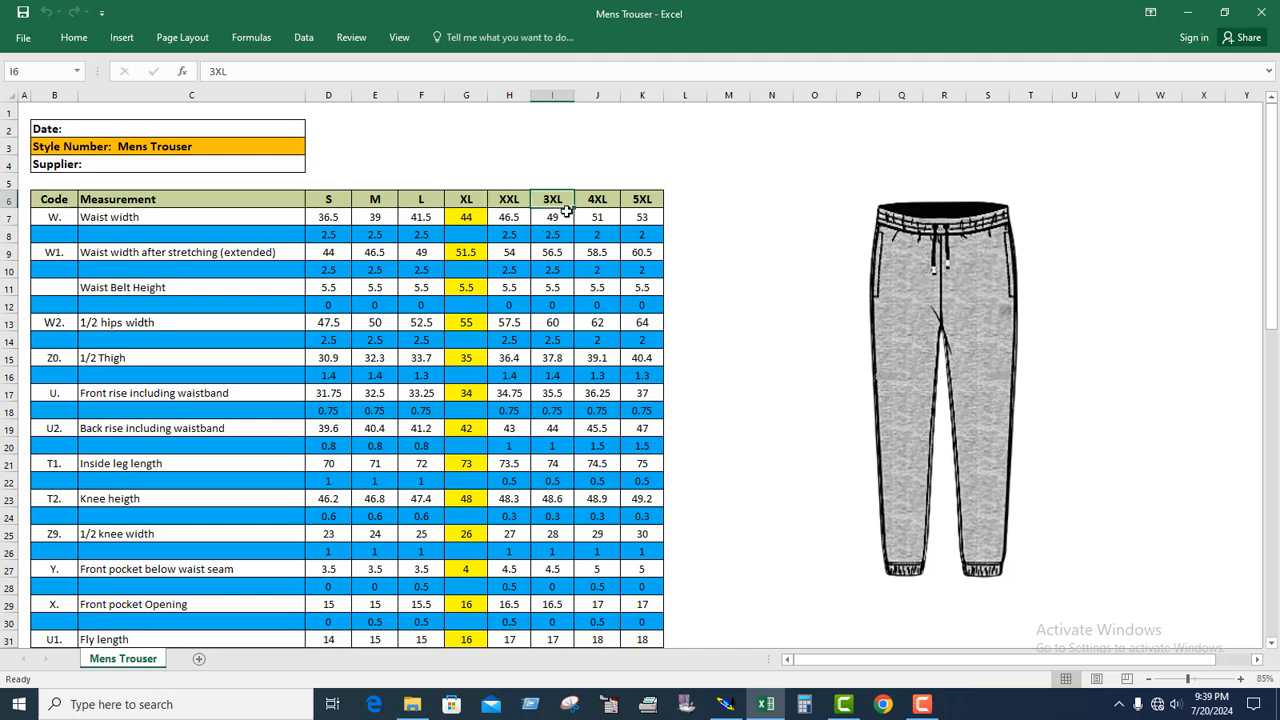
pyautogui.click(600, 204)
pyautogui.click(648, 204)
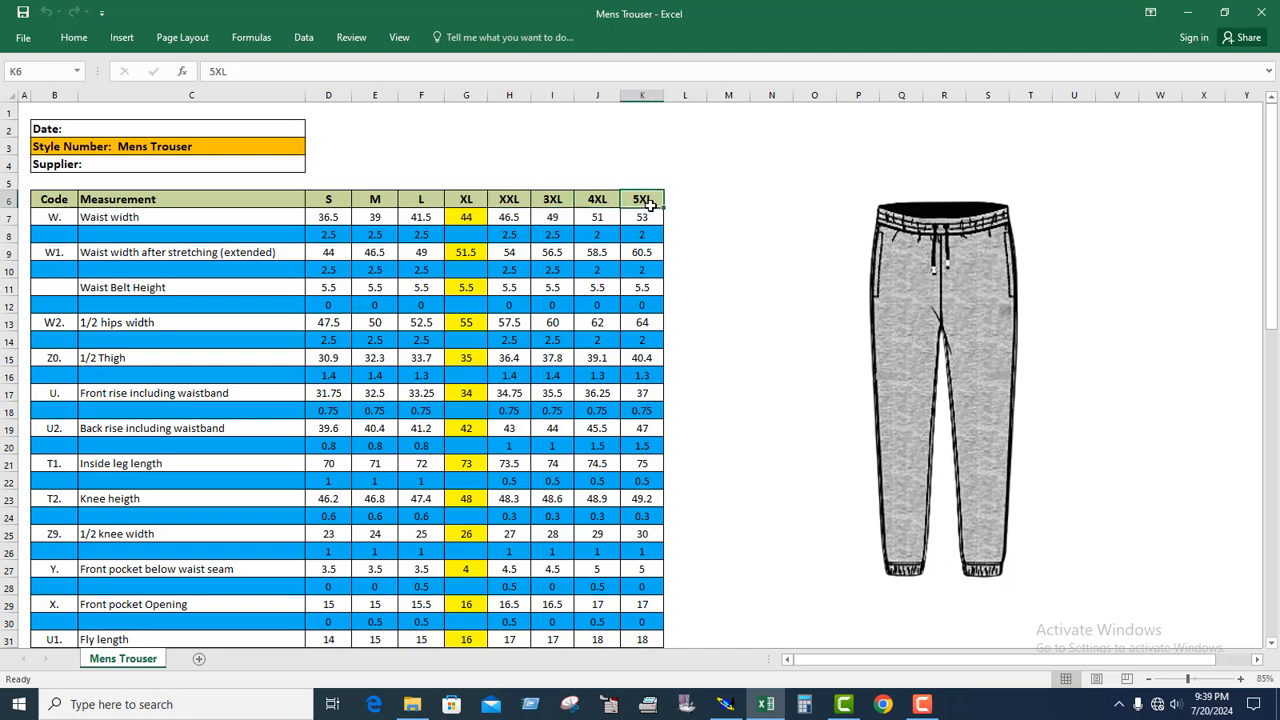
pyautogui.click(427, 208)
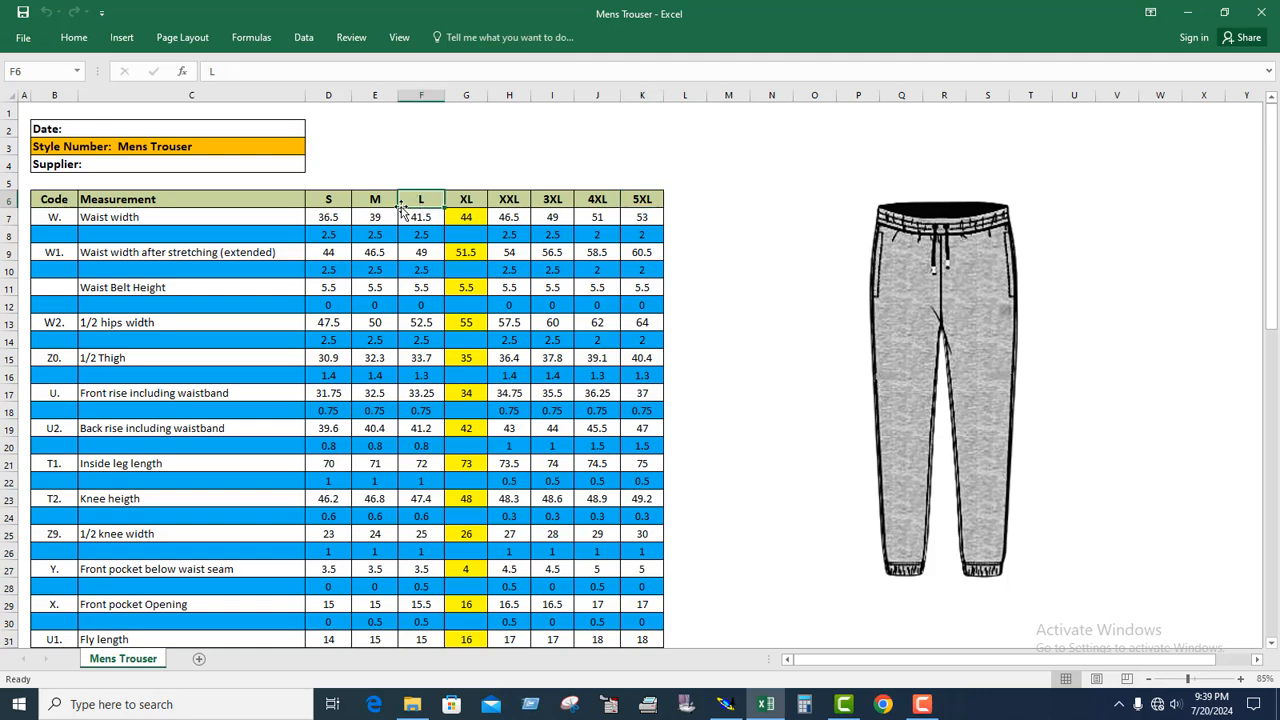
pyautogui.click(382, 199)
pyautogui.click(333, 203)
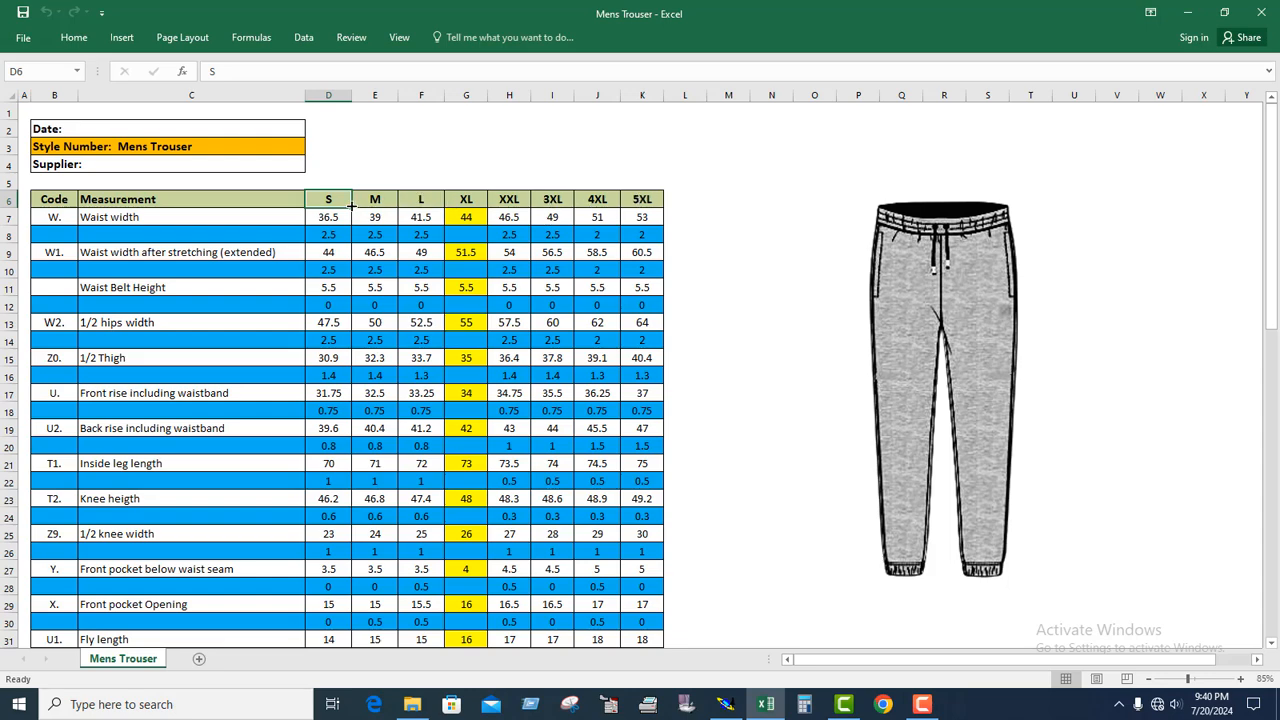
# Step: Examine the 1/2 Footopening row, checking its XL base measurement and the increment row beneath it
pyautogui.scroll(-10, 480, 345)
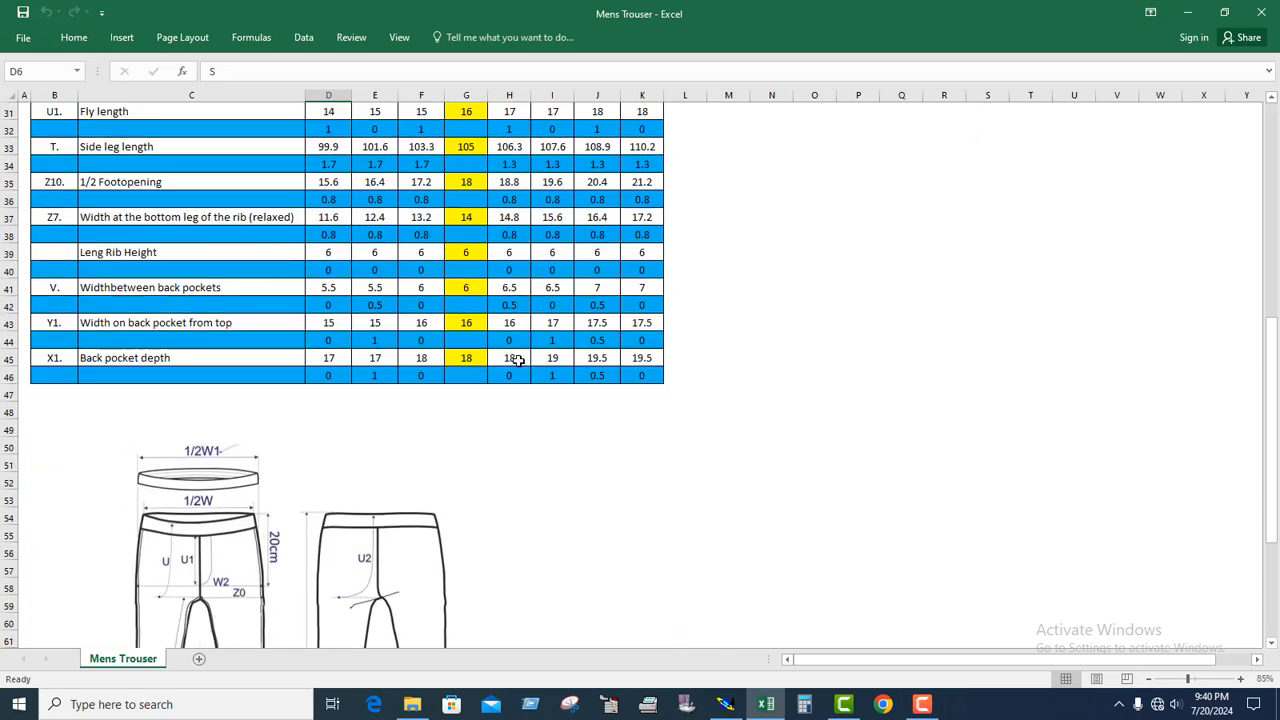
pyautogui.scroll(2, 485, 366)
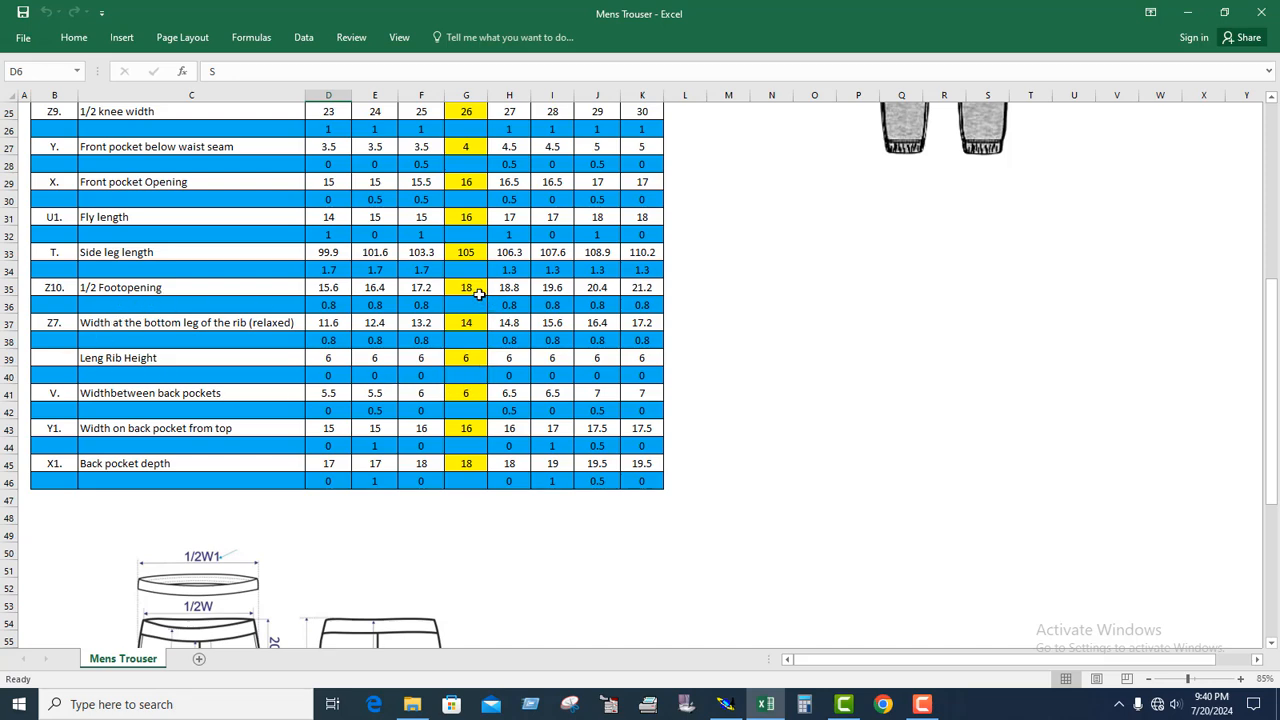
pyautogui.click(467, 290)
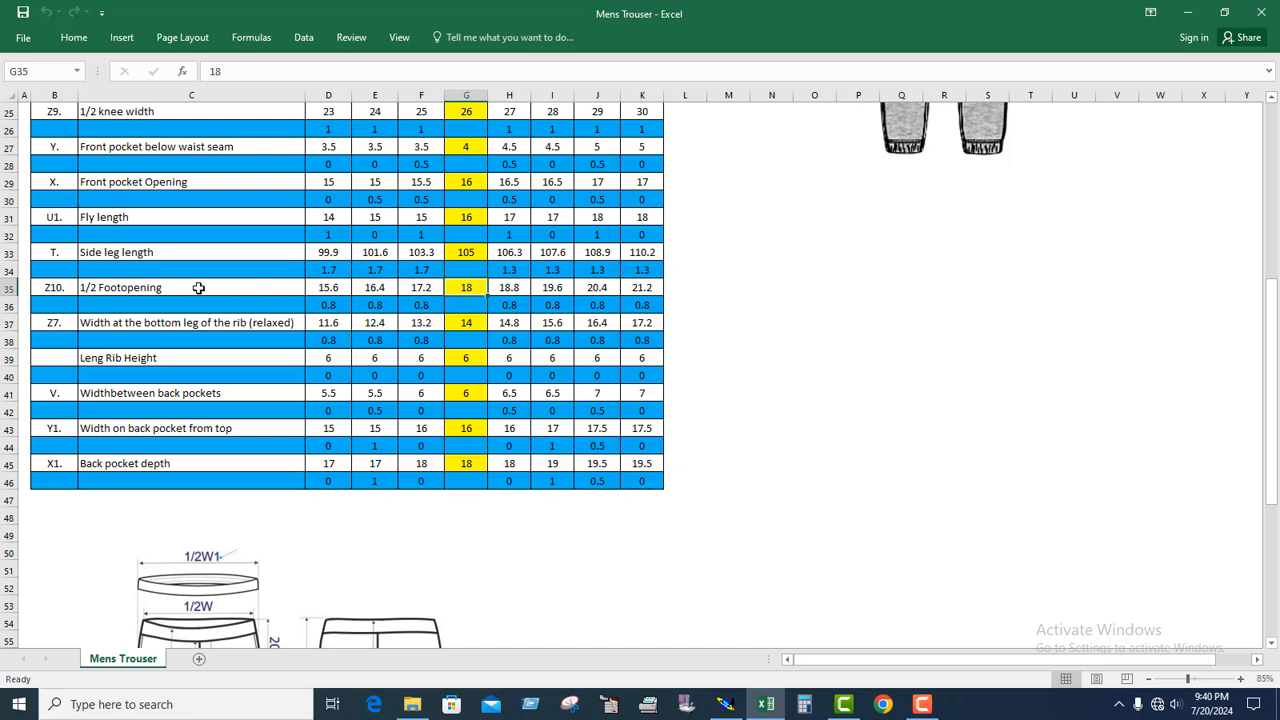
pyautogui.moveTo(199, 287); pyautogui.dragTo(192, 301)
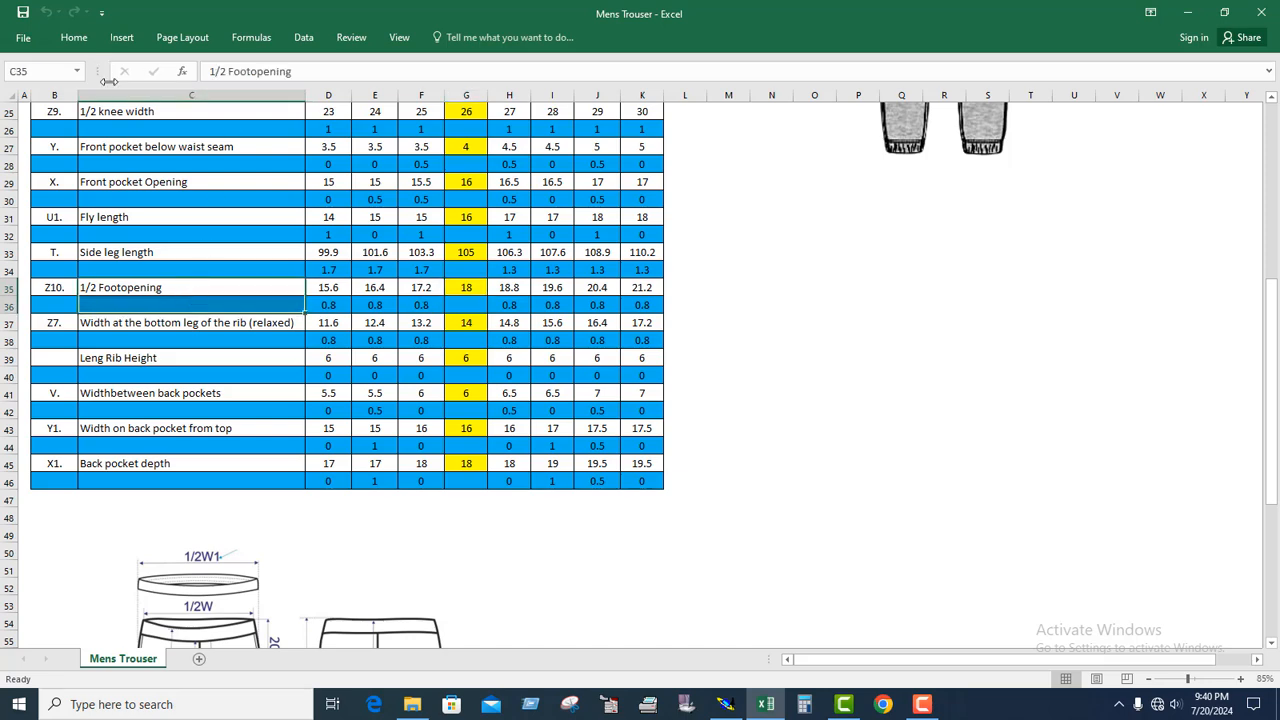
pyautogui.scroll(8, 186, 134)
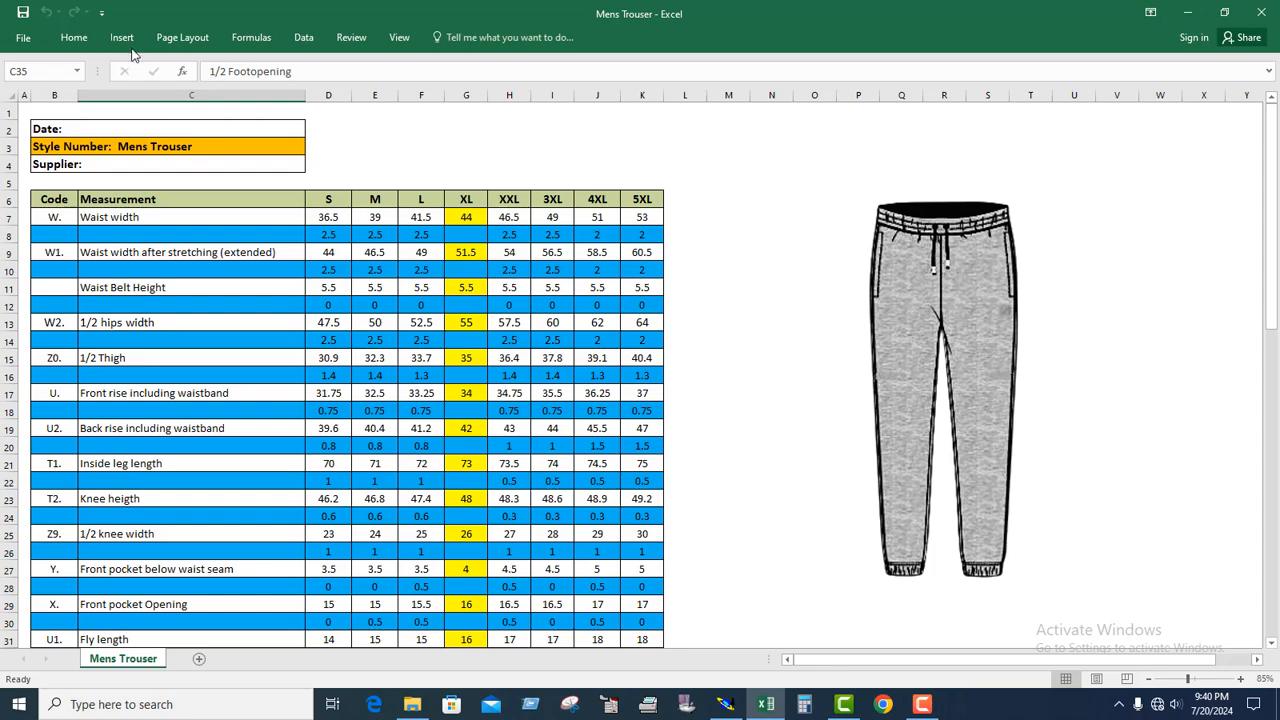
pyautogui.click(1267, 74)
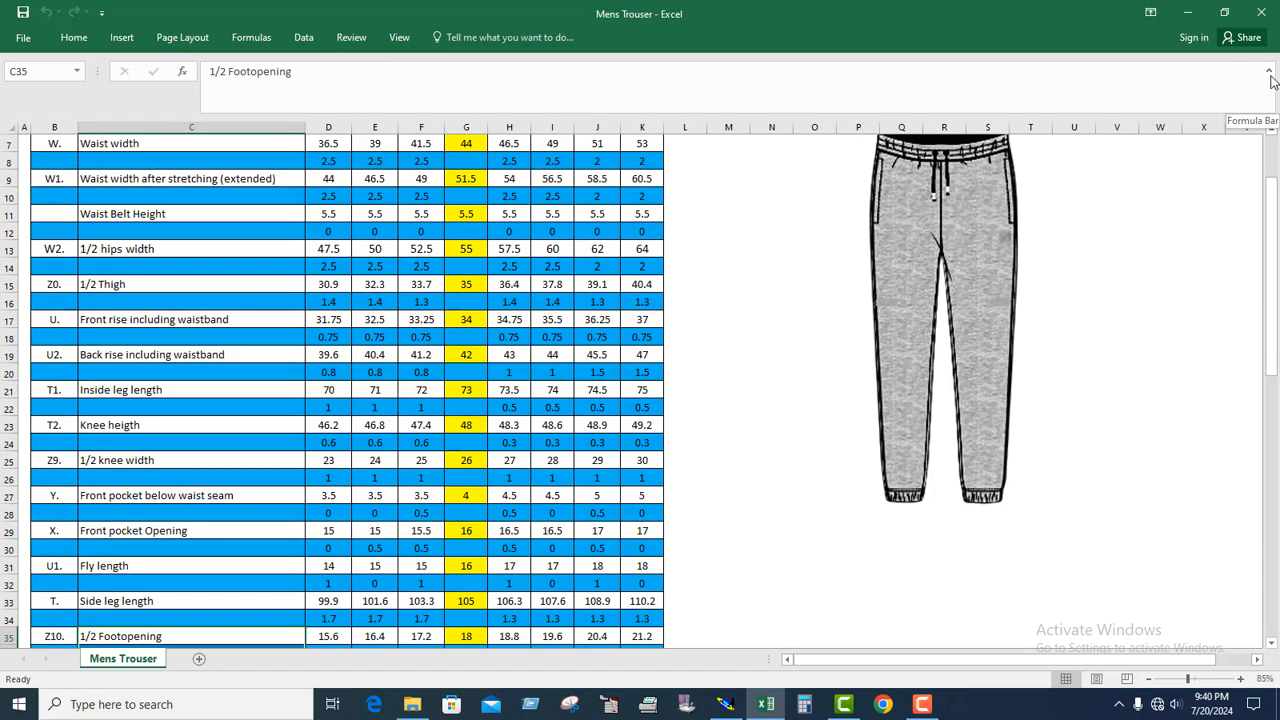
pyautogui.click(1269, 74)
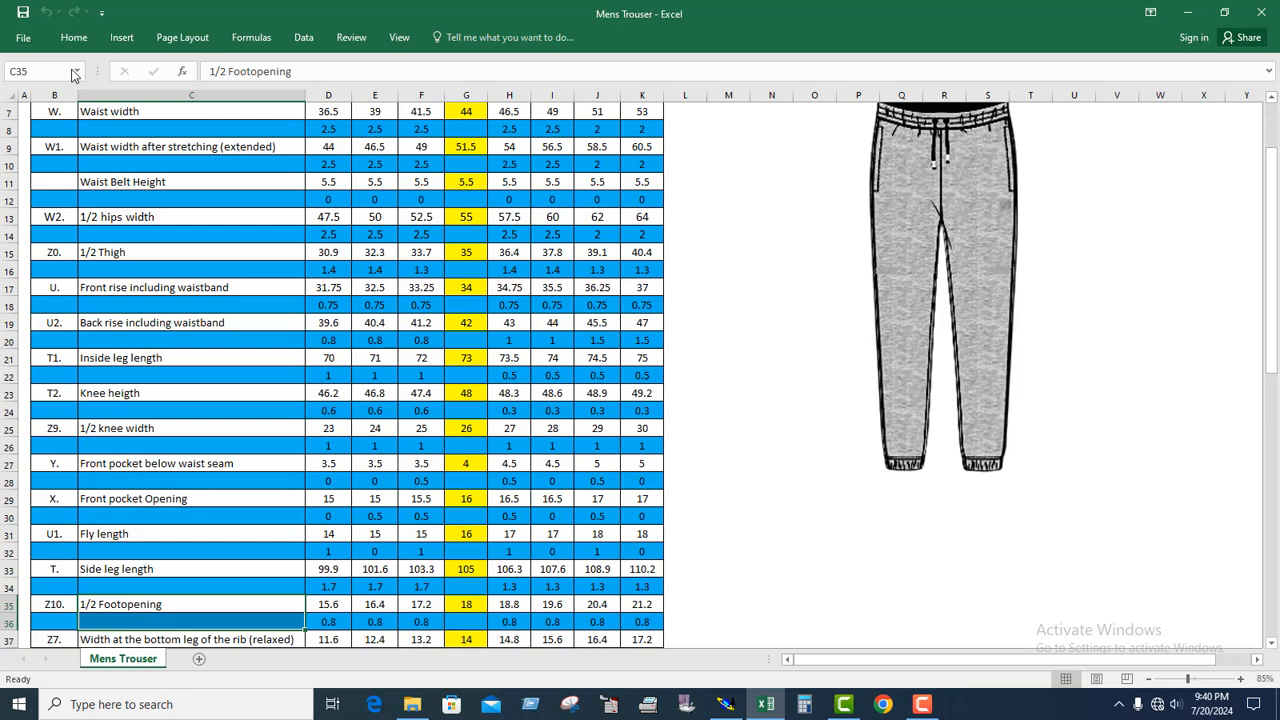
pyautogui.click(75, 37)
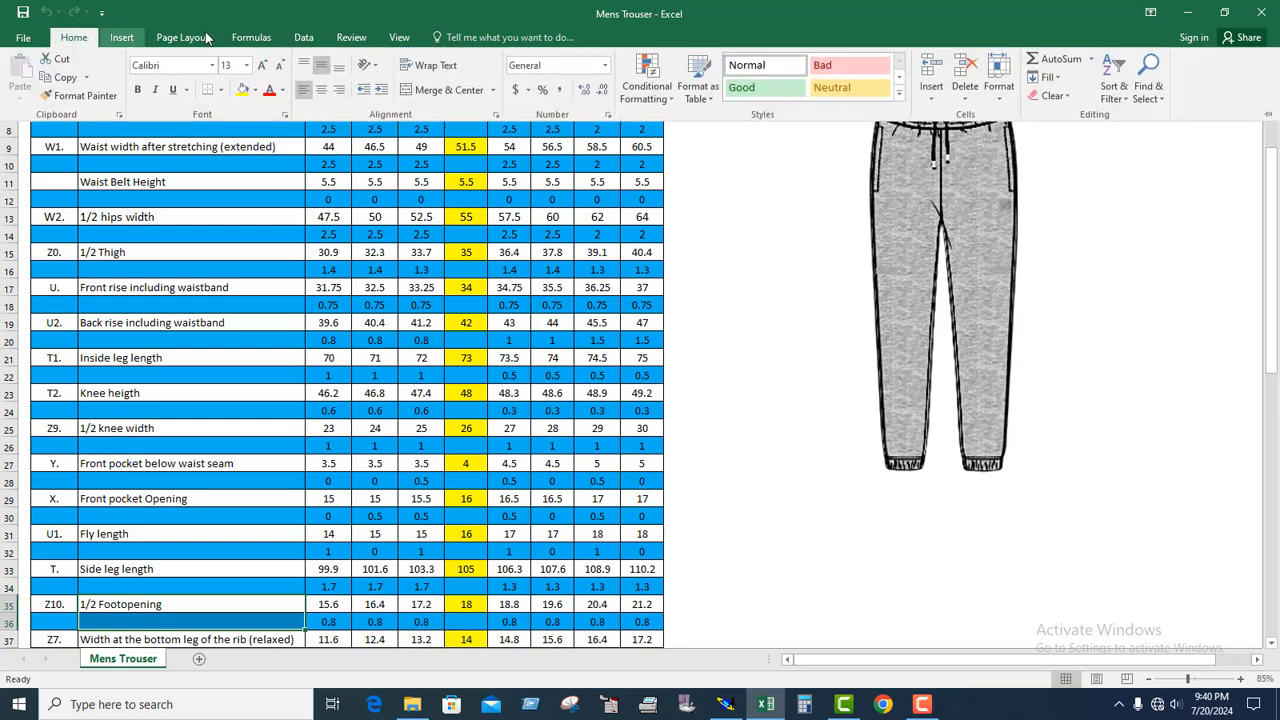
# Step: Fill the 1/2 Footopening label cell and the blank cell beneath it with bright green from the standard colours
pyautogui.click(255, 90)
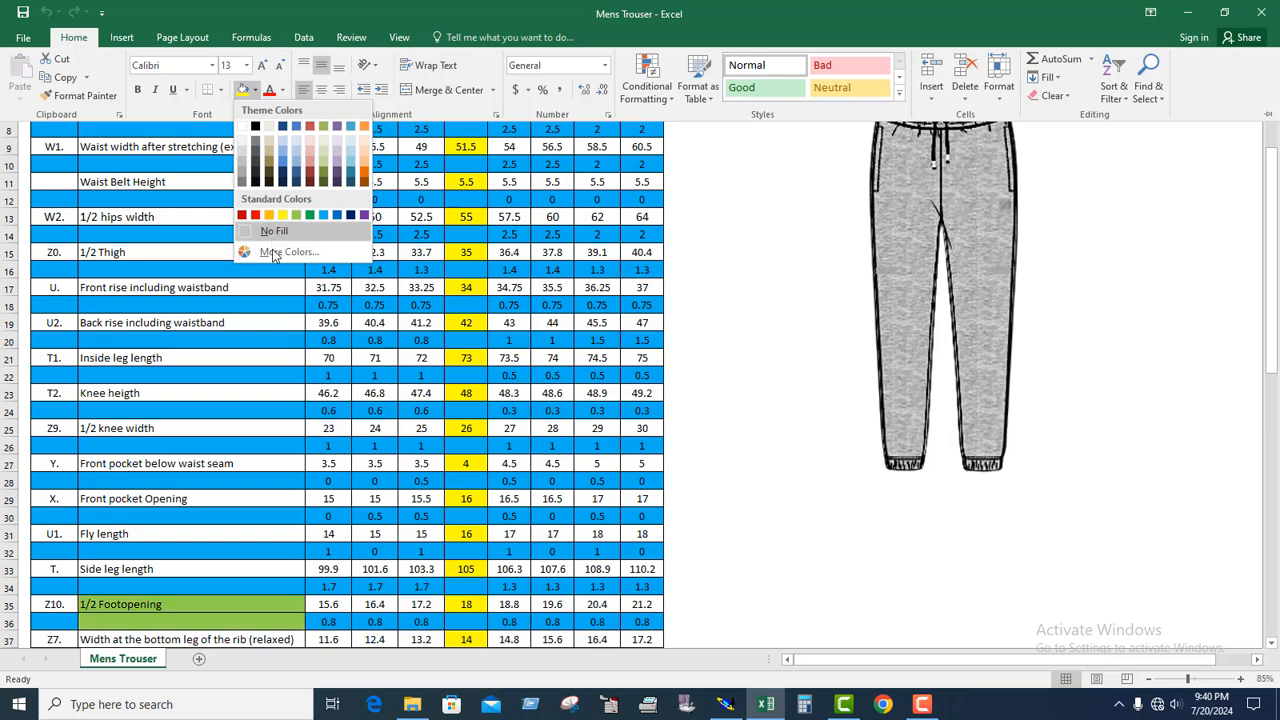
pyautogui.click(277, 251)
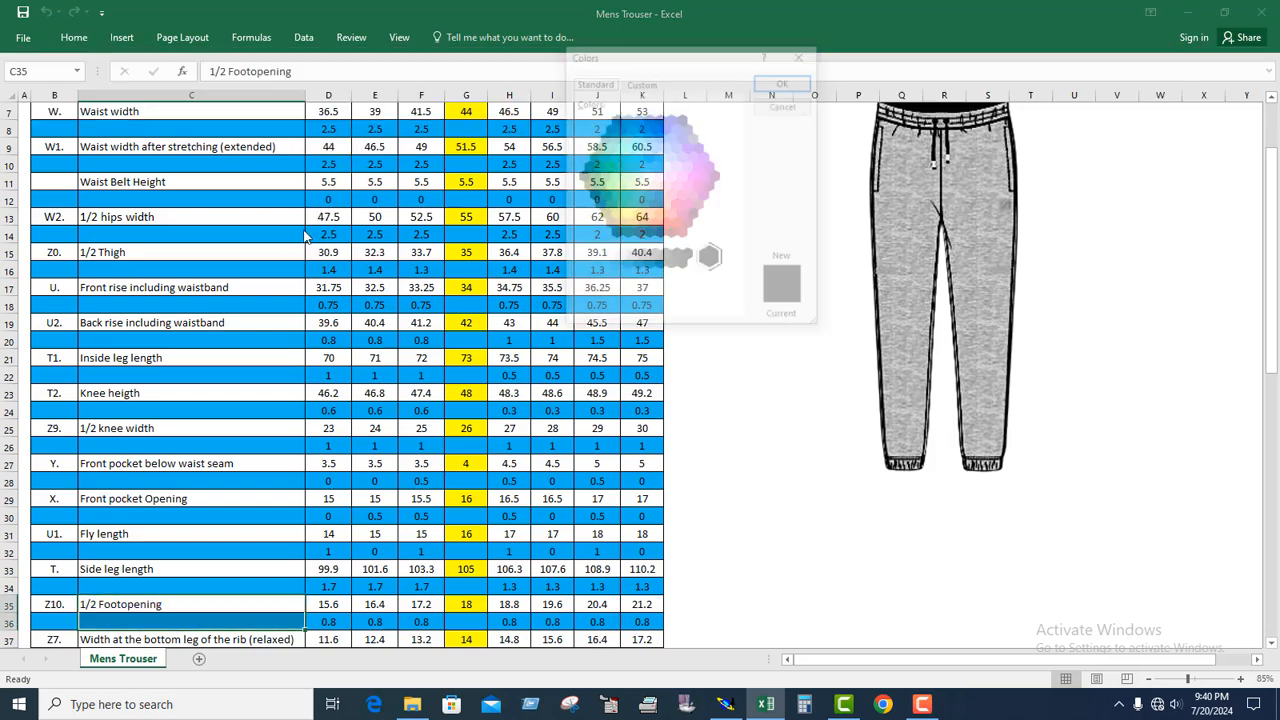
pyautogui.click(641, 82)
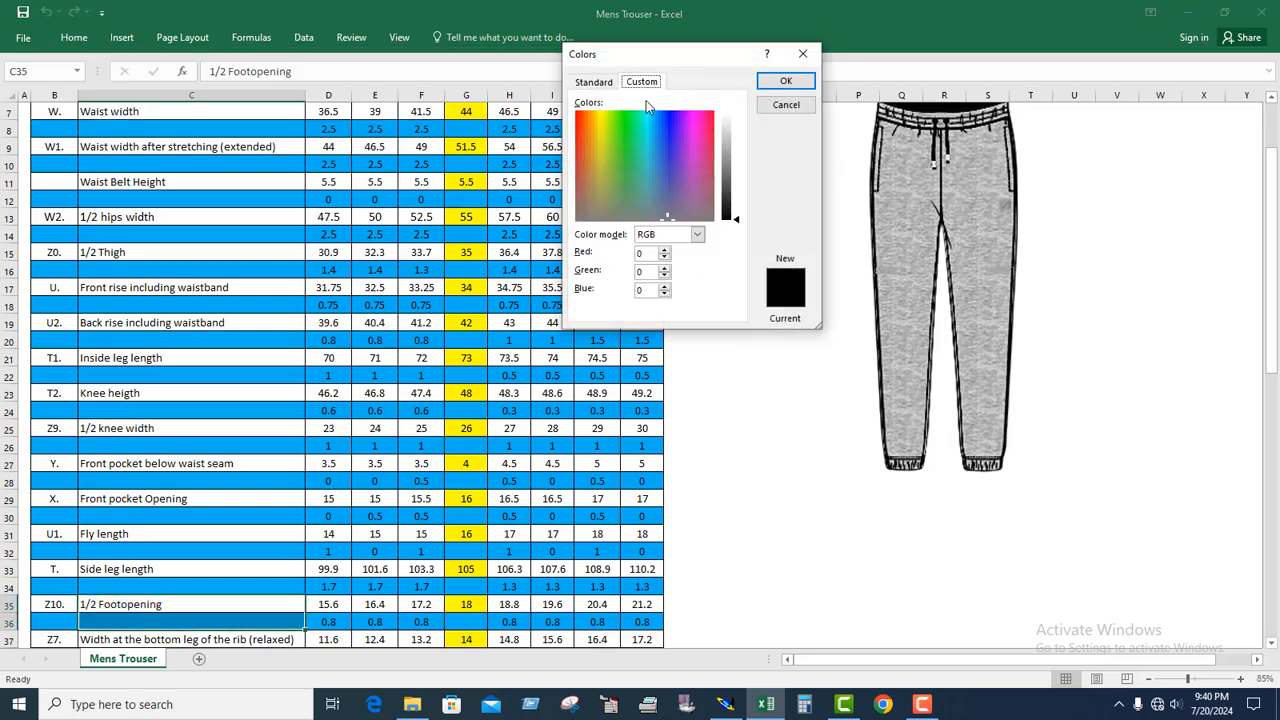
pyautogui.click(593, 82)
pyautogui.click(611, 173)
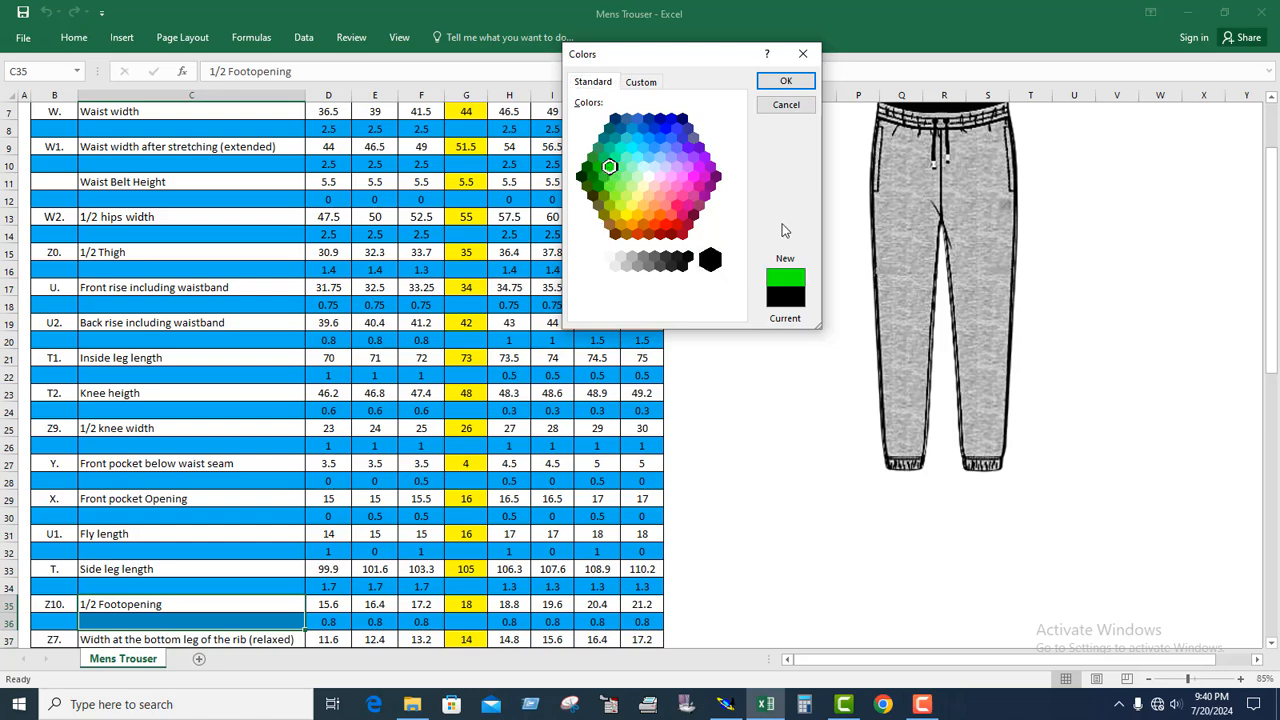
pyautogui.click(785, 81)
pyautogui.scroll(-5, 459, 317)
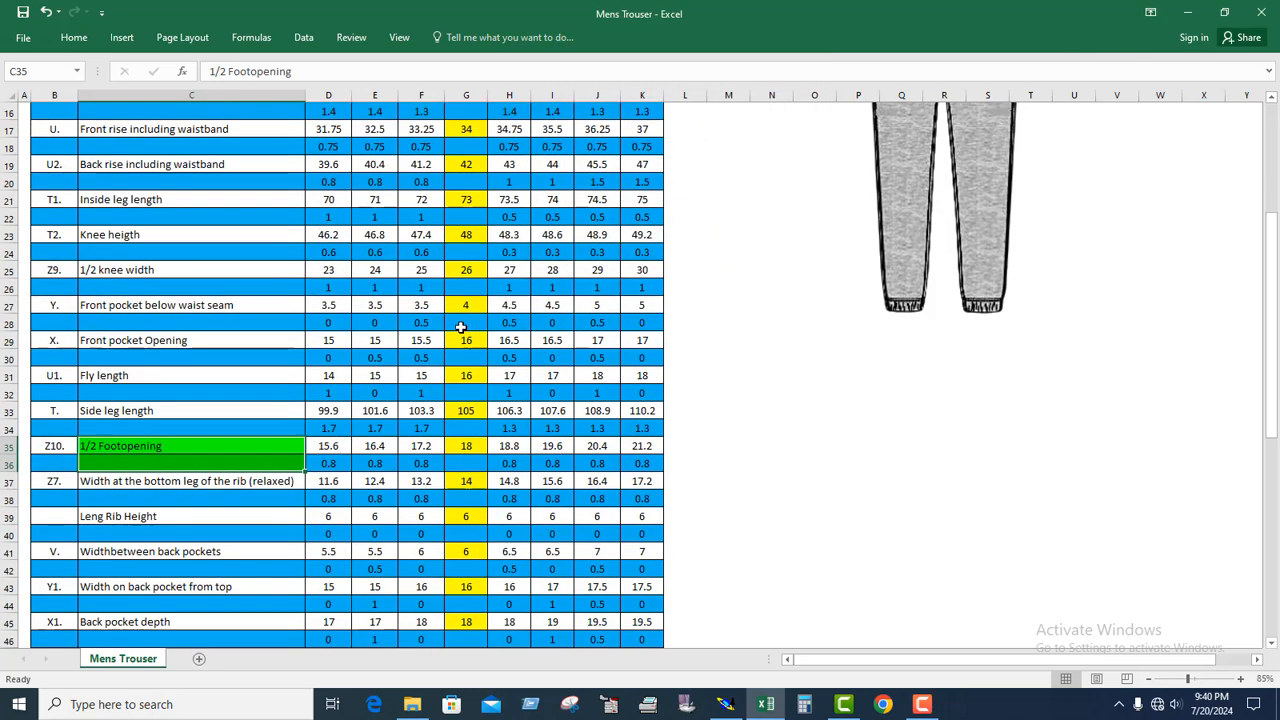
pyautogui.click(260, 406)
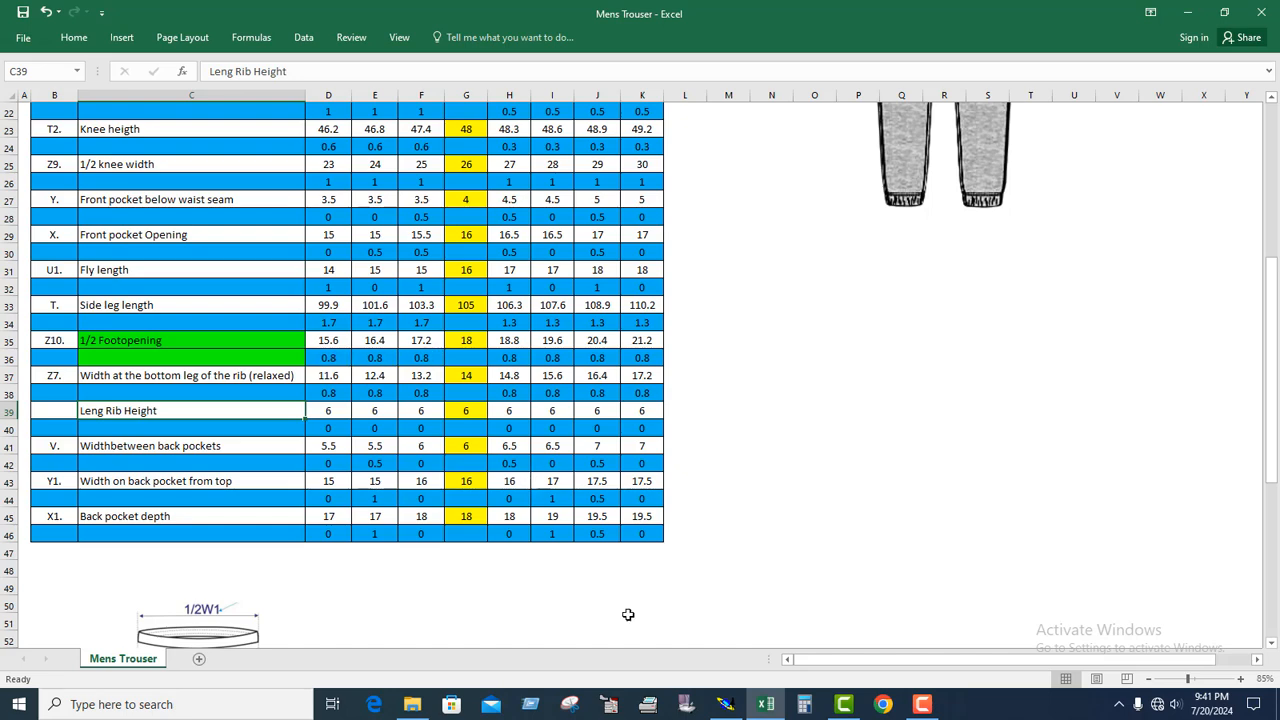
# Step: Switch to Modaris and open the grading control table for the upper hem corner point of the FRONT 1X2 piece
pyautogui.click(736, 714)
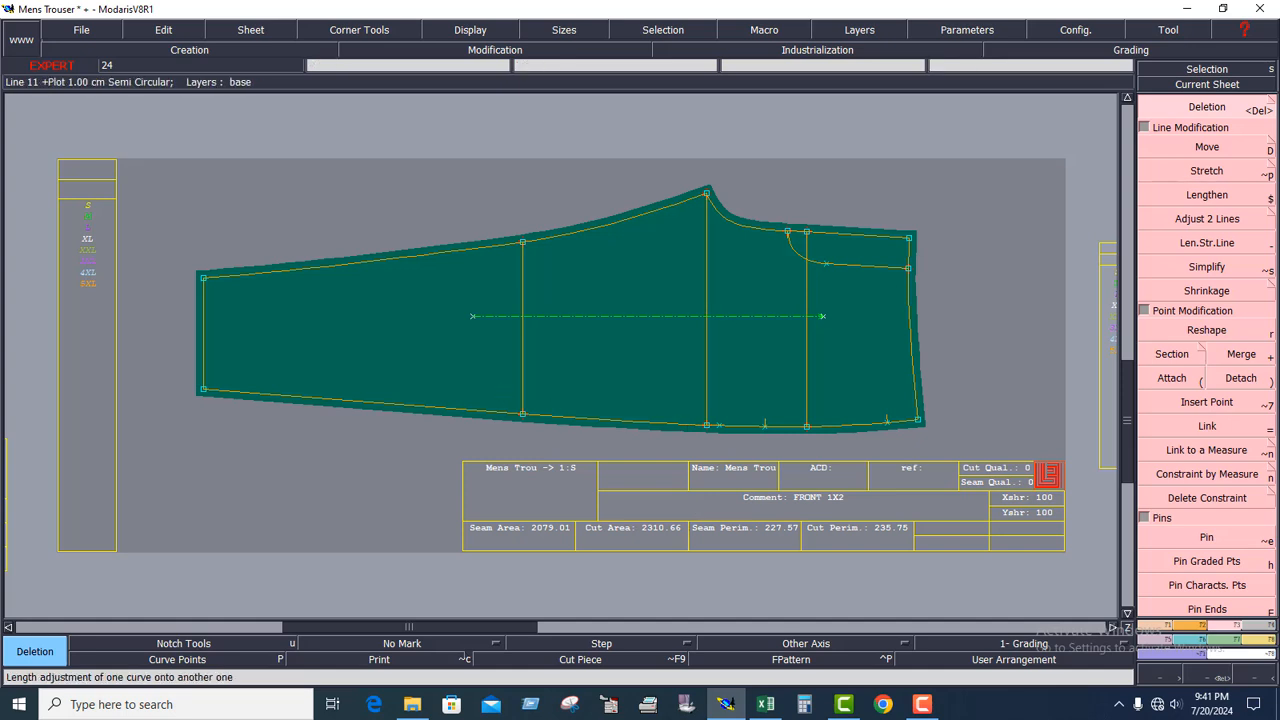
pyautogui.click(1196, 640)
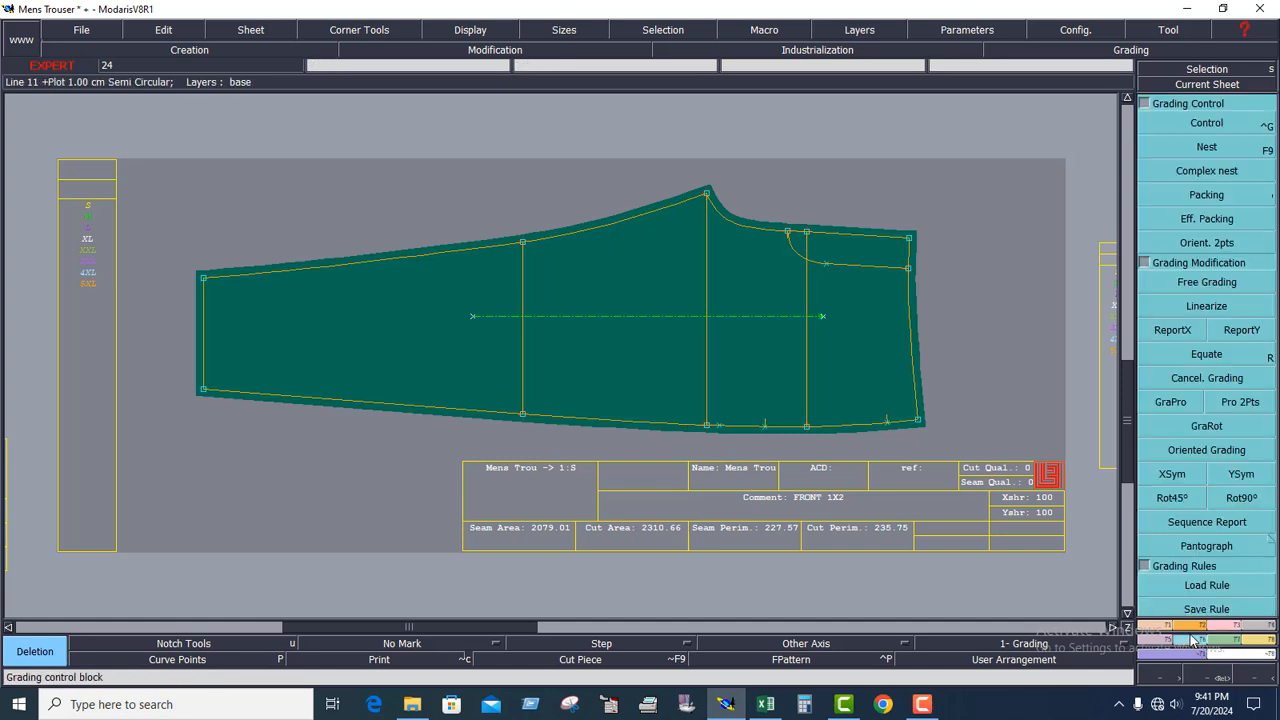
pyautogui.click(1216, 123)
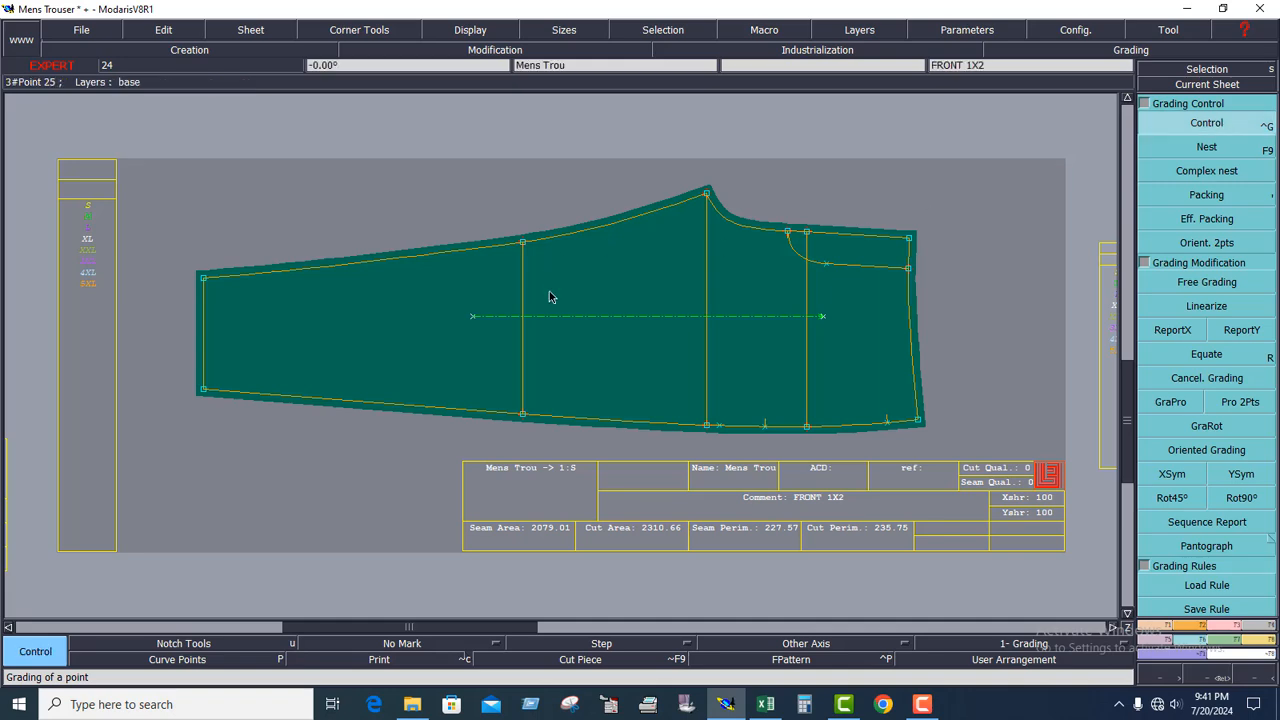
pyautogui.click(203, 283)
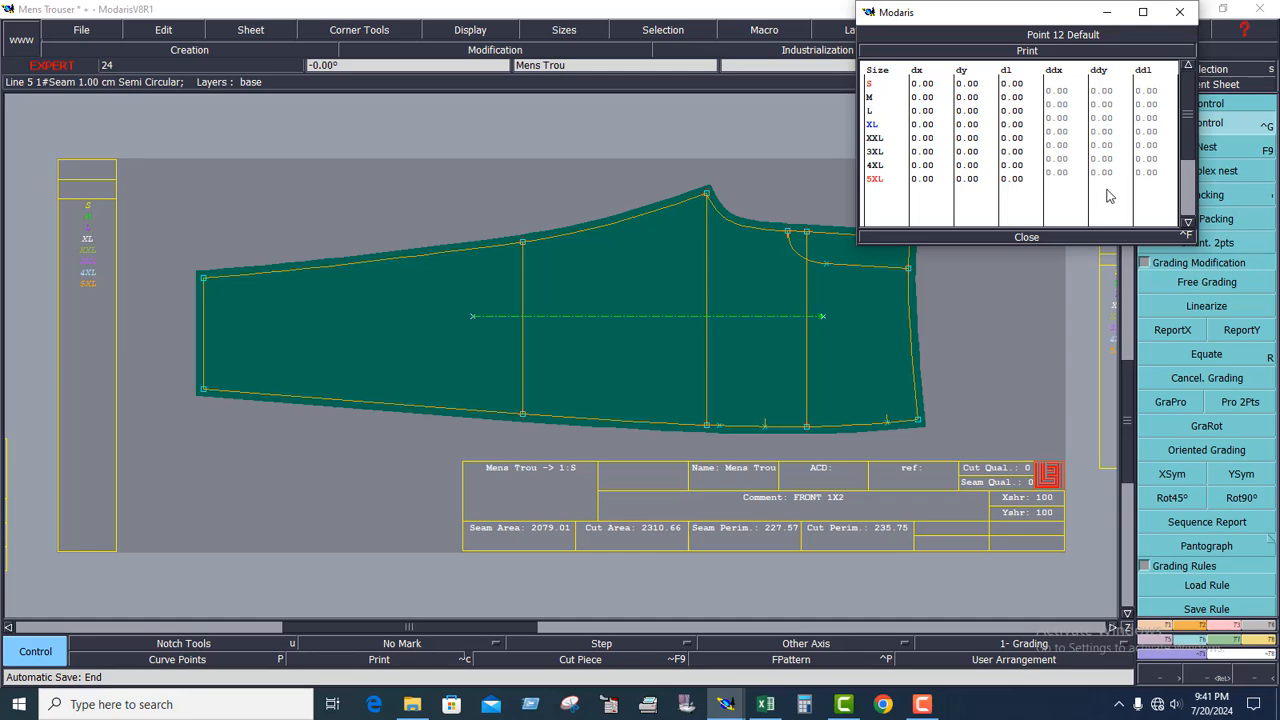
# Step: Check the 1/2 Footopening increments in Excel and set the hem point's ddy to 0.4 for XXL through 5XL in Modaris
pyautogui.click(1104, 132)
pyautogui.click(760, 705)
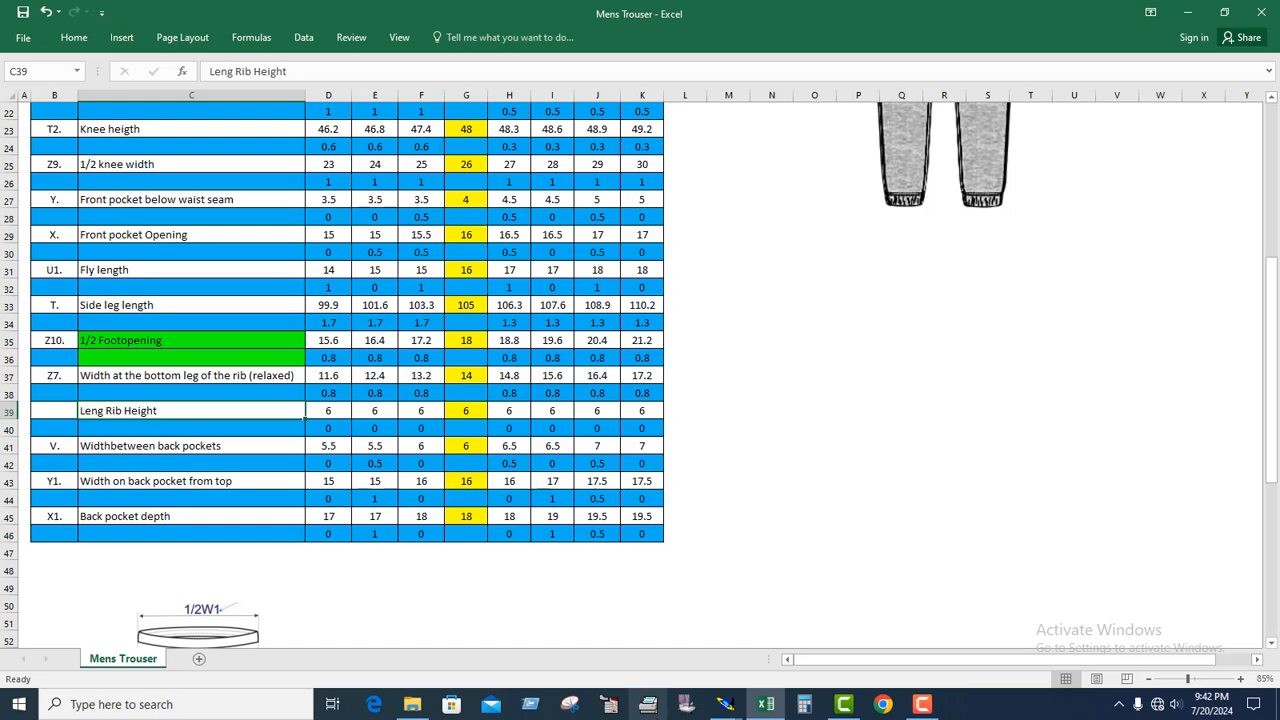
pyautogui.moveTo(733, 712)
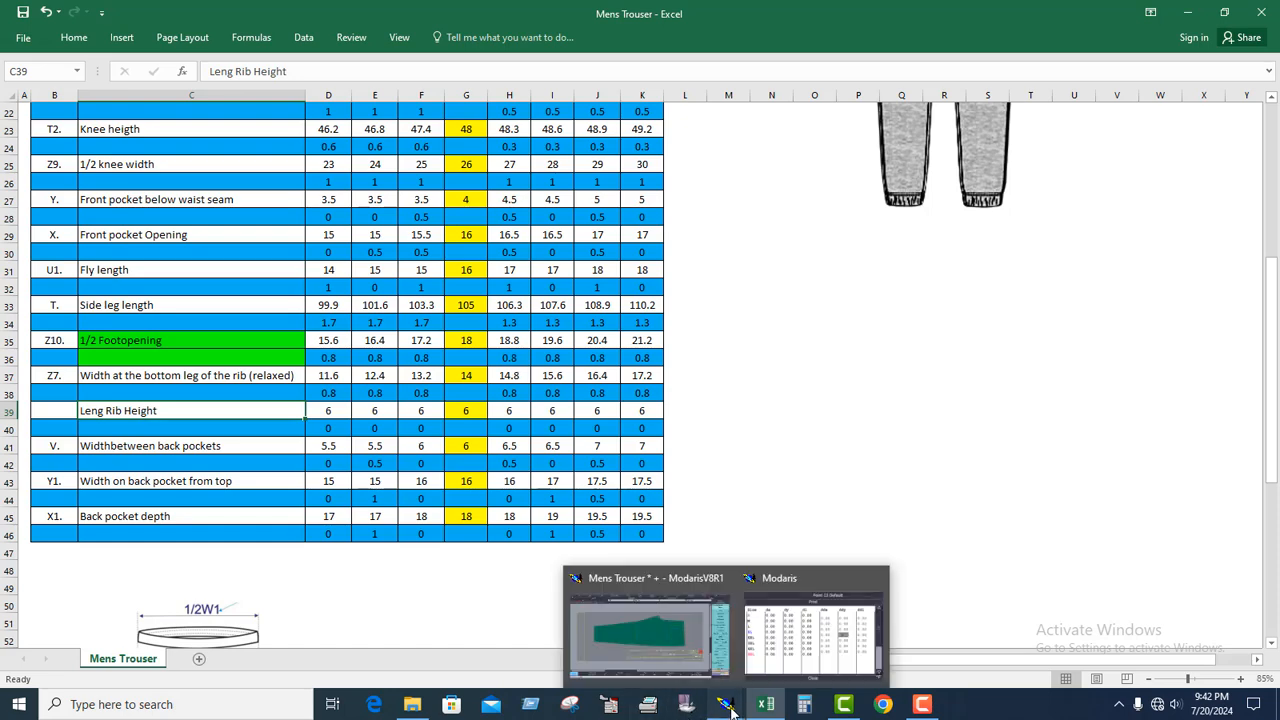
pyautogui.click(672, 610)
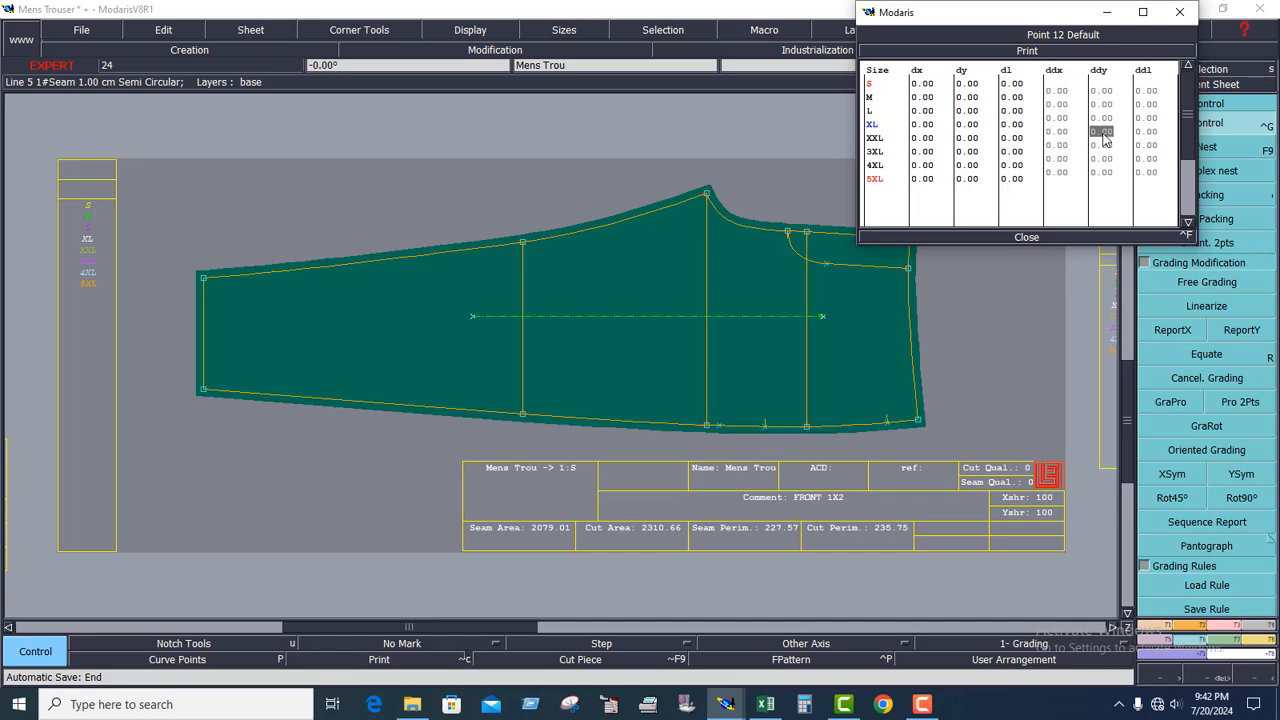
pyautogui.write('0.4')
pyautogui.press('Return')
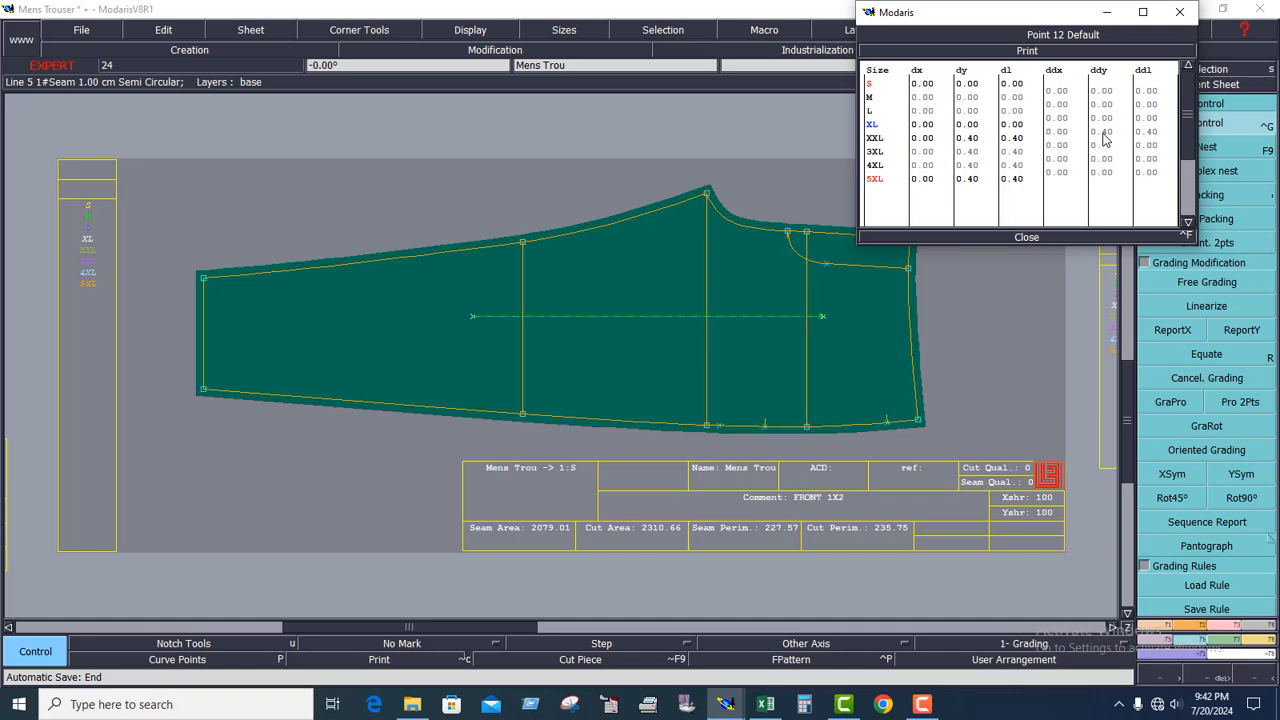
pyautogui.press('Return')
pyautogui.write('0.4')
pyautogui.press('Return')
pyautogui.write('0')
pyautogui.press('Return')
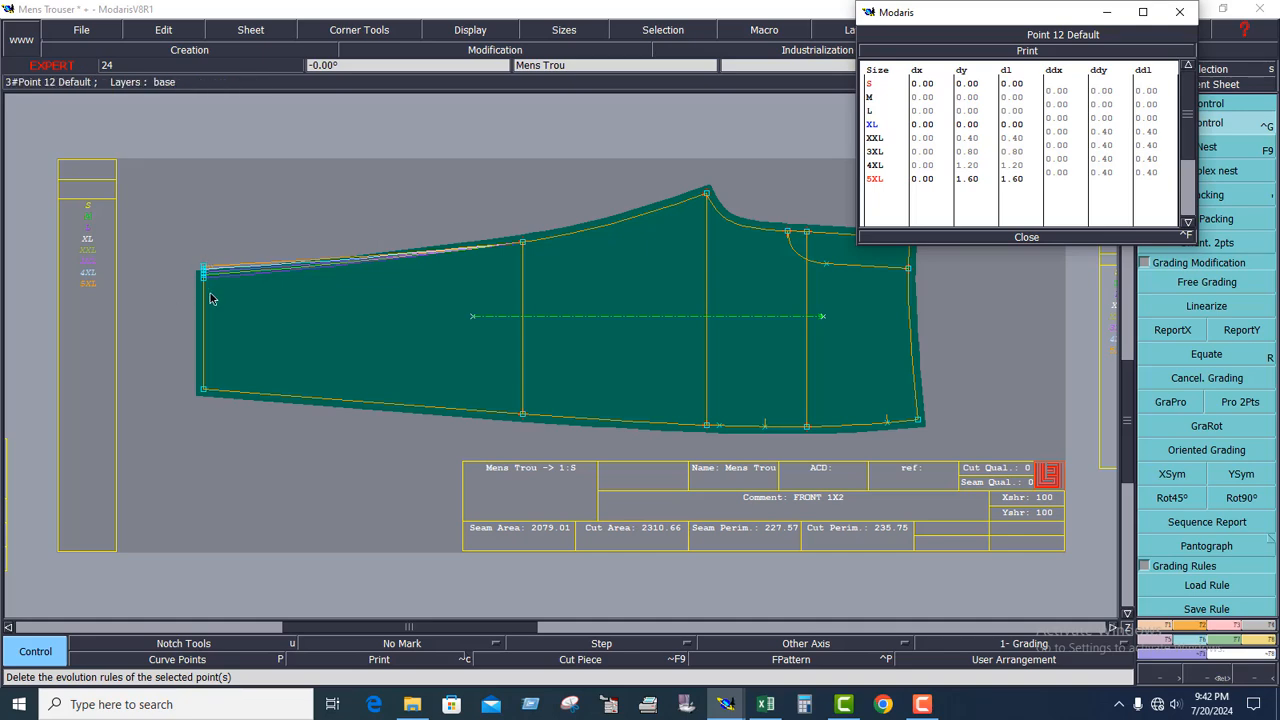
# Step: Set the upper hem point's ddy to 0.4 for each size from L down to S and close the grading table
pyautogui.click(1104, 119)
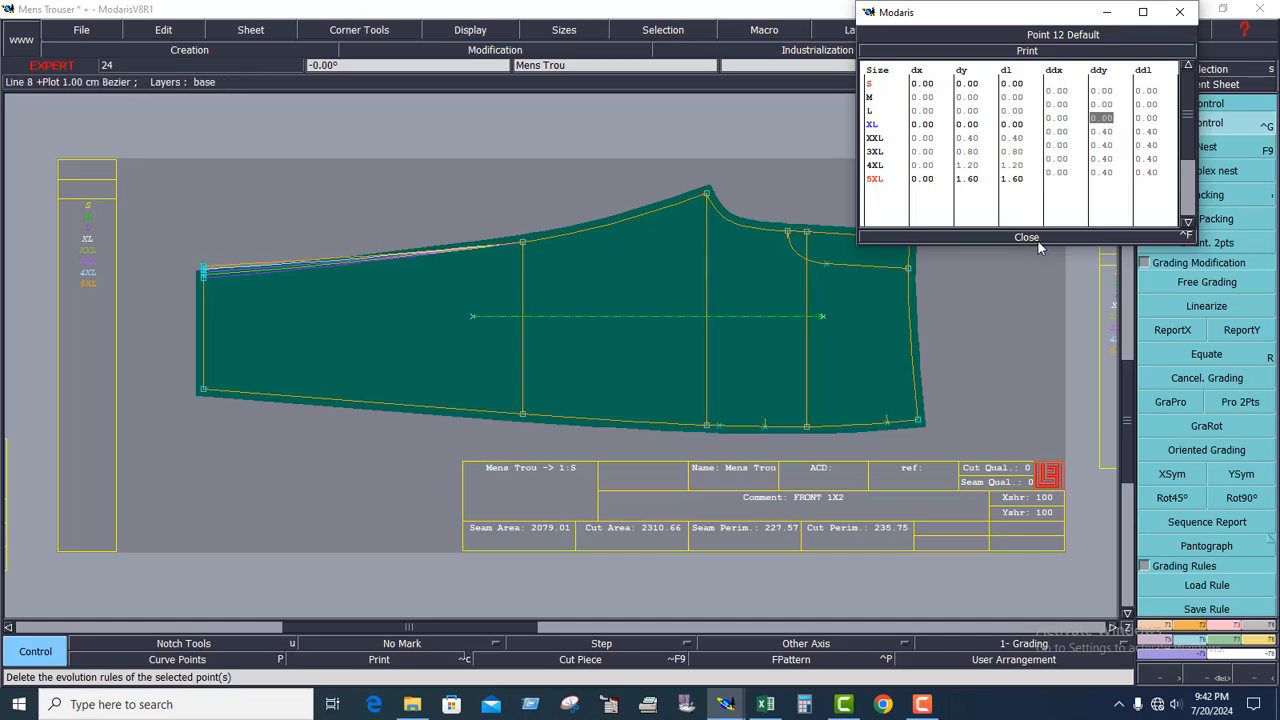
pyautogui.click(1108, 92)
pyautogui.click(1105, 106)
pyautogui.click(1110, 118)
pyautogui.write('0.4')
pyautogui.press('Return')
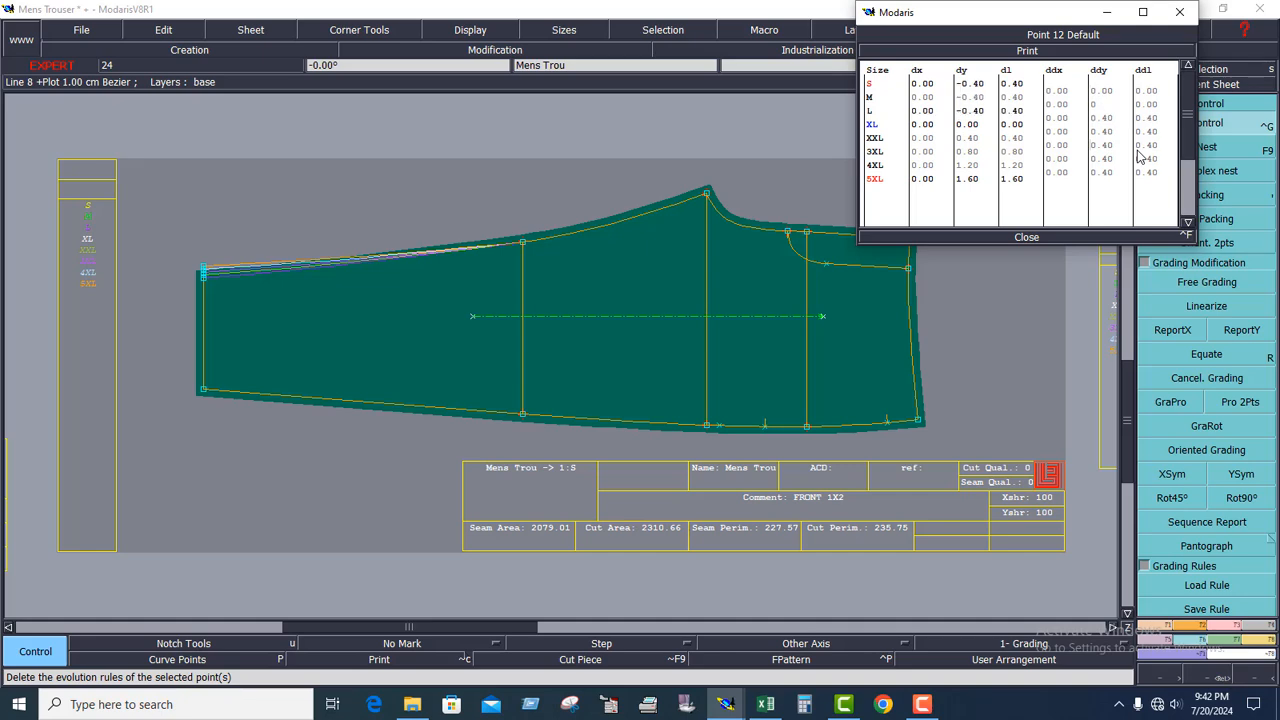
pyautogui.write('.4')
pyautogui.press('Return')
pyautogui.write('.4')
pyautogui.press('Return')
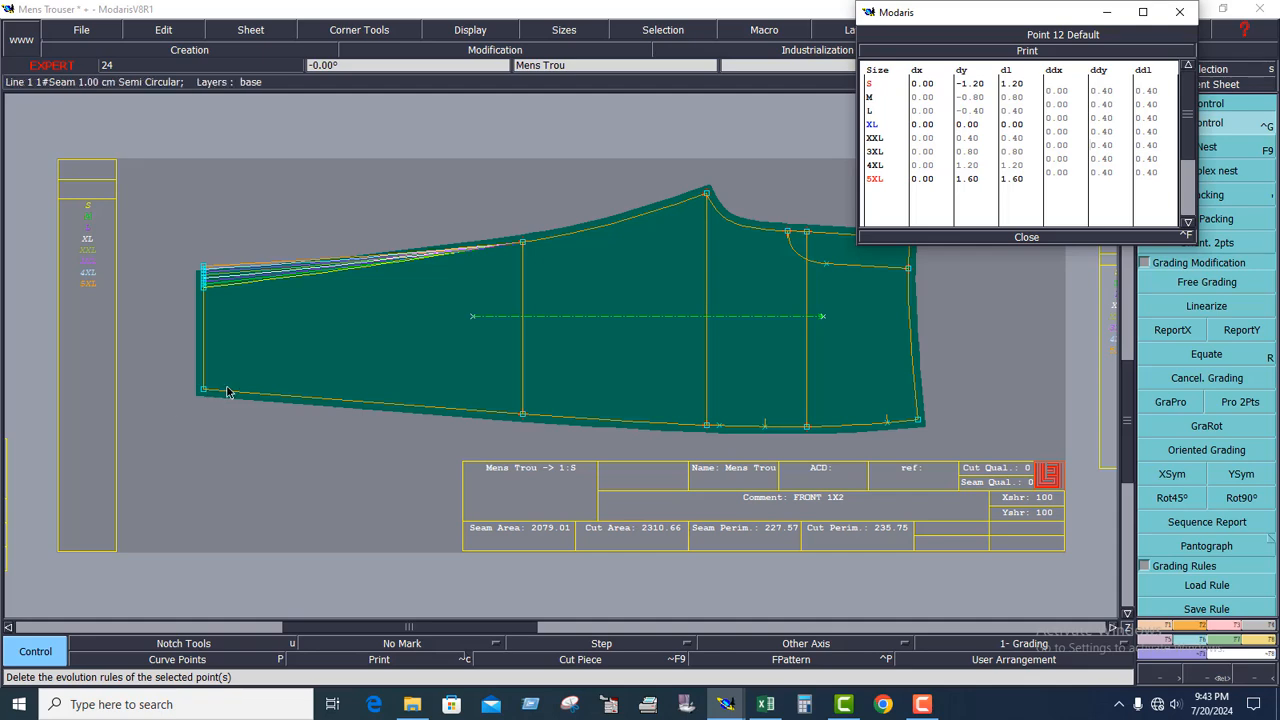
pyautogui.click(1026, 238)
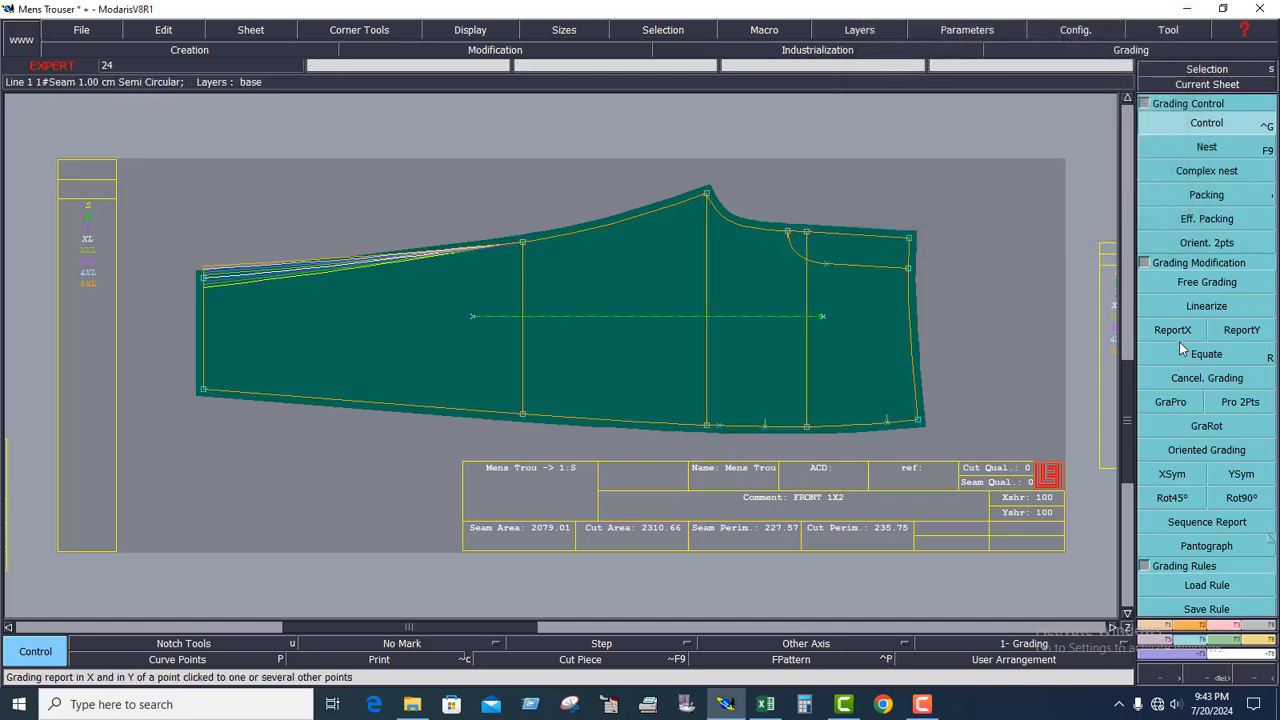
# Step: Copy the Y grading from the upper hem corner point to the lower hem corner point with ReportY
pyautogui.click(1238, 334)
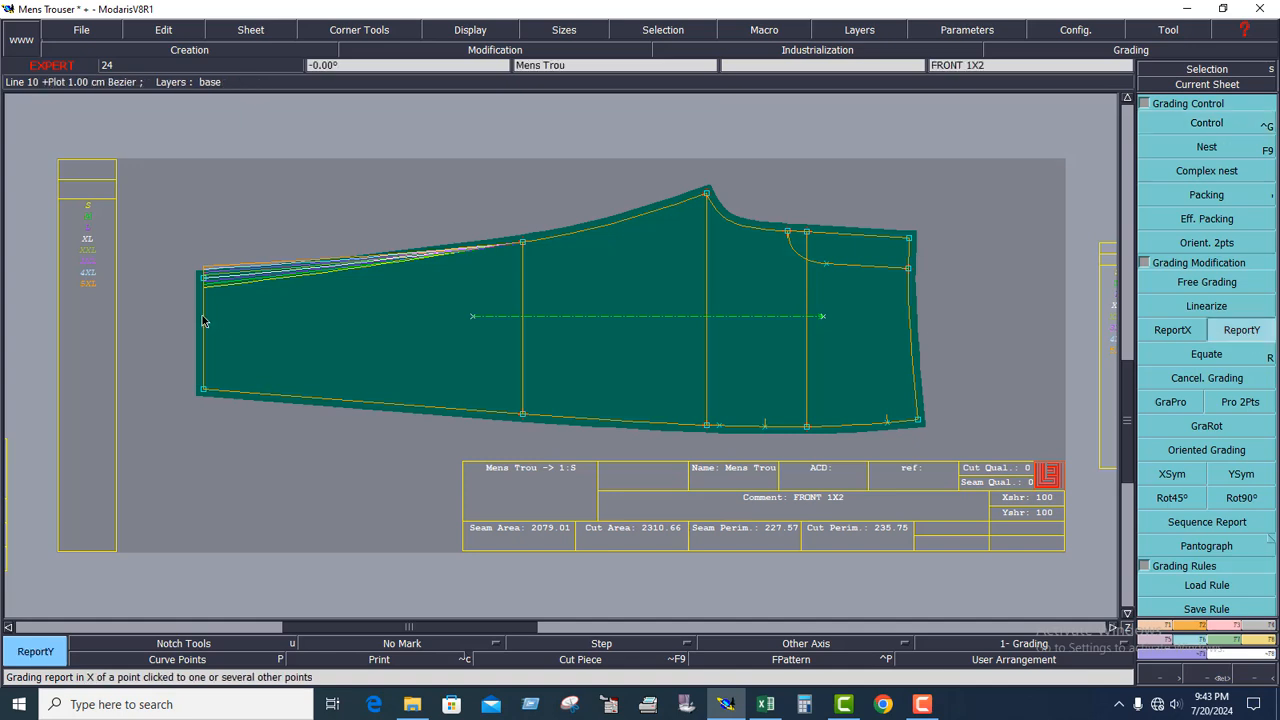
pyautogui.click(207, 283)
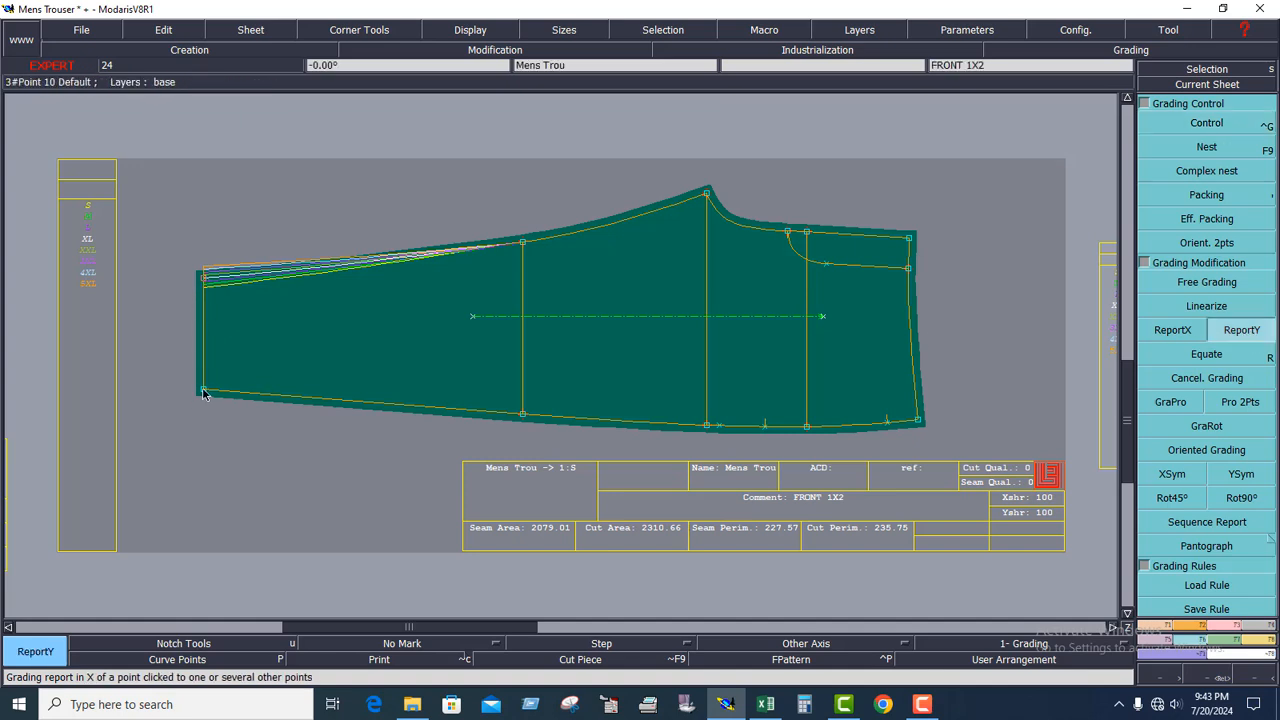
pyautogui.click(203, 391)
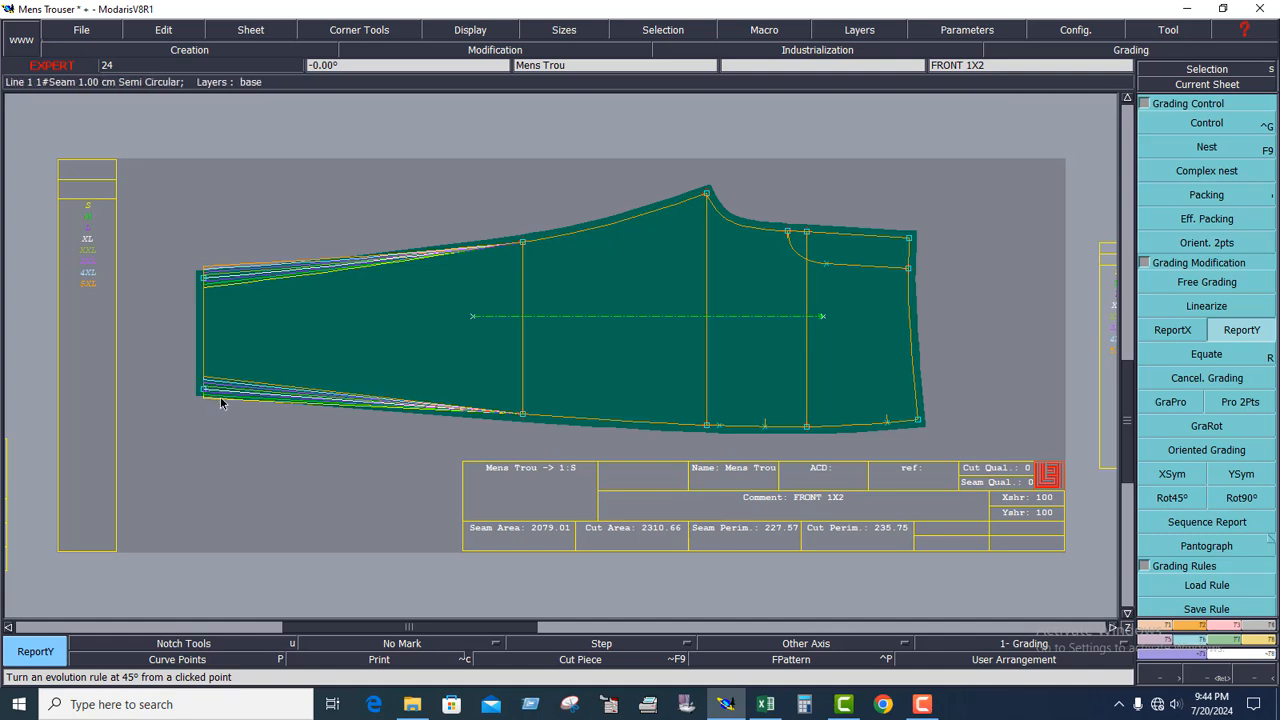
# Step: Mirror the lower hem corner point's grading rule about the X axis with XSym
pyautogui.click(254, 297)
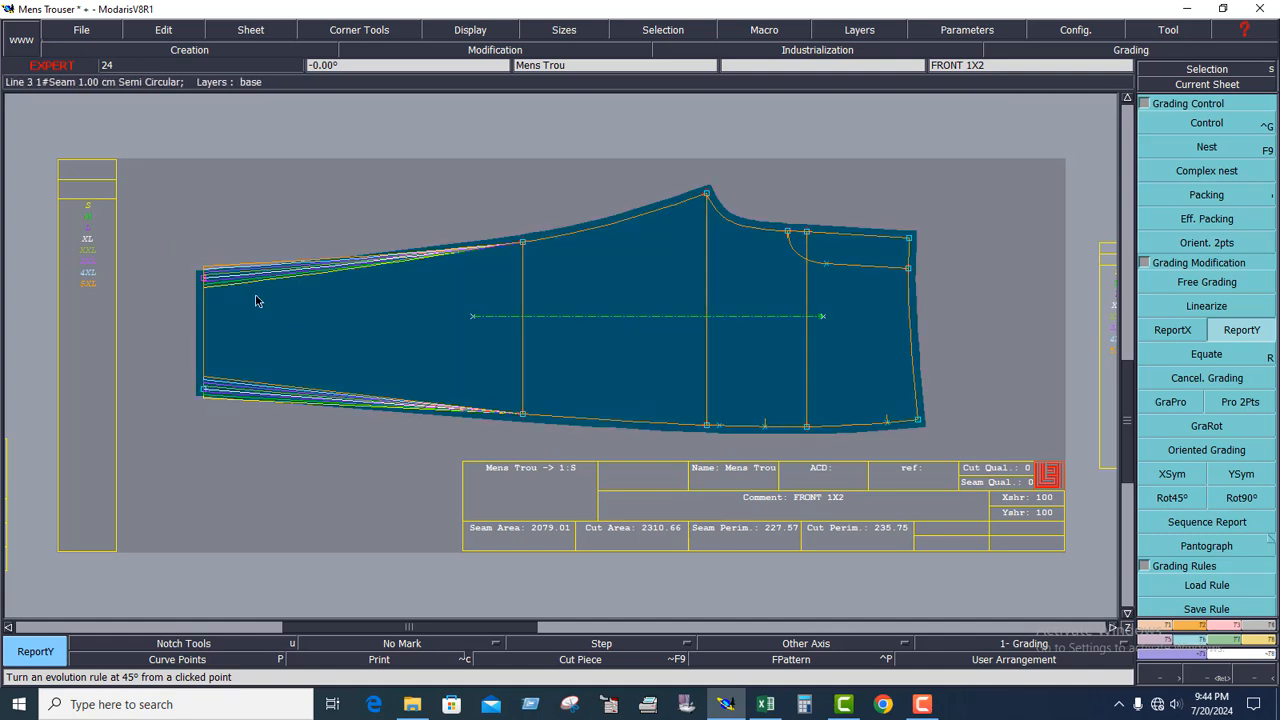
pyautogui.click(273, 331)
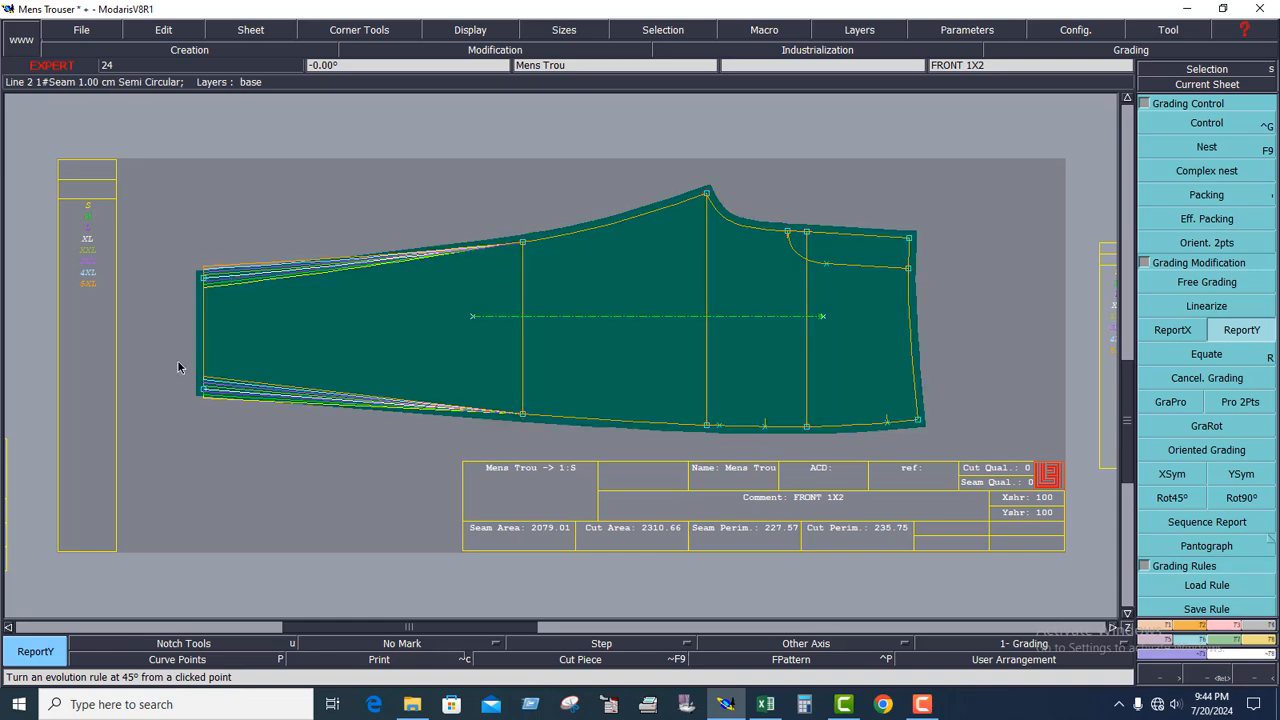
pyautogui.click(276, 405)
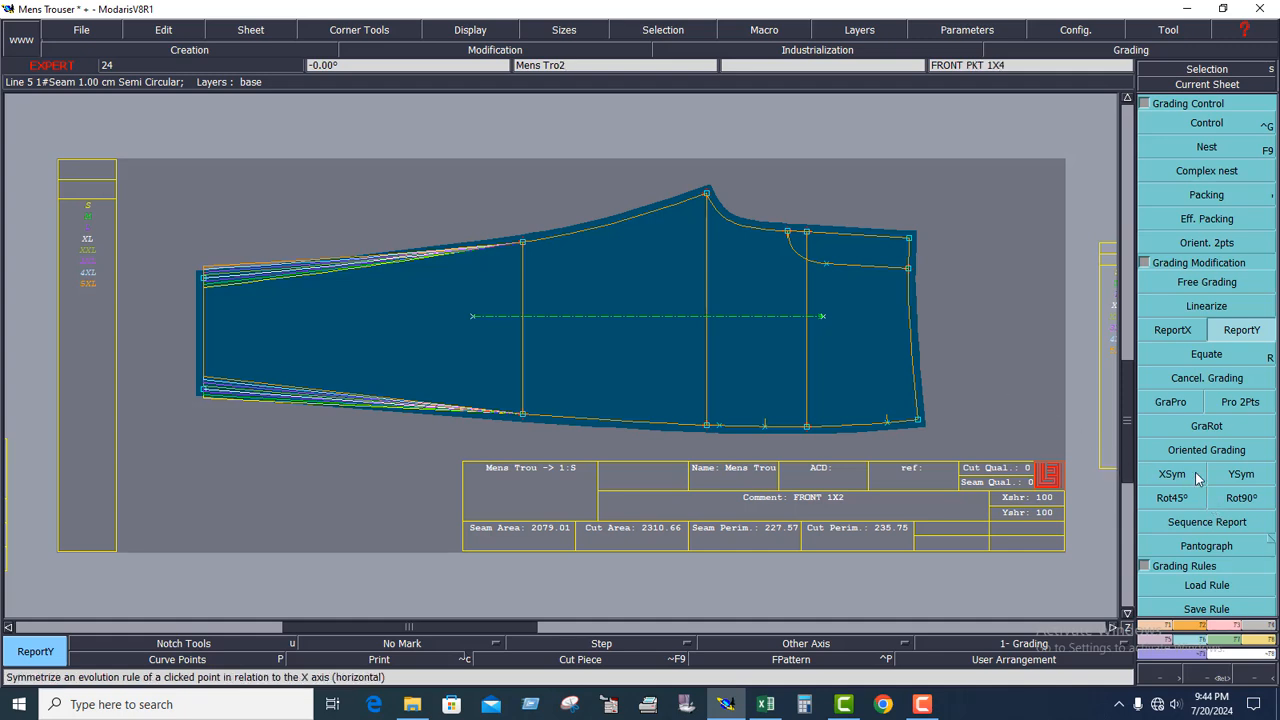
pyautogui.click(1241, 477)
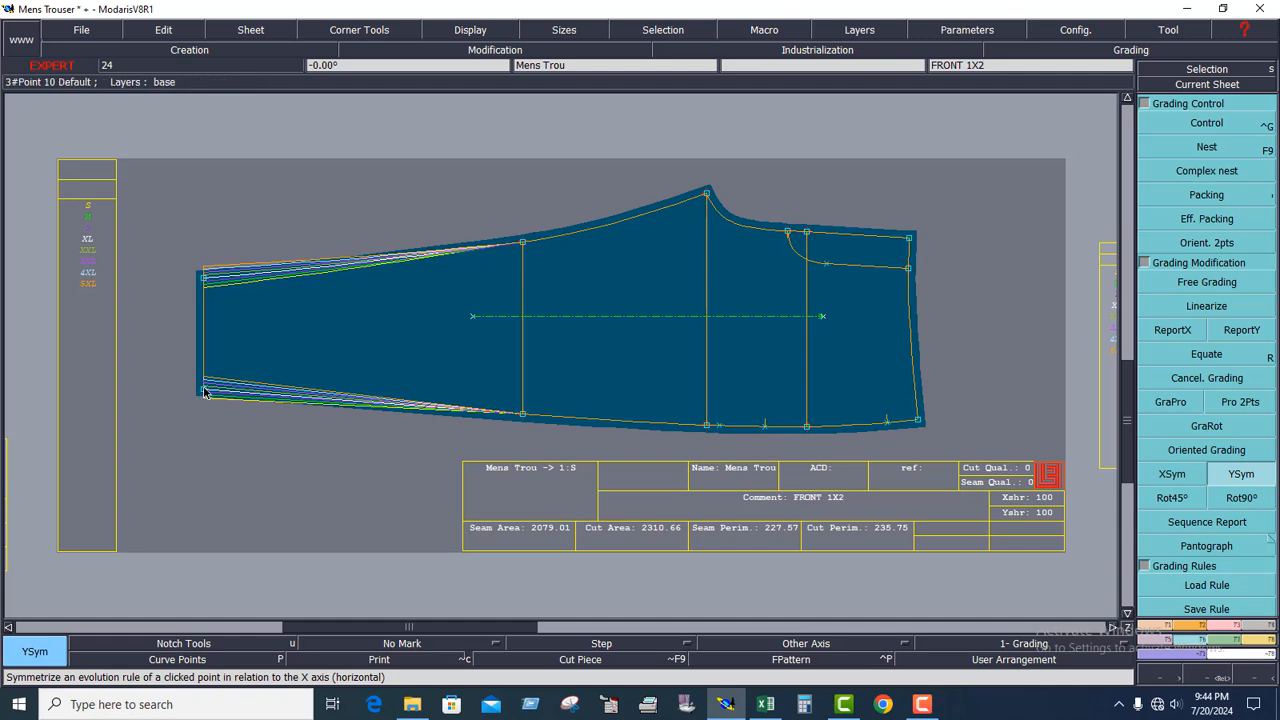
pyautogui.click(1172, 474)
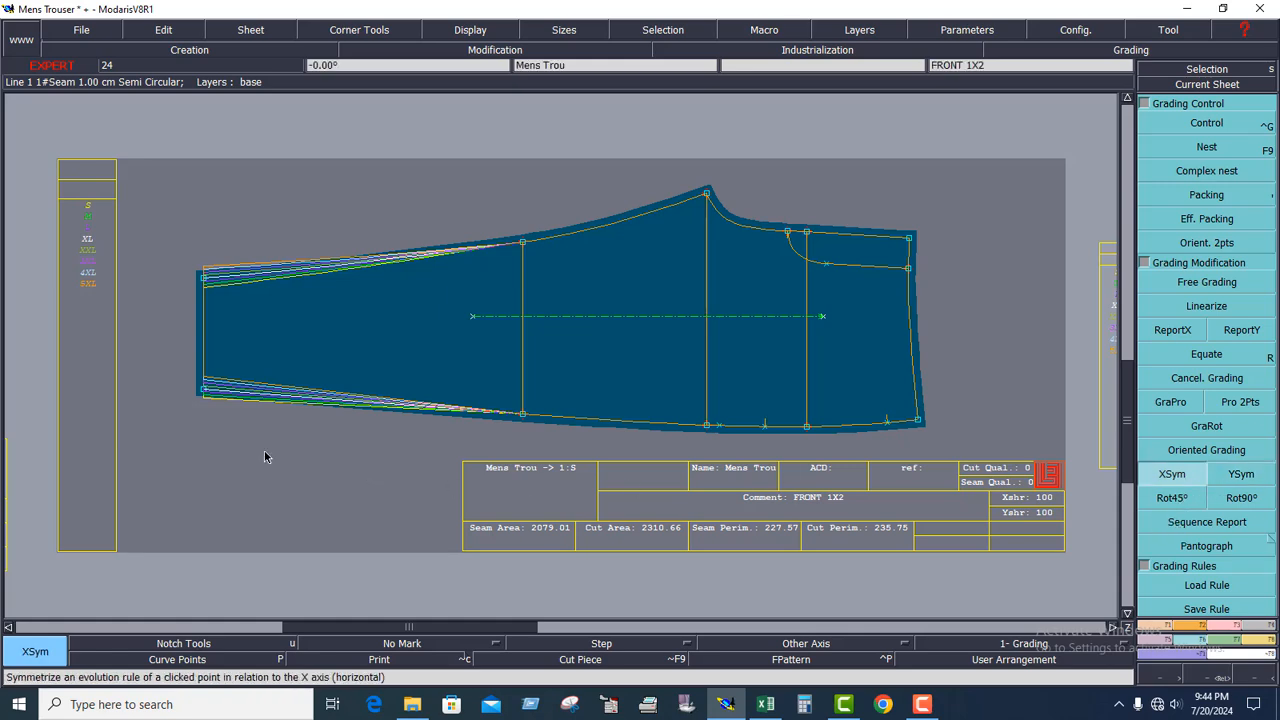
pyautogui.click(204, 393)
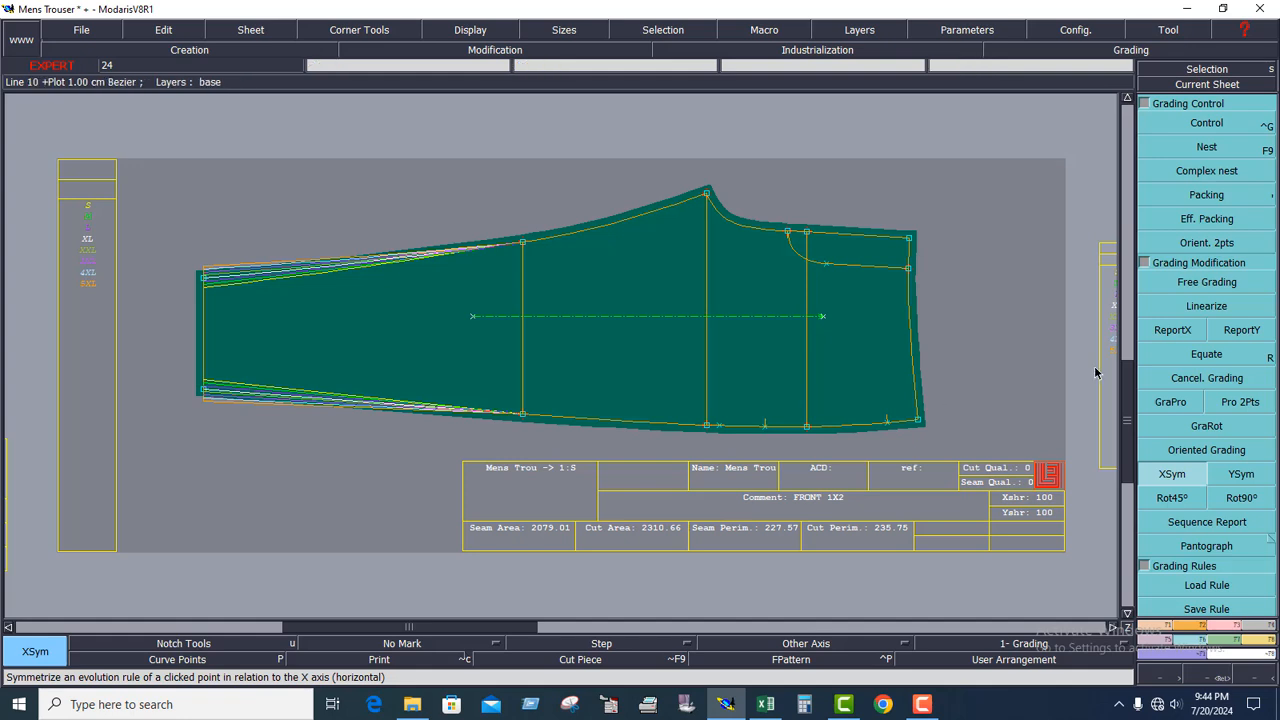
# Step: Pack the graded sizes on the lower hem corner and check the upper hem point's ddy increments against the Excel Footopening row
pyautogui.click(1206, 194)
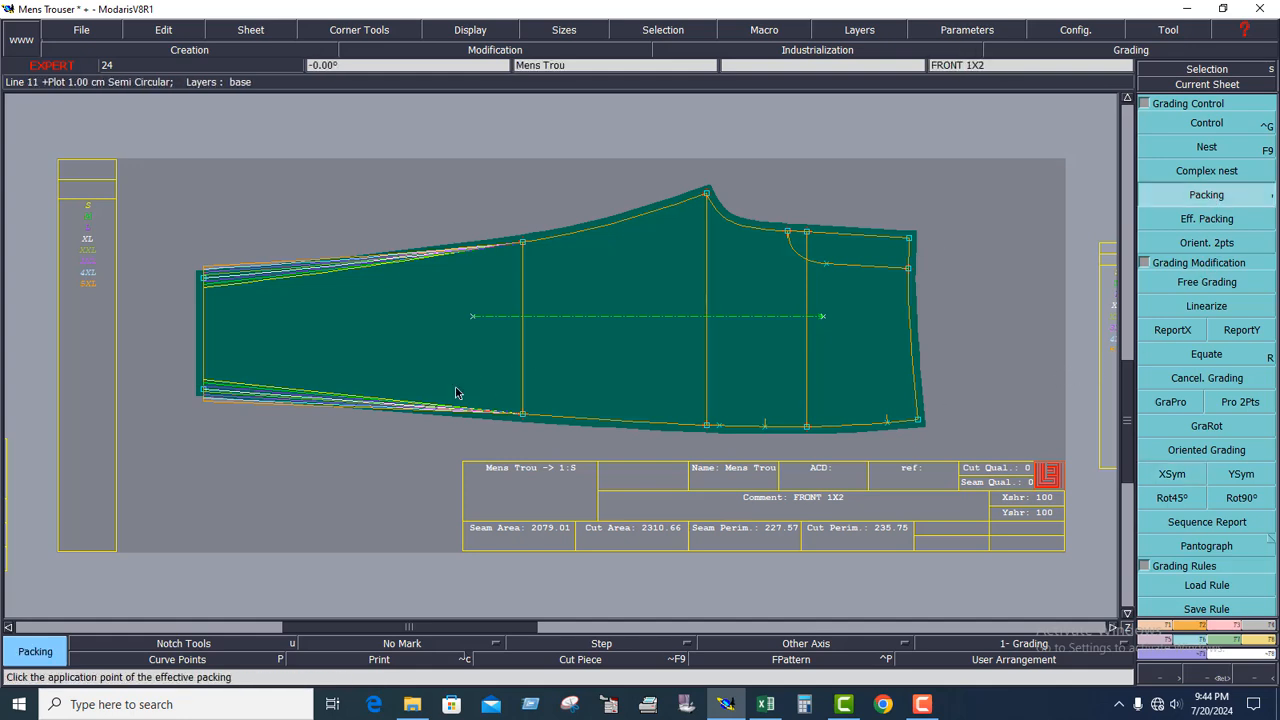
pyautogui.click(202, 393)
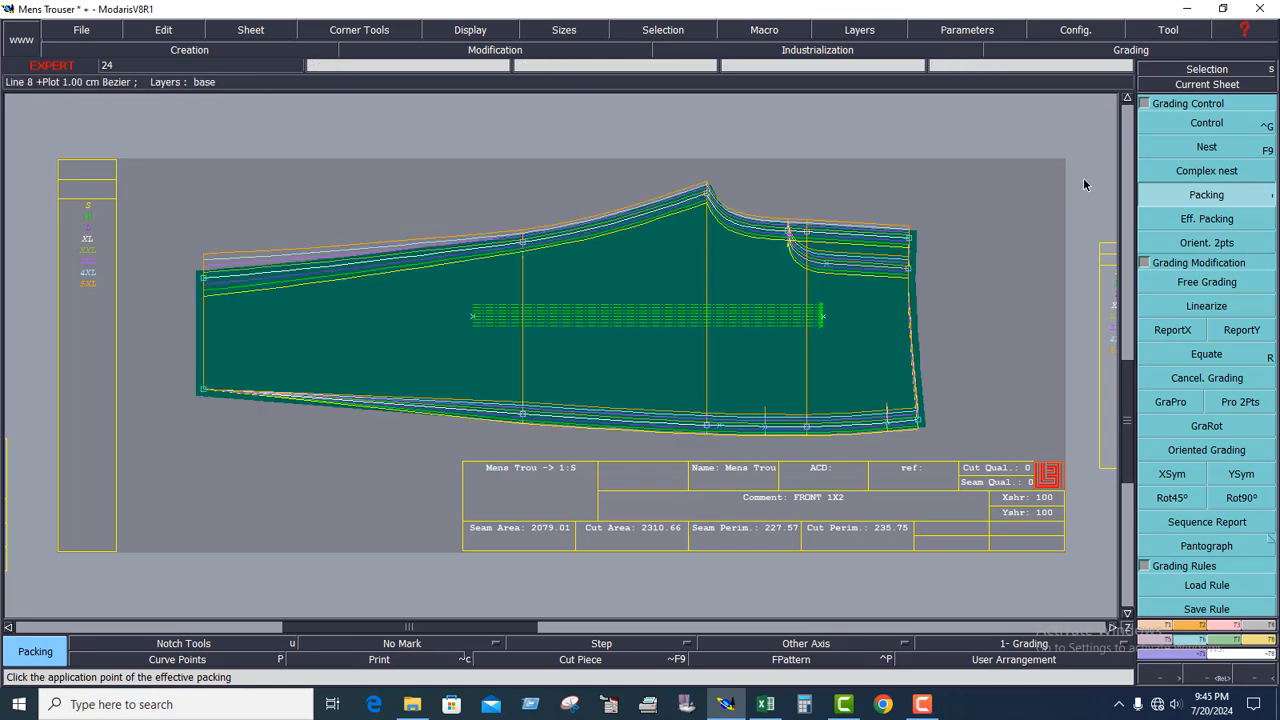
pyautogui.click(1203, 126)
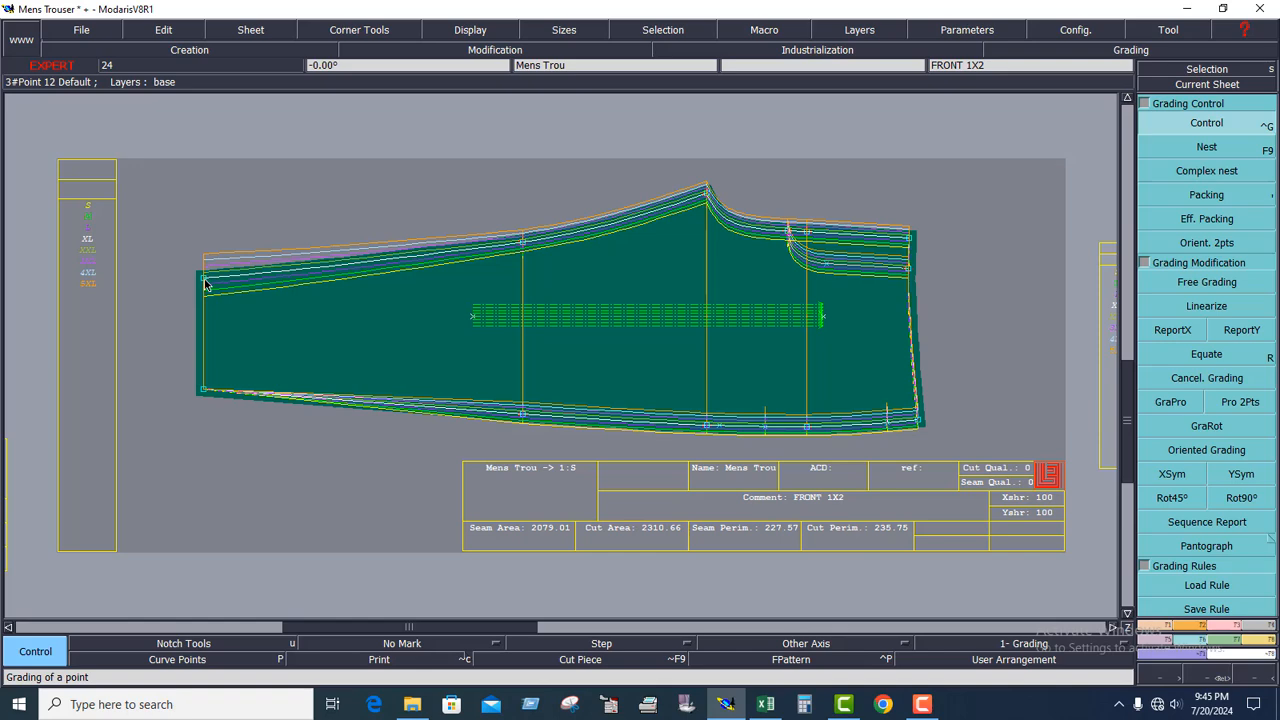
pyautogui.click(205, 285)
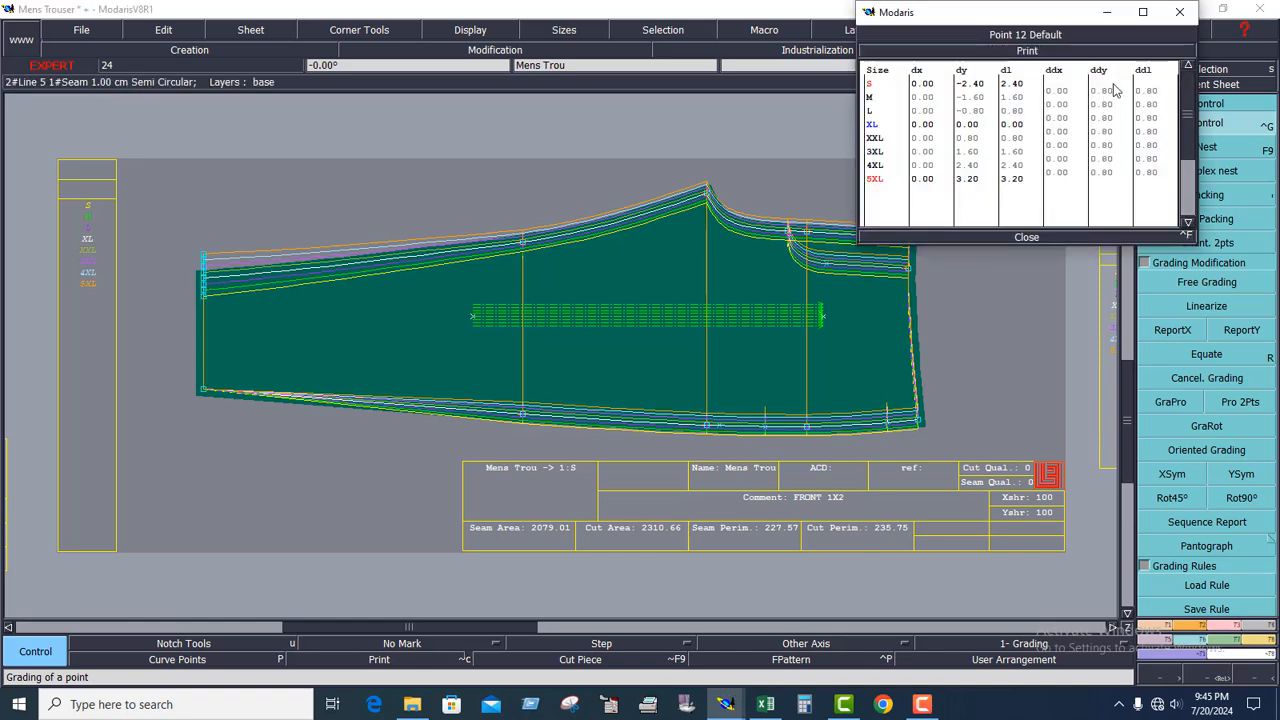
pyautogui.click(767, 706)
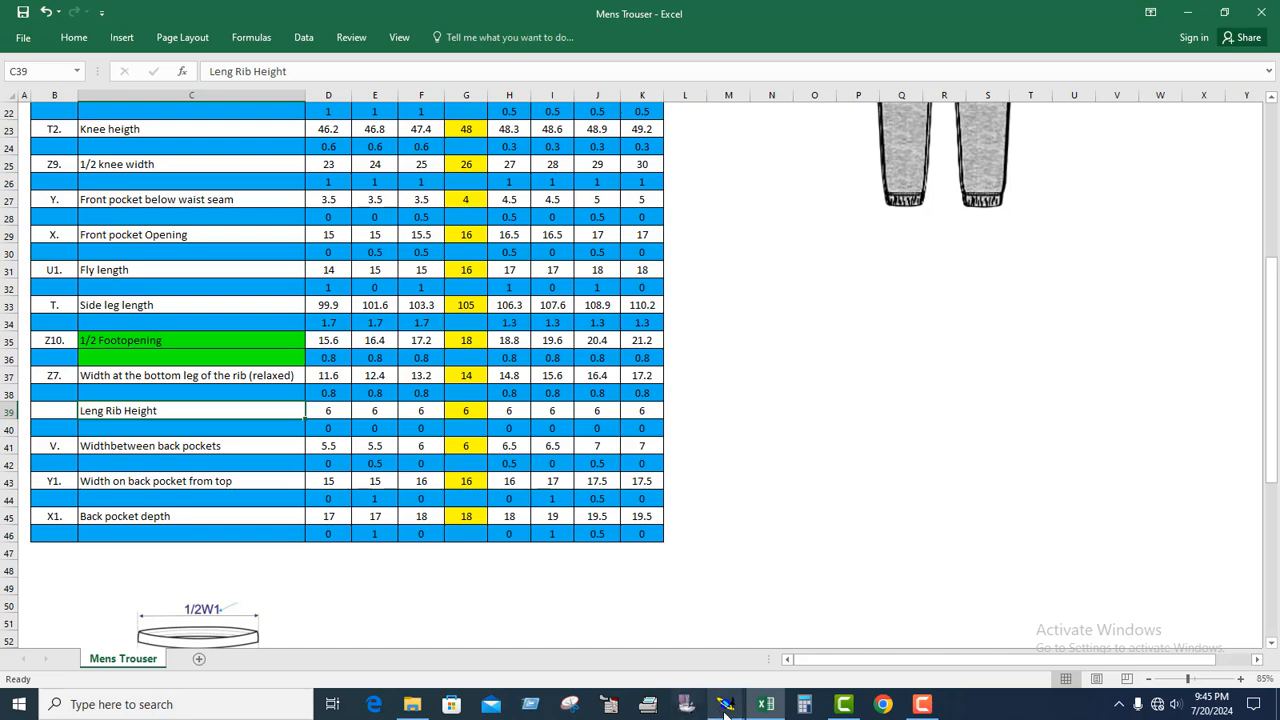
pyautogui.moveTo(726, 704)
pyautogui.click(797, 590)
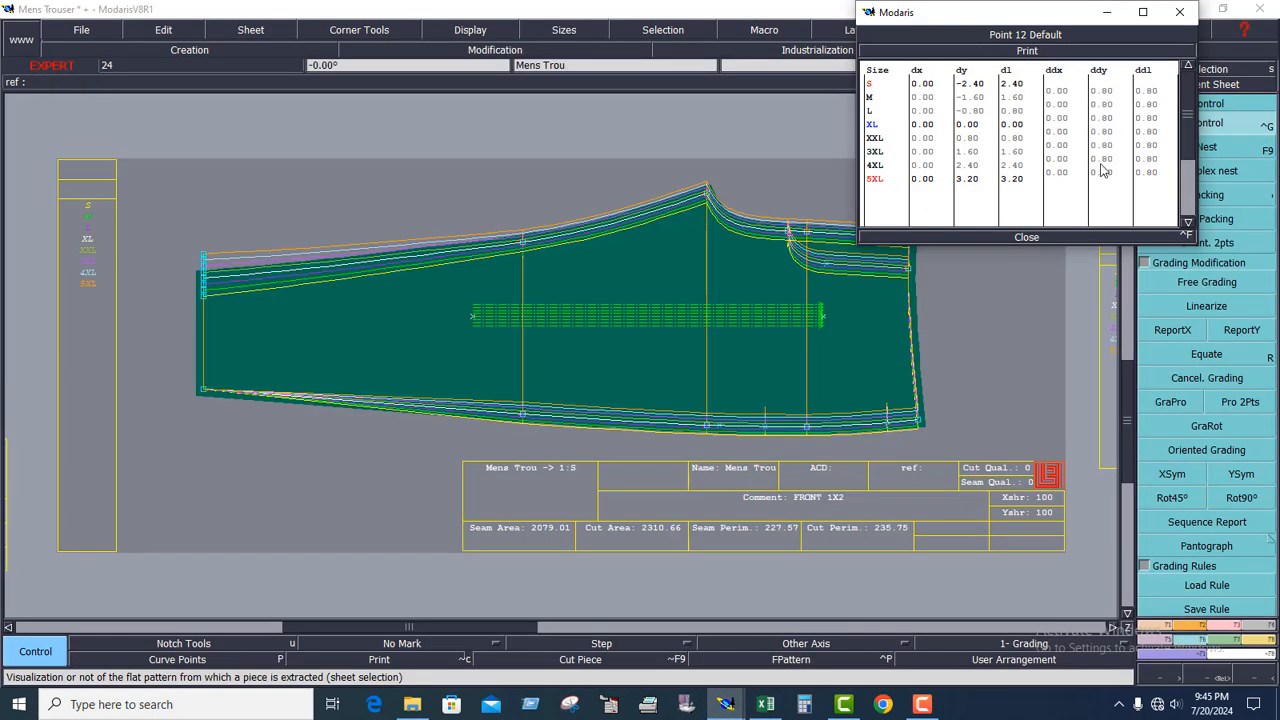
pyautogui.click(1022, 238)
# Step: Release the packing of the graded sizes and recentre on the FRONT 1X2 sheet
pyautogui.click(1205, 195)
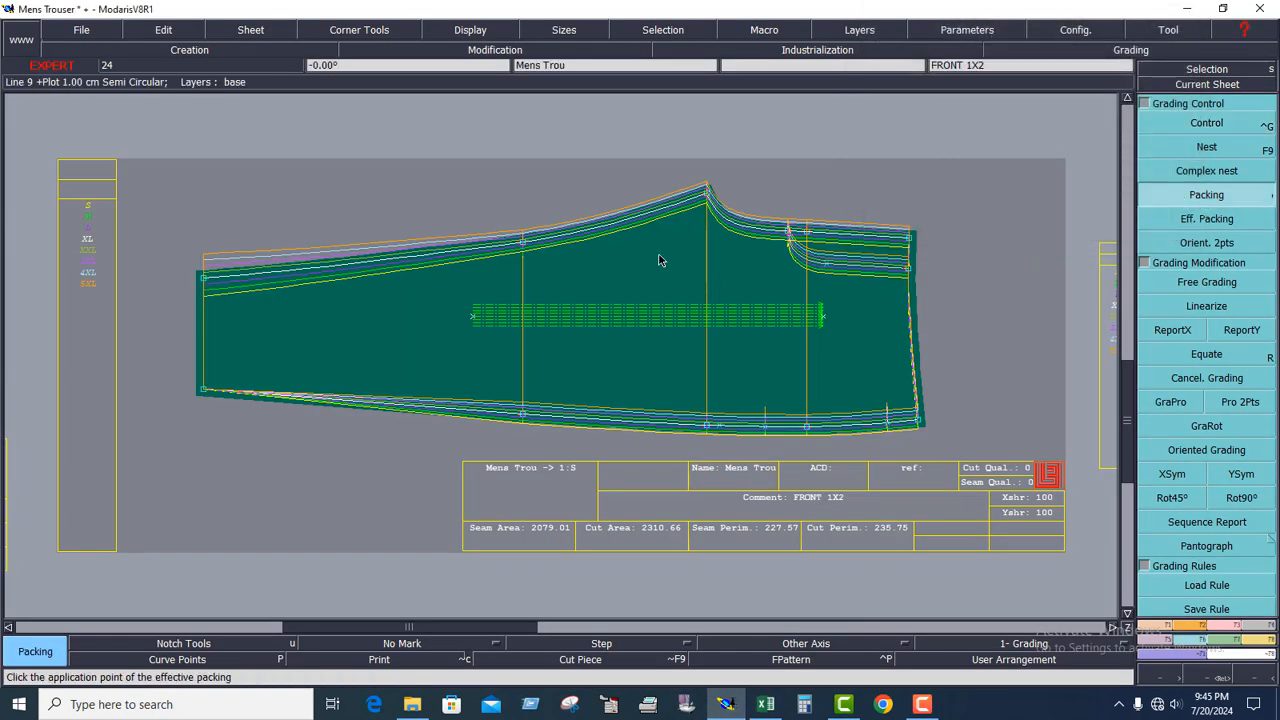
pyautogui.click(659, 254)
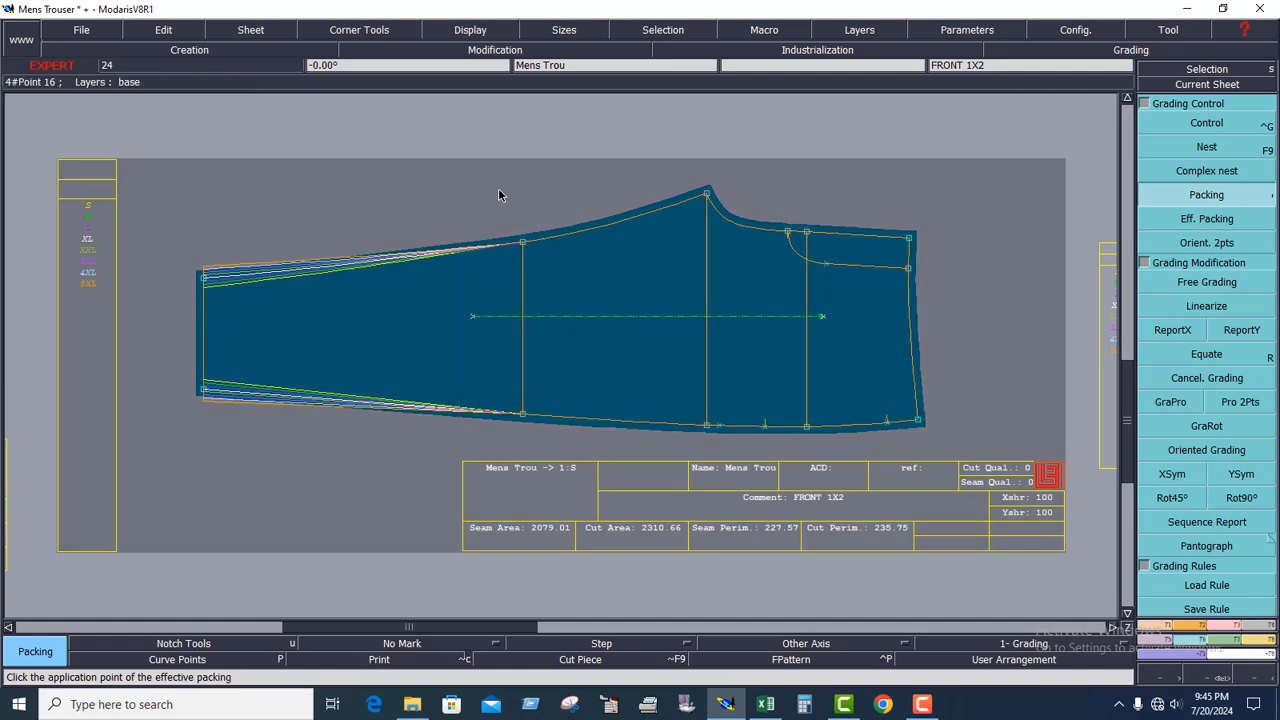
pyautogui.moveTo(500, 195); pyautogui.dragTo(546, 443)
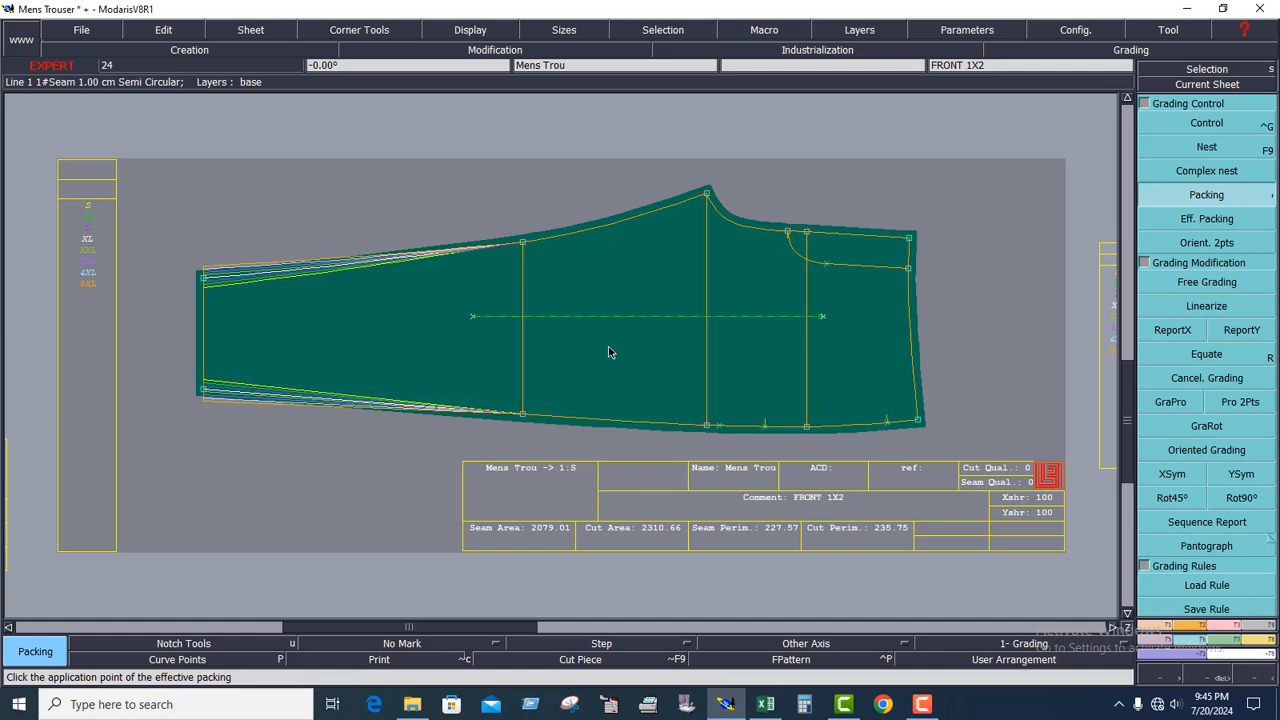
pyautogui.press('j')
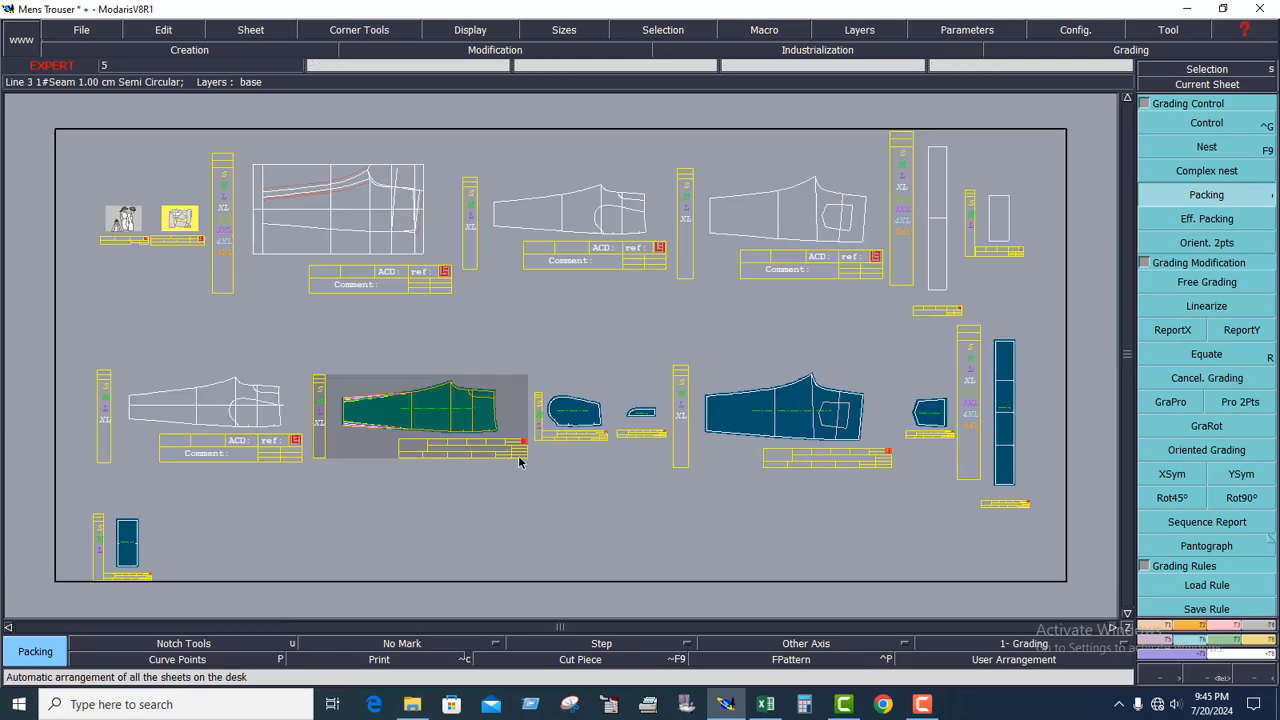
pyautogui.click(1200, 85)
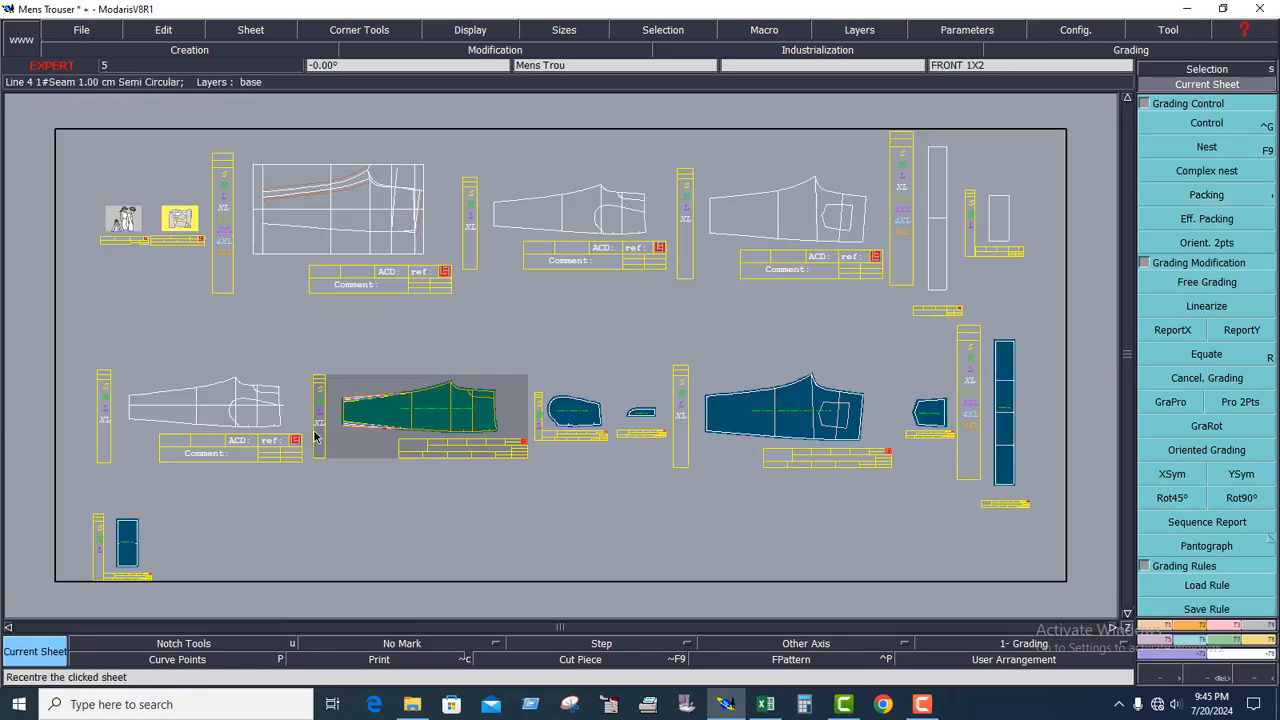
pyautogui.click(407, 420)
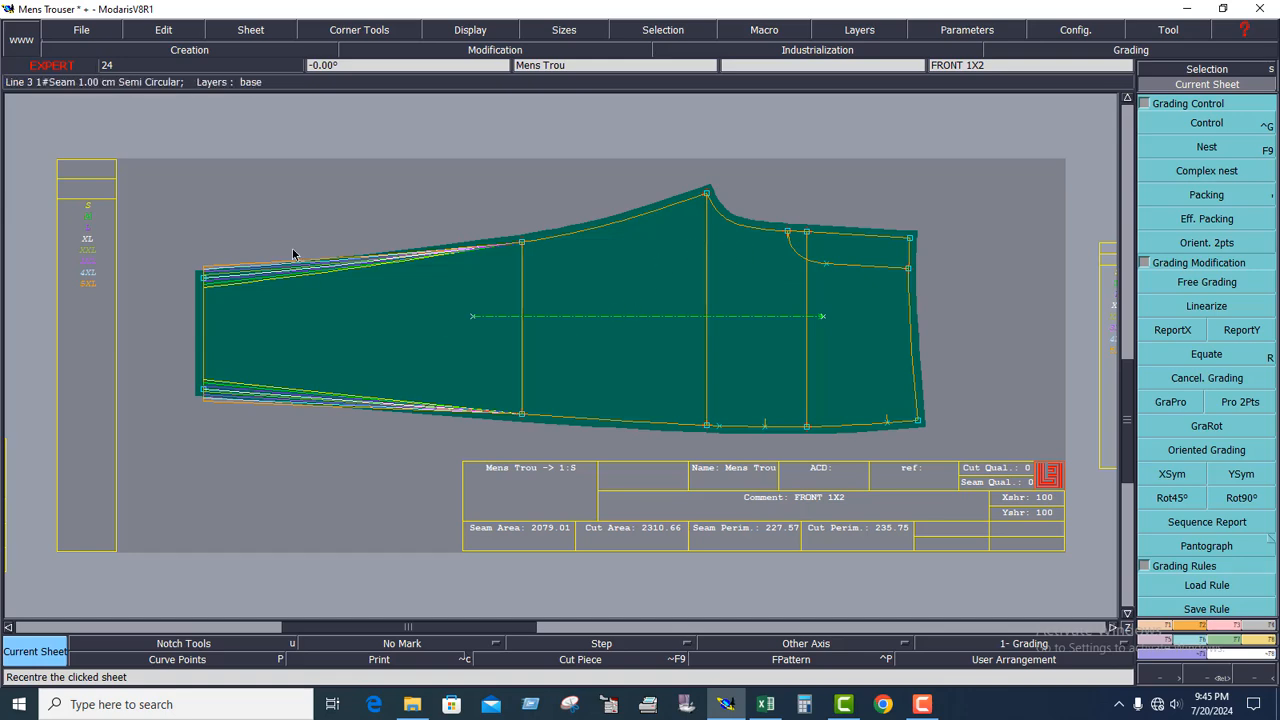
pyautogui.moveTo(136, 158); pyautogui.dragTo(948, 447)
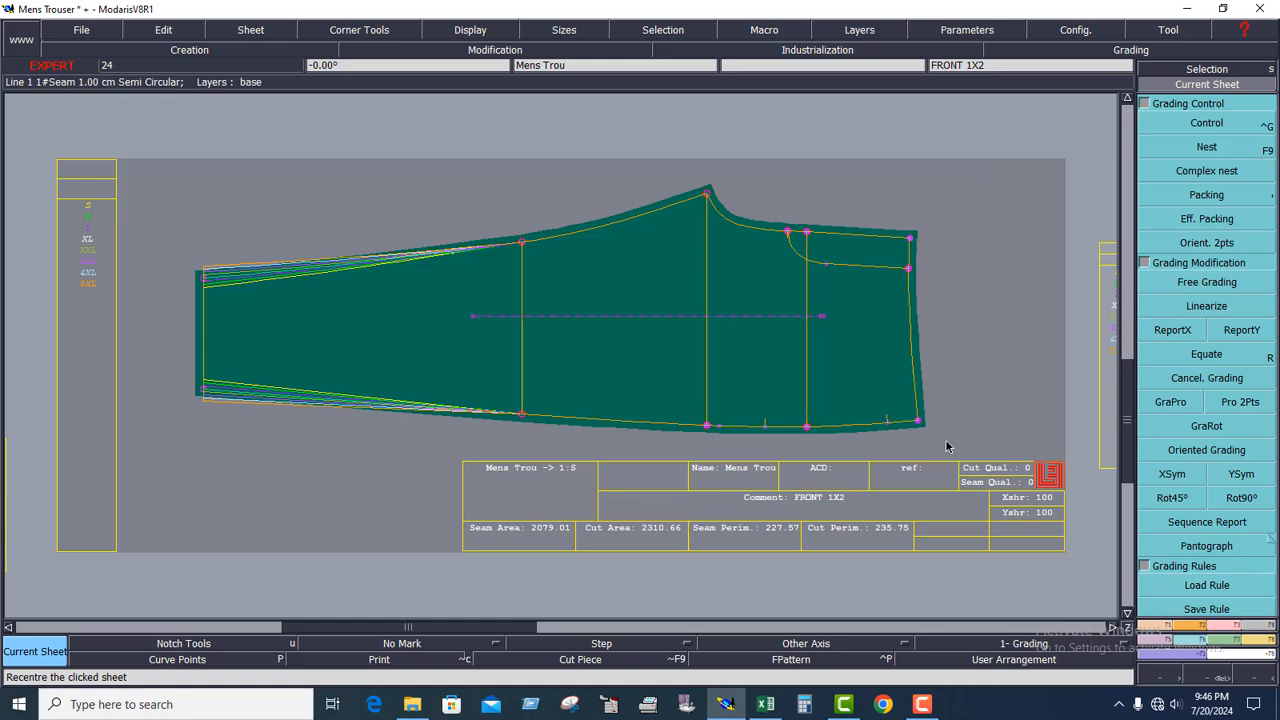
pyautogui.click(803, 313)
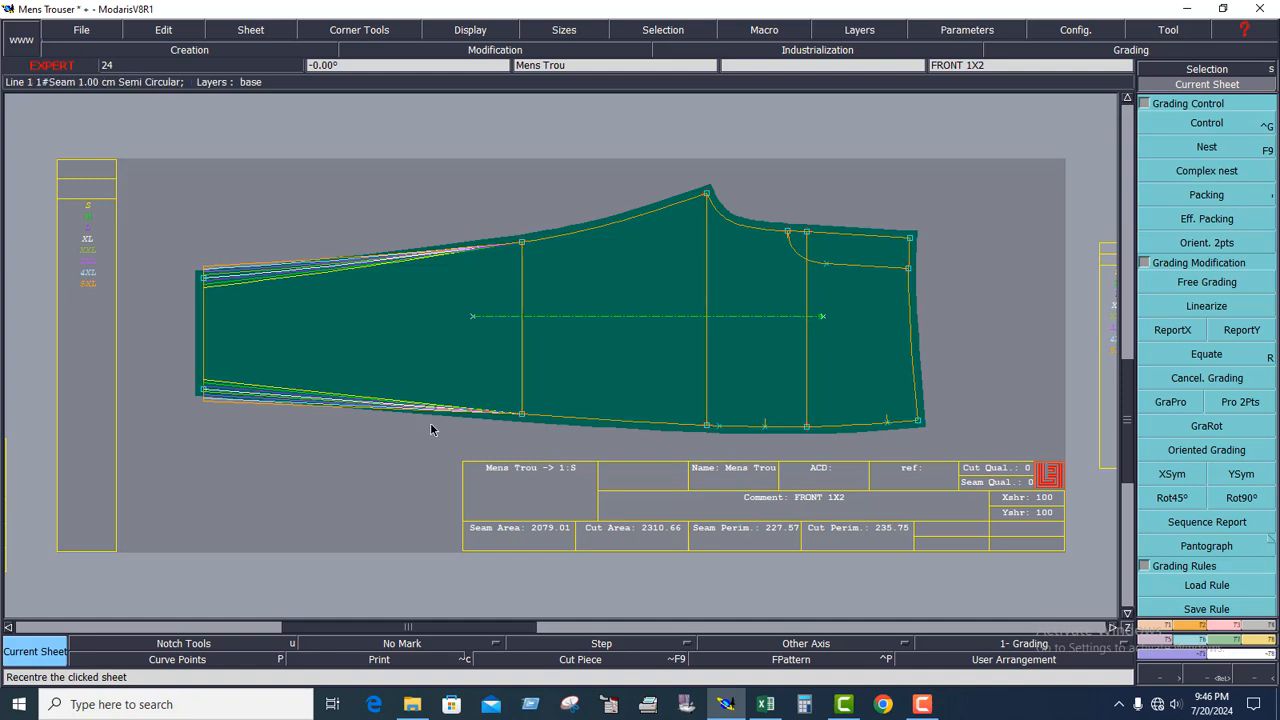
pyautogui.click(631, 316)
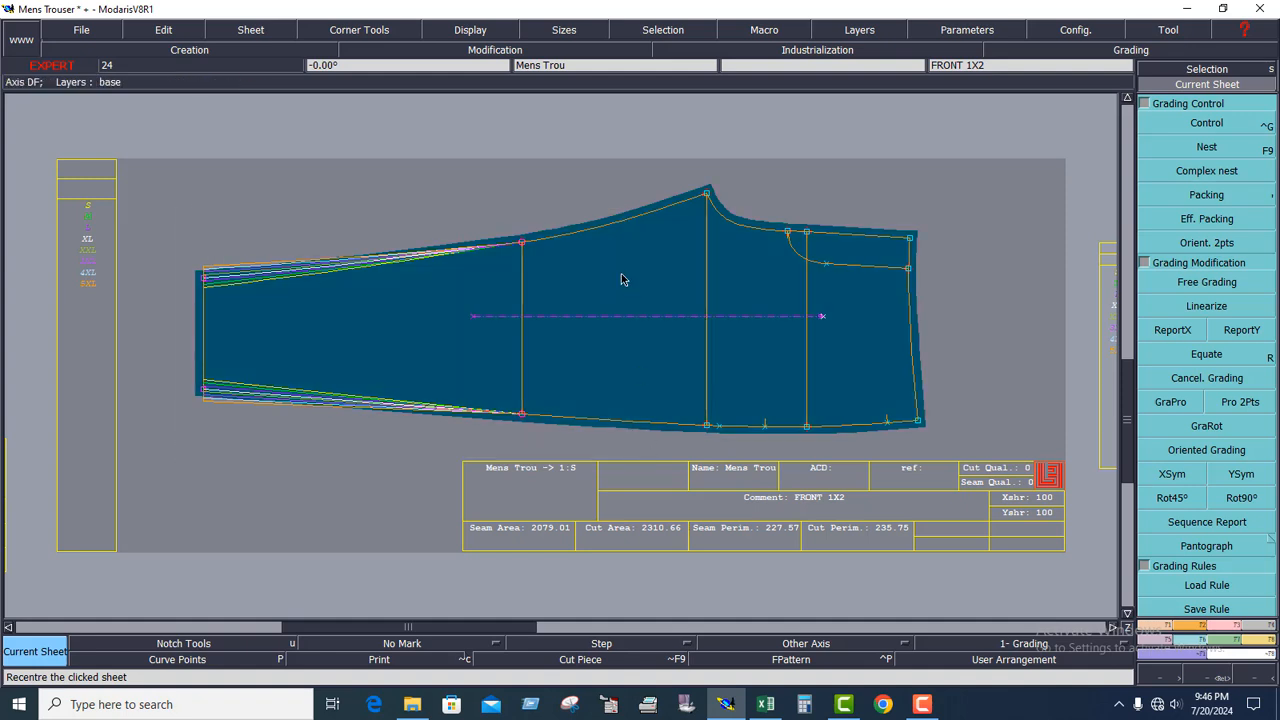
pyautogui.click(621, 274)
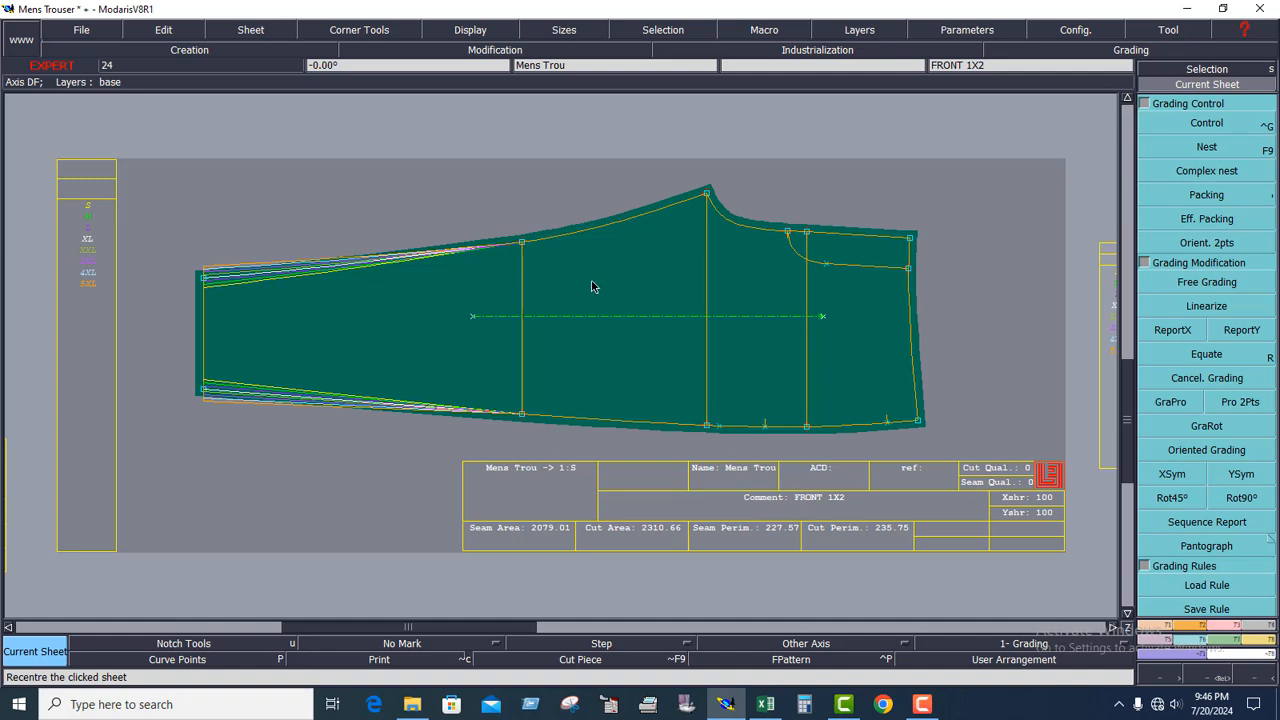
pyautogui.click(581, 274)
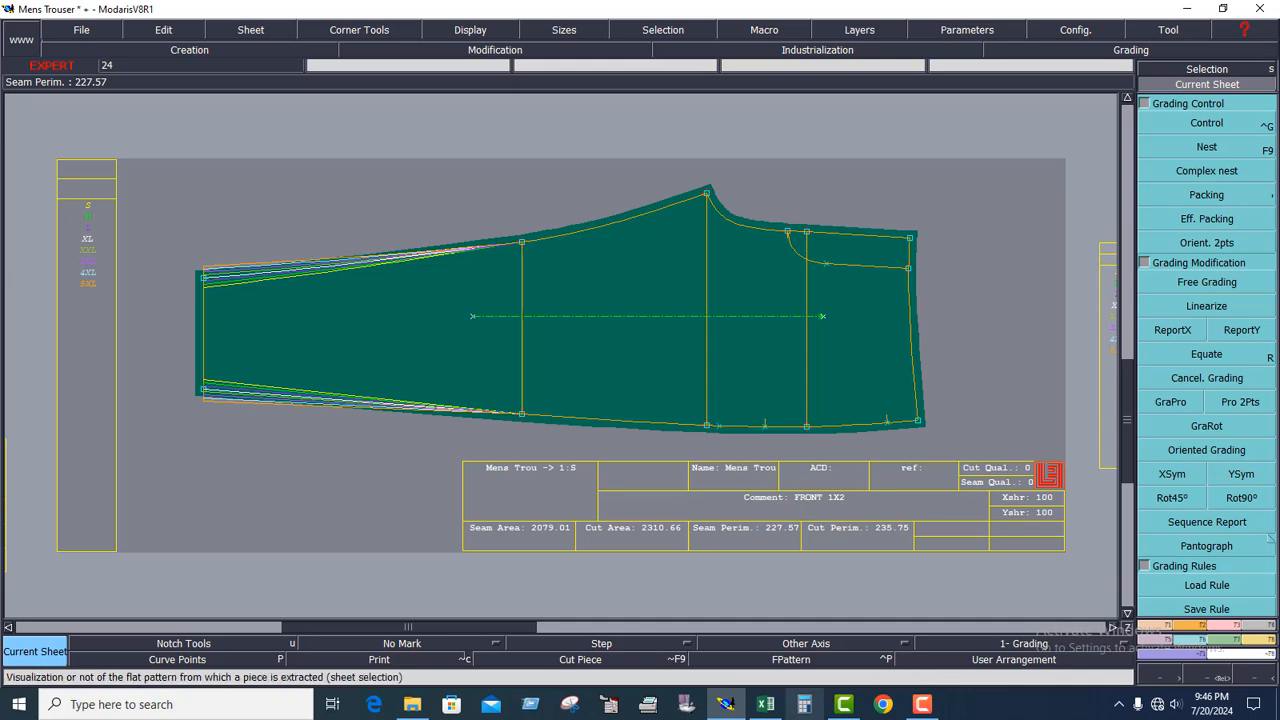
# Step: Switch to the Excel chart and fill the 1/2 knee width label cell and the cell below it with green
pyautogui.click(765, 704)
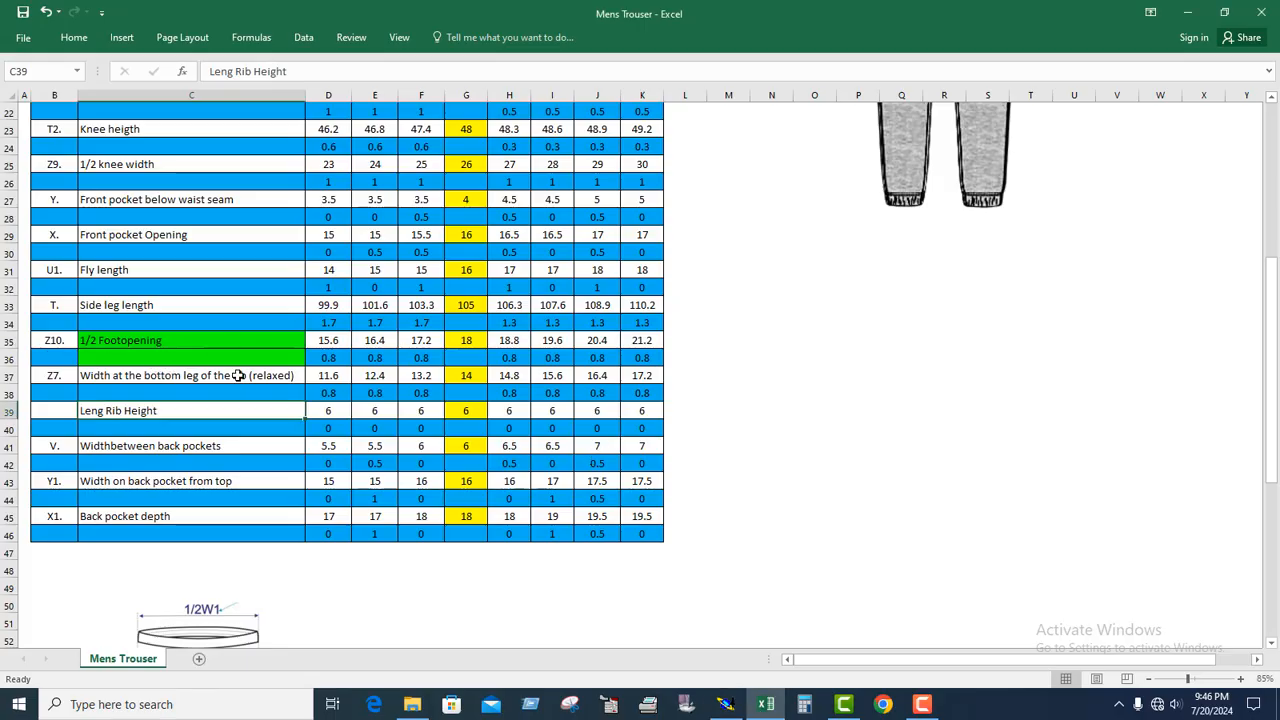
pyautogui.scroll(3, 241, 375)
pyautogui.scroll(3, 241, 375)
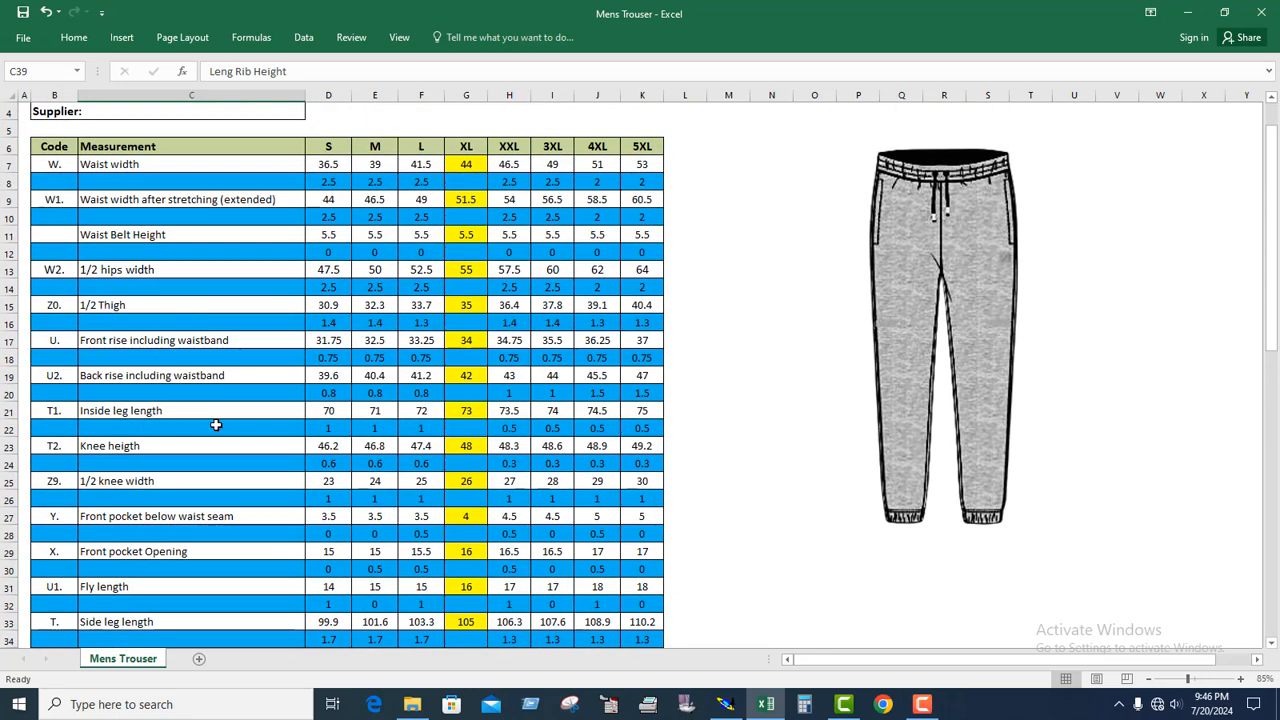
pyautogui.scroll(-1, 241, 466)
pyautogui.scroll(-2, 241, 466)
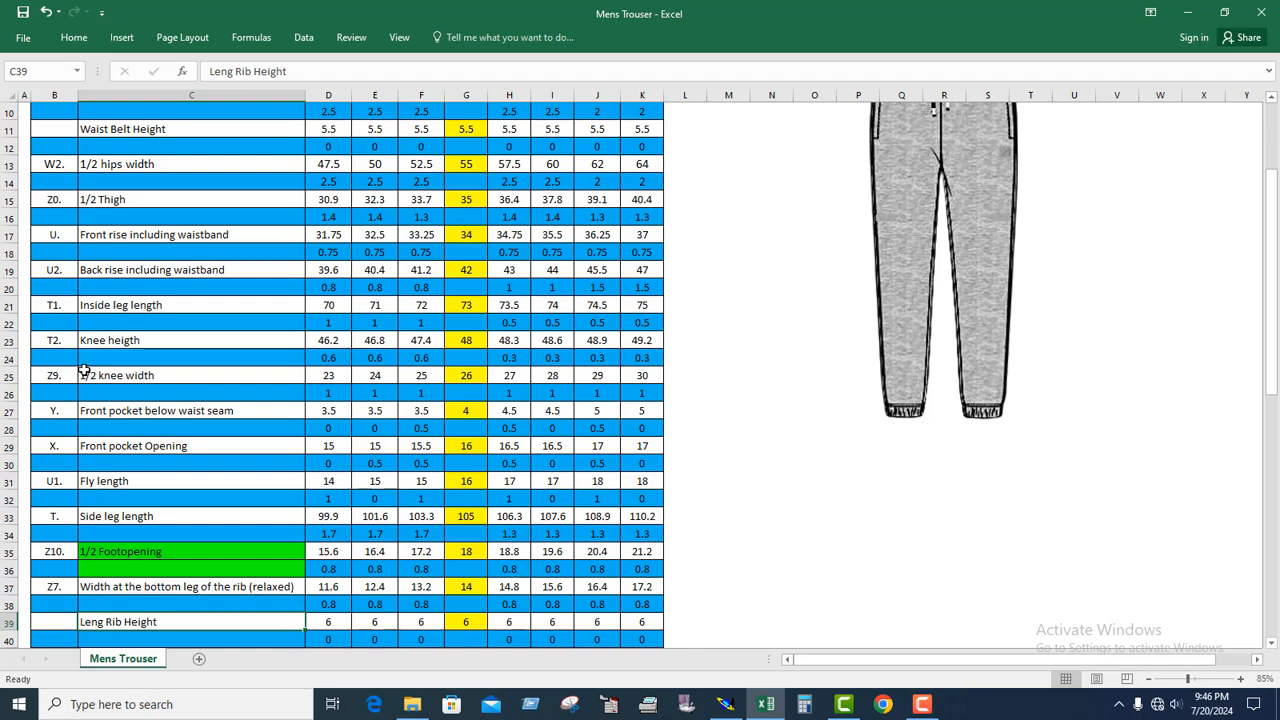
pyautogui.moveTo(89, 375); pyautogui.dragTo(206, 397)
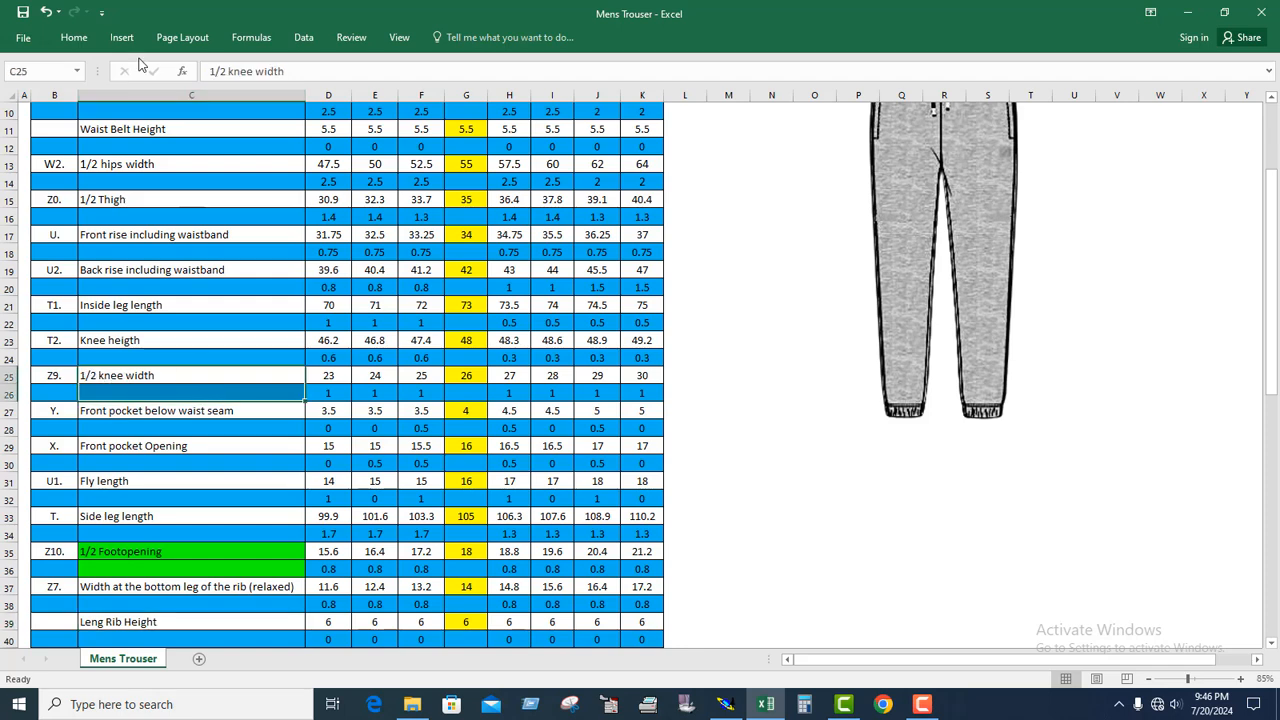
pyautogui.click(74, 37)
pyautogui.click(242, 89)
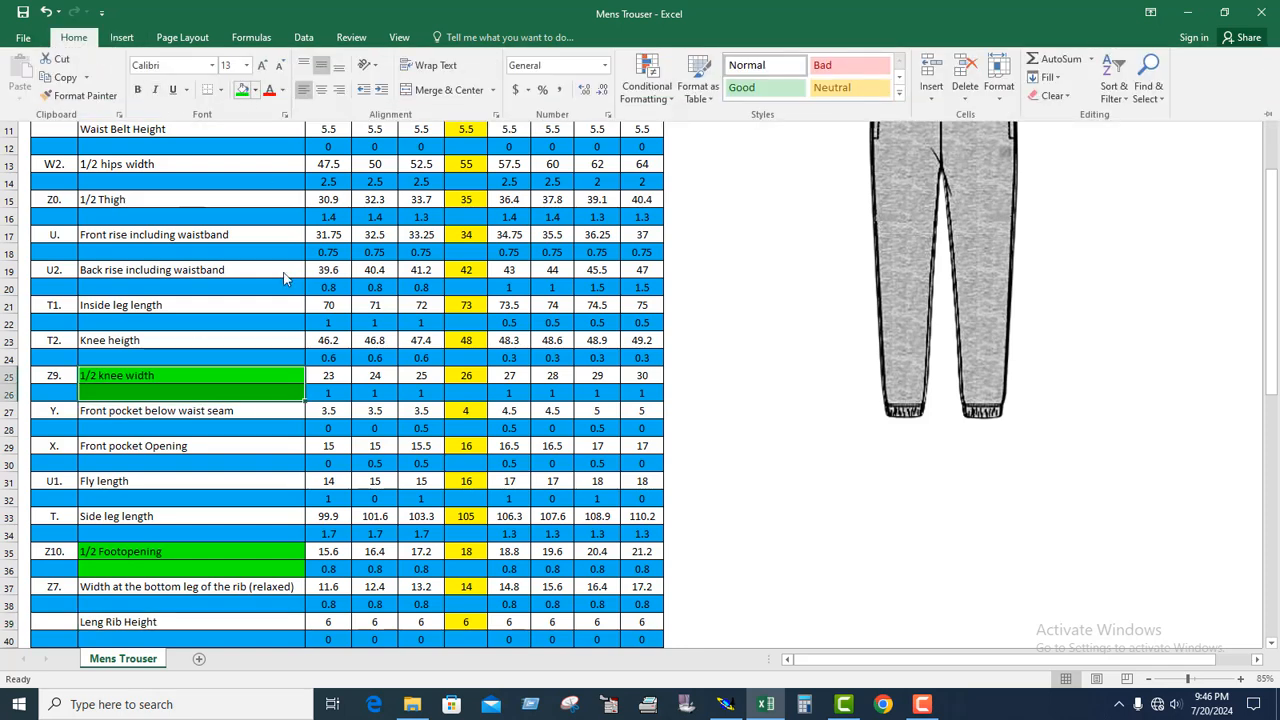
pyautogui.click(110, 372)
pyautogui.click(166, 357)
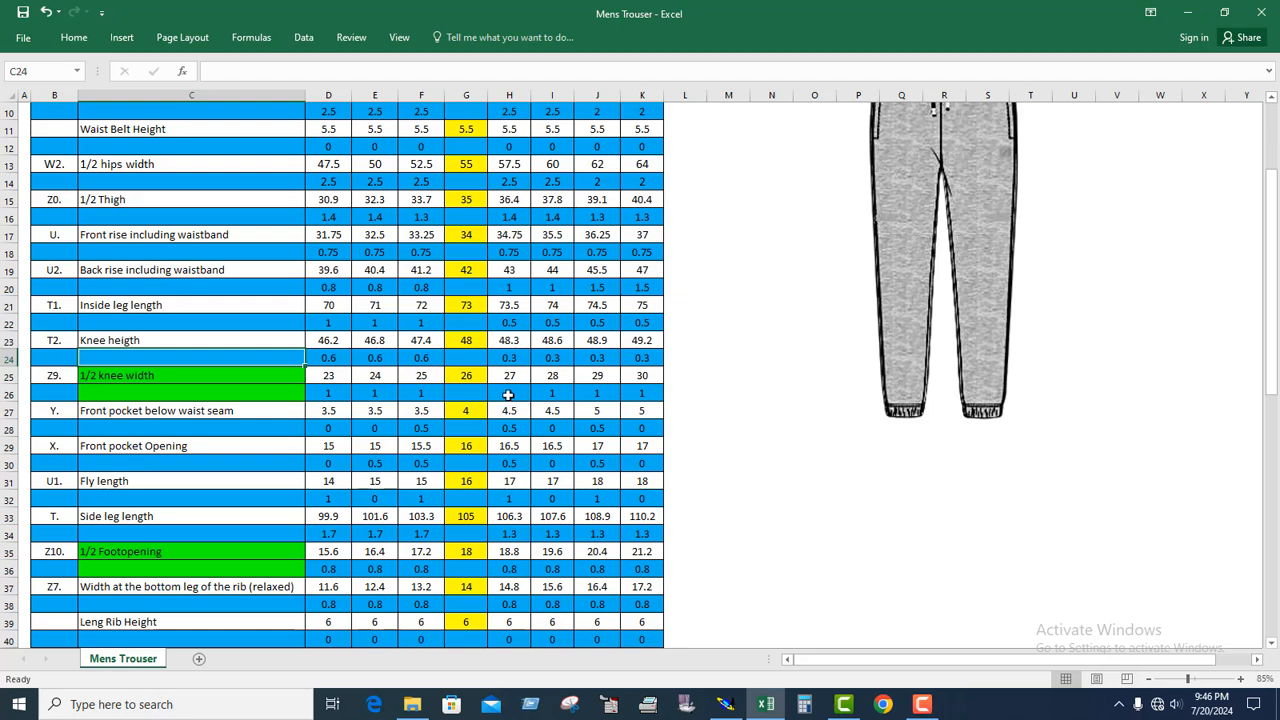
# Step: Review the 1/2 knee width increments for sizes XXL to 5XL and S to L in the chart
pyautogui.moveTo(506, 396); pyautogui.dragTo(645, 396)
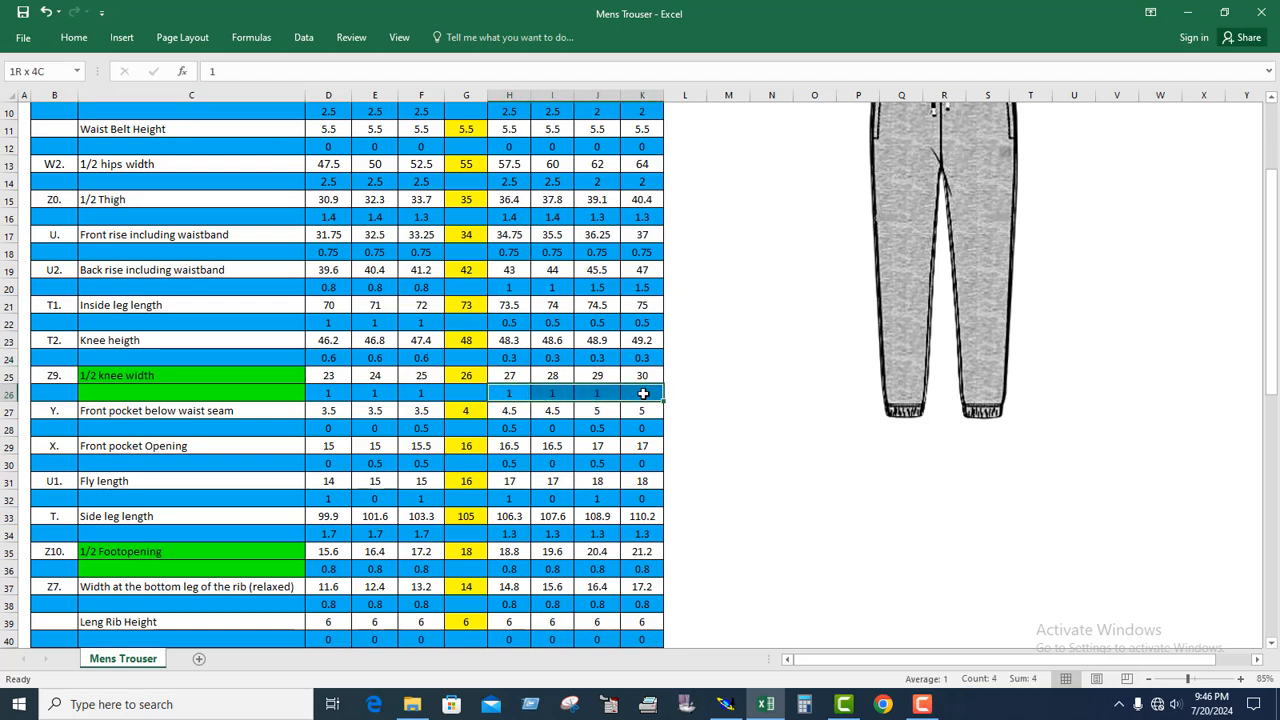
pyautogui.moveTo(425, 393); pyautogui.dragTo(330, 393)
pyautogui.hotkey('ctrl', 'v')
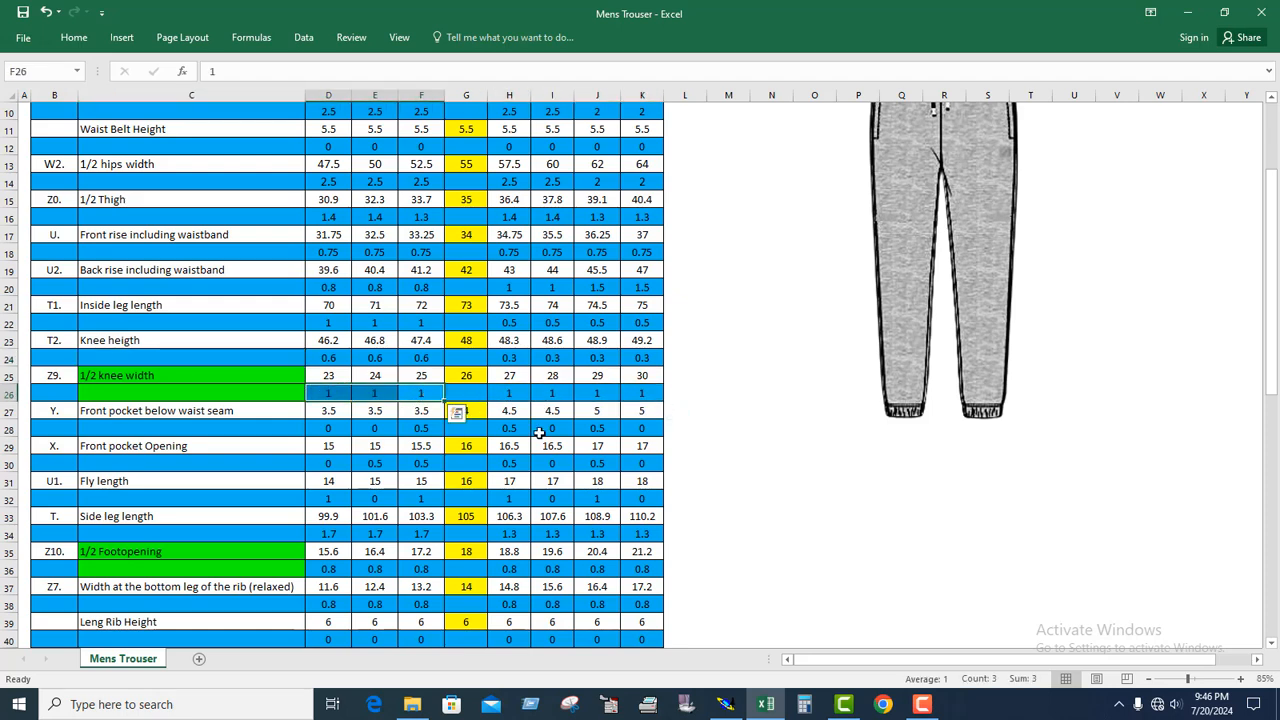
pyautogui.click(506, 398)
pyautogui.click(471, 397)
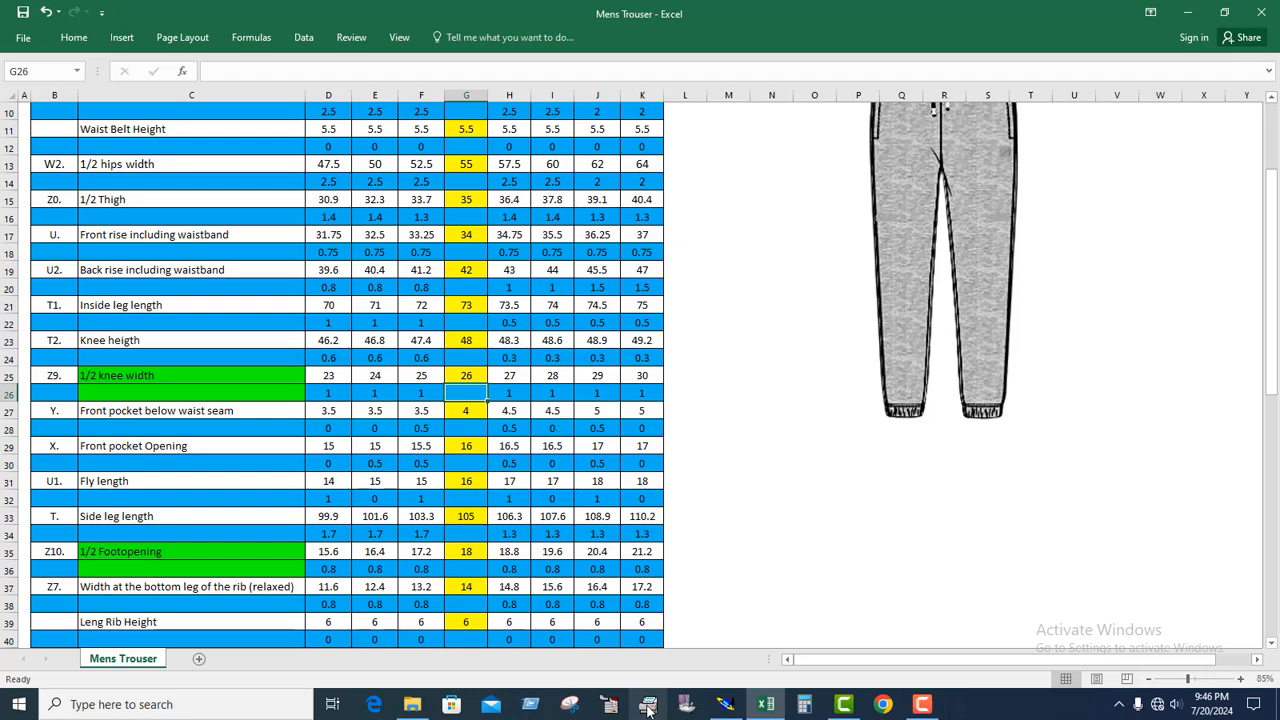
# Step: Switch to Modaris and set the upper knee point's ddy to 0.5 for each size from XXL to 5XL in its grading table
pyautogui.click(727, 706)
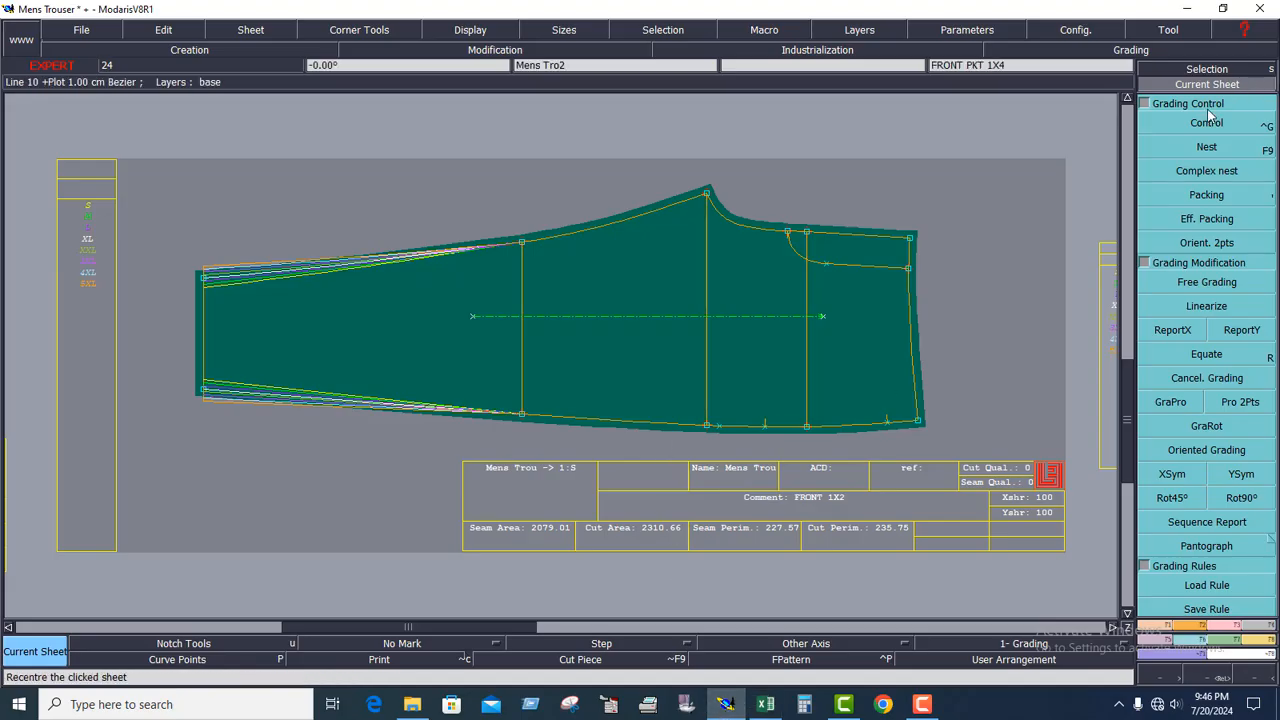
pyautogui.hotkey('ctrl', 'g')
pyautogui.click(521, 243)
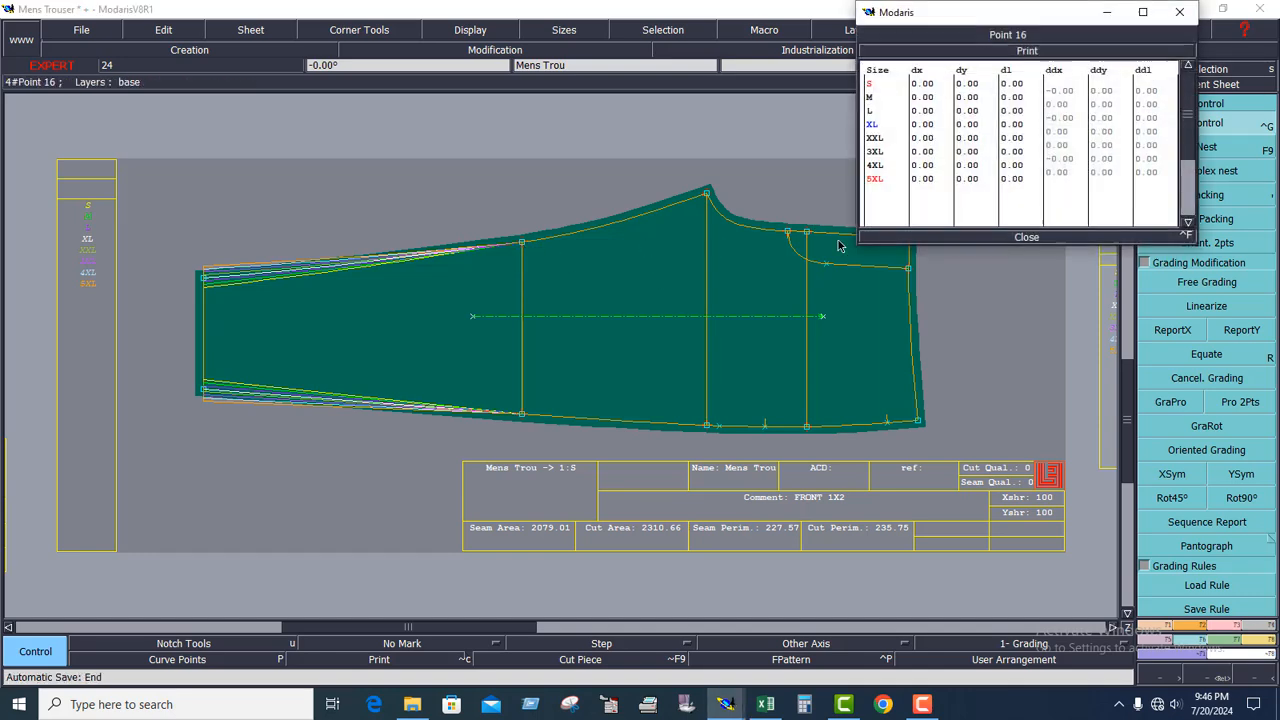
pyautogui.click(1104, 172)
pyautogui.click(1101, 158)
pyautogui.click(1101, 145)
pyautogui.click(1101, 131)
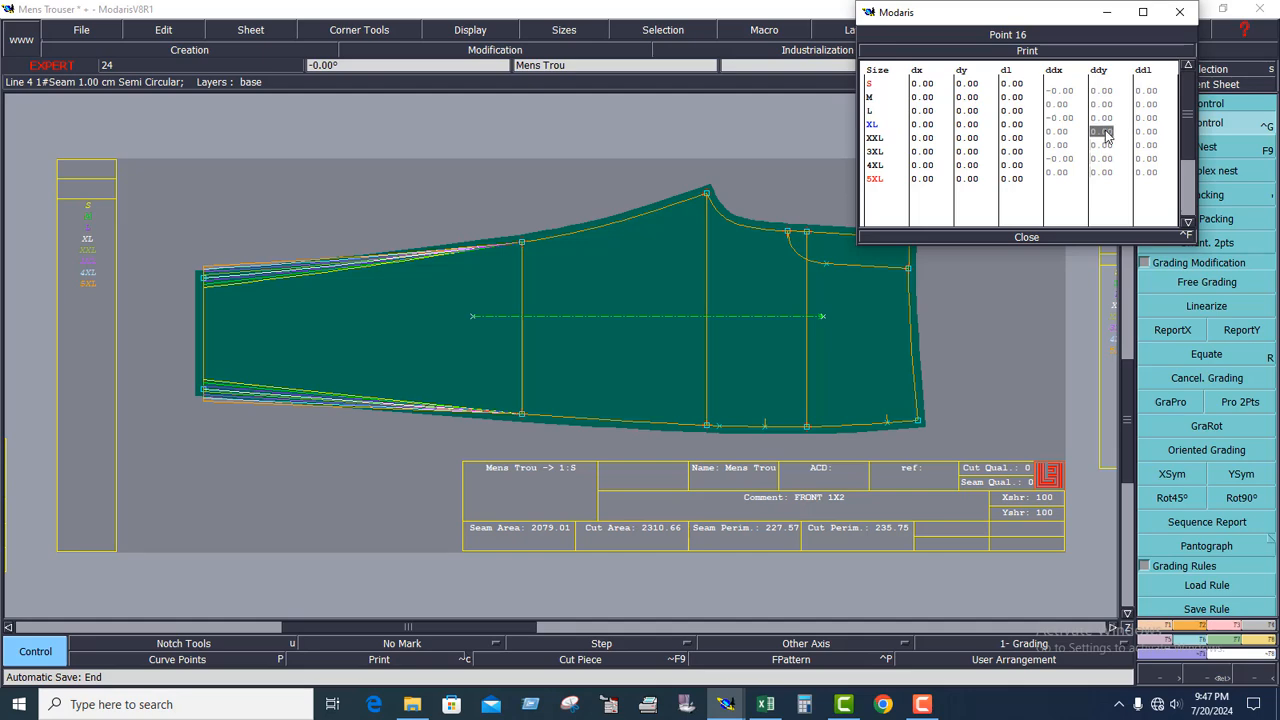
pyautogui.write('0')
pyautogui.click(1117, 149)
pyautogui.write('0.')
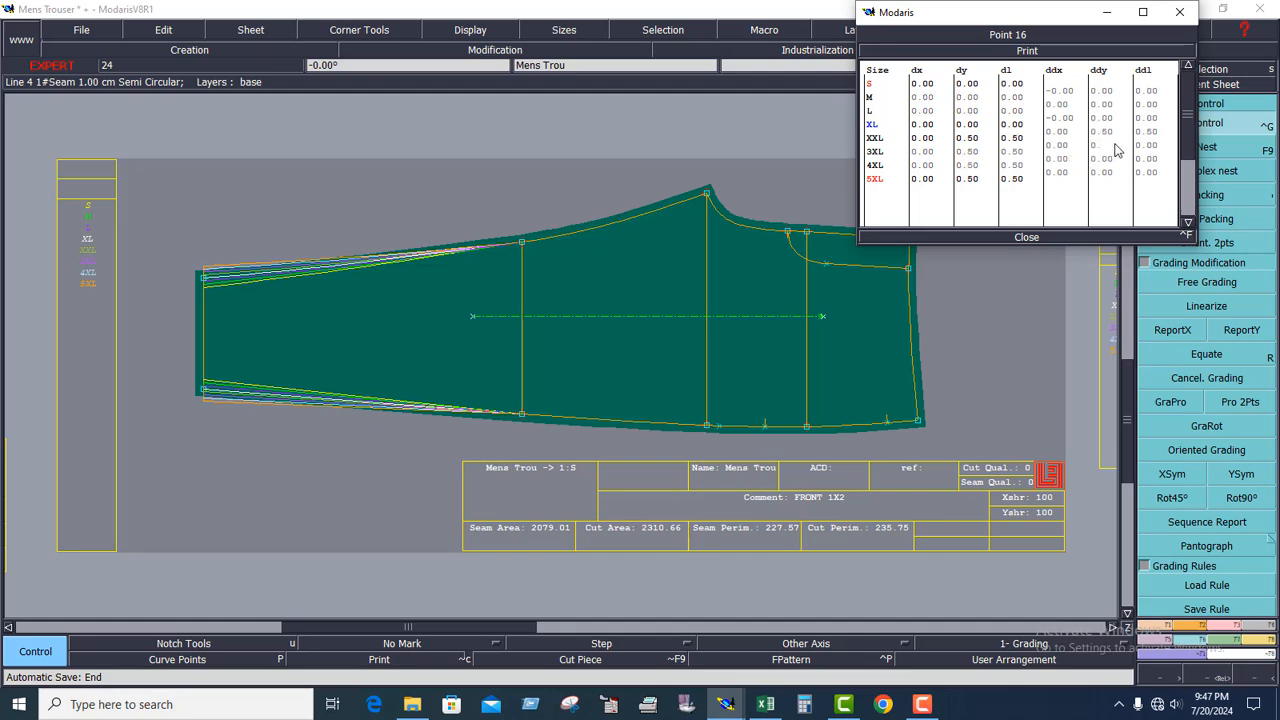
pyautogui.write('5')
pyautogui.click(1117, 149)
pyautogui.write('0.')
pyautogui.press('Return')
pyautogui.write('0.5')
pyautogui.press('Return')
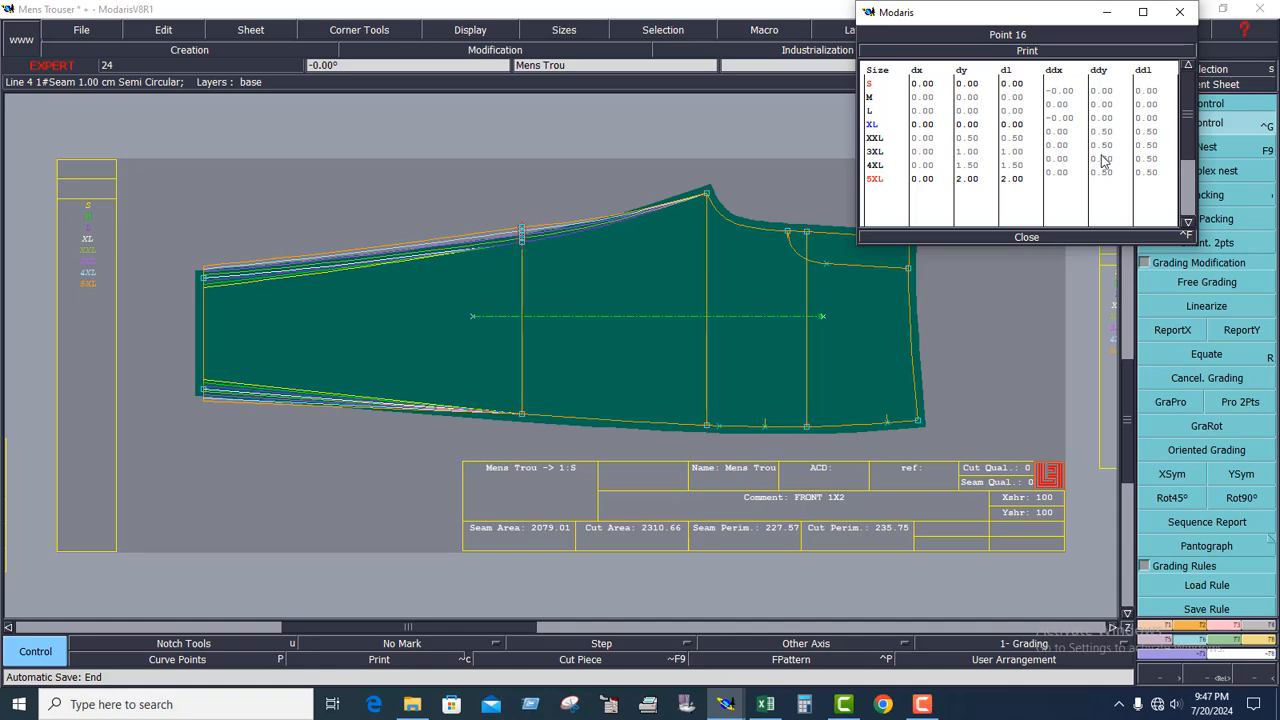
# Step: Set the upper knee point's ddy to 0.5 for each size from L down to S and close the grading table
pyautogui.click(1108, 90)
pyautogui.click(1108, 104)
pyautogui.click(1108, 118)
pyautogui.write('0')
pyautogui.press('Up')
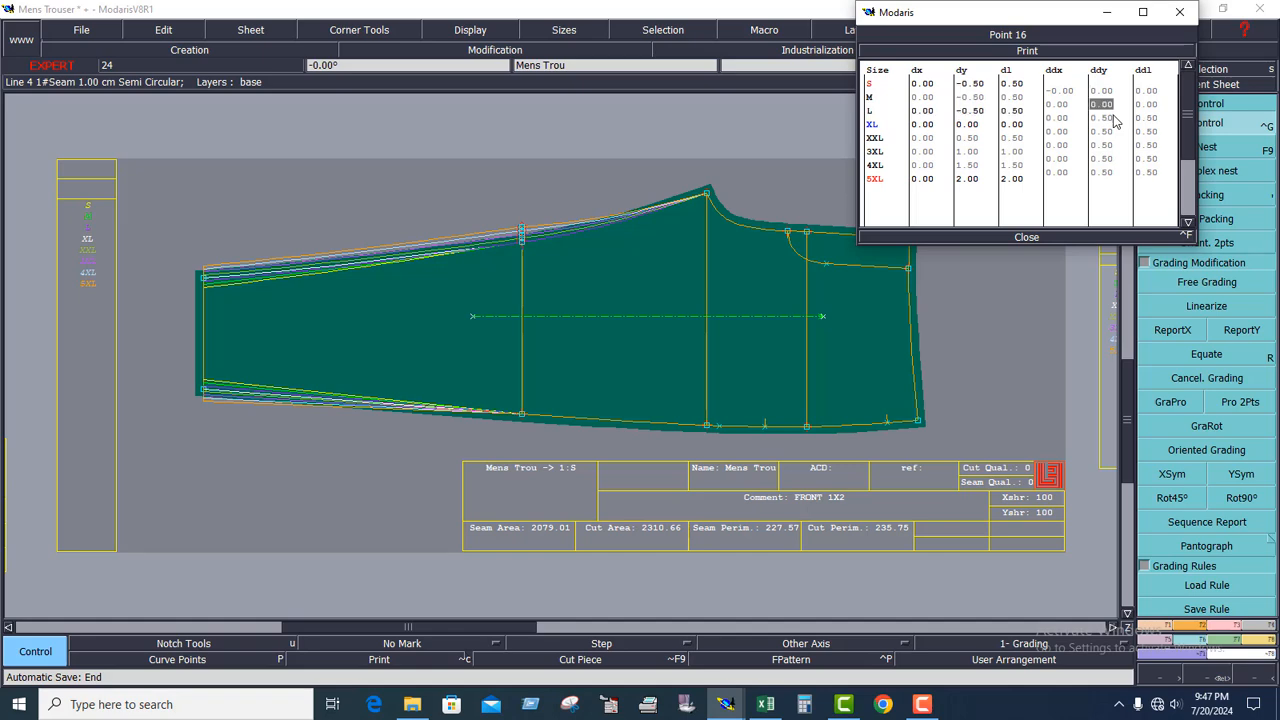
pyautogui.write('0')
pyautogui.press('Up')
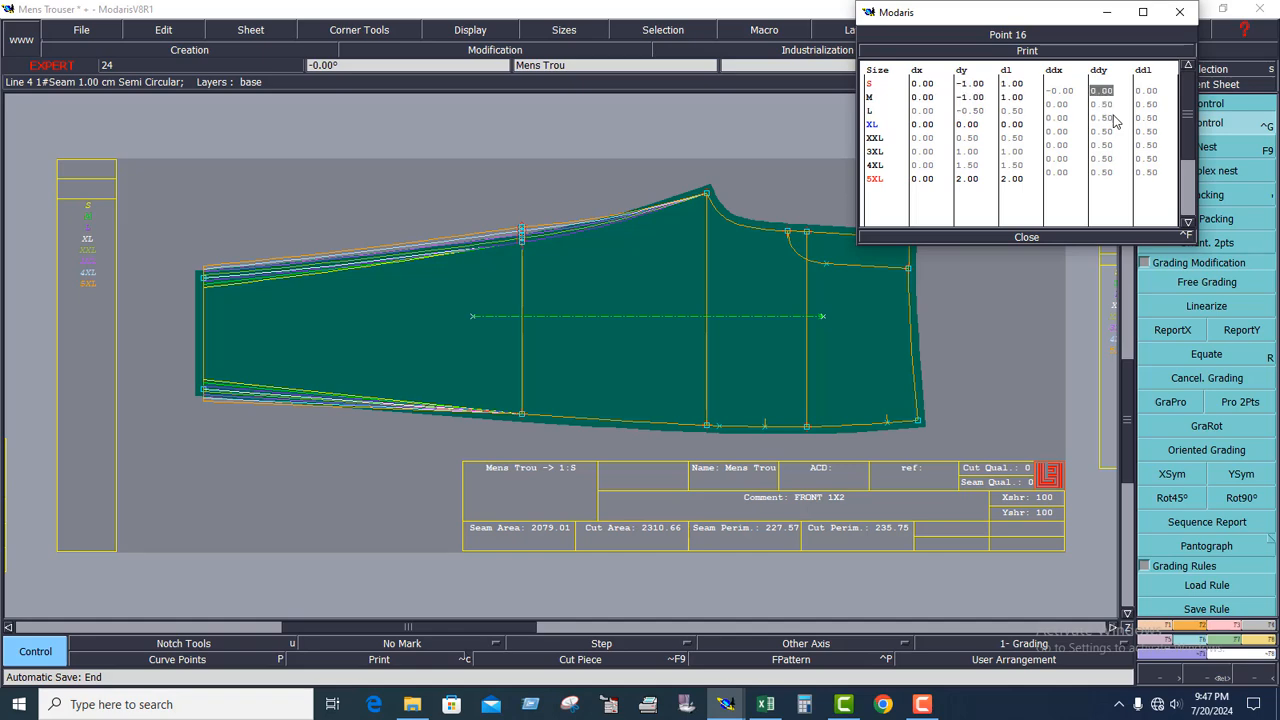
pyautogui.write('0.5')
pyautogui.press('Return')
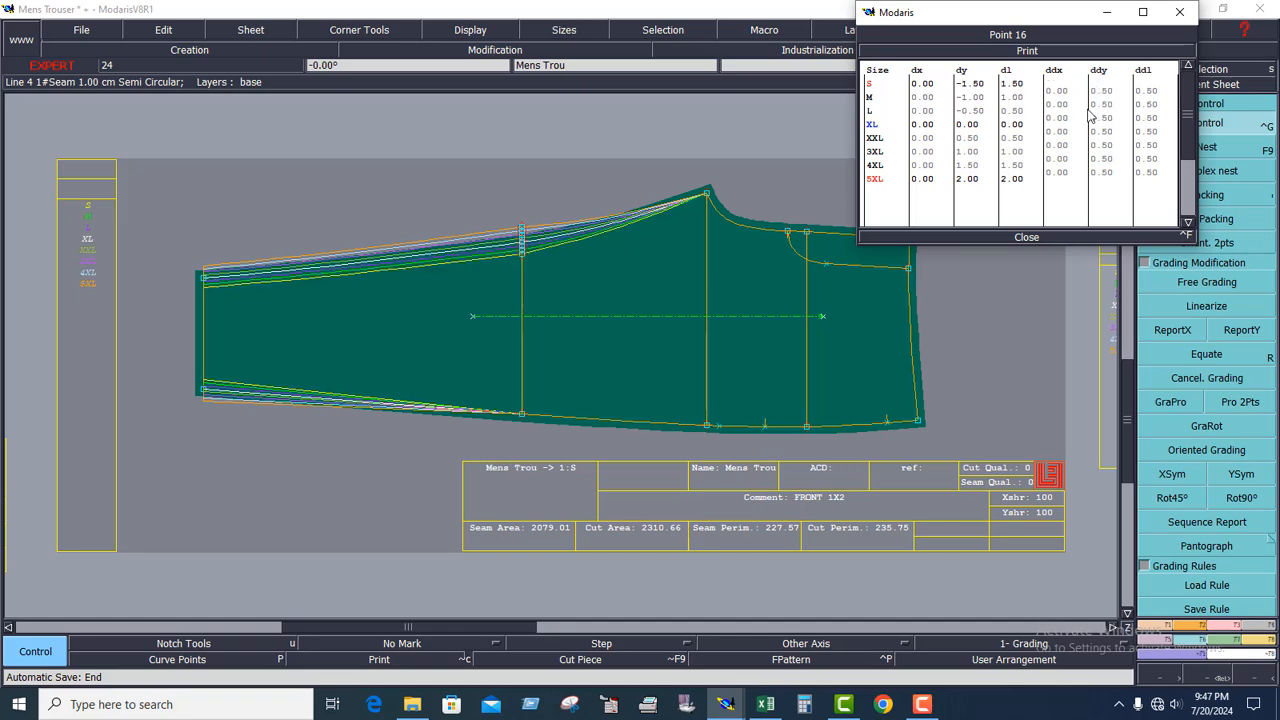
pyautogui.click(1025, 238)
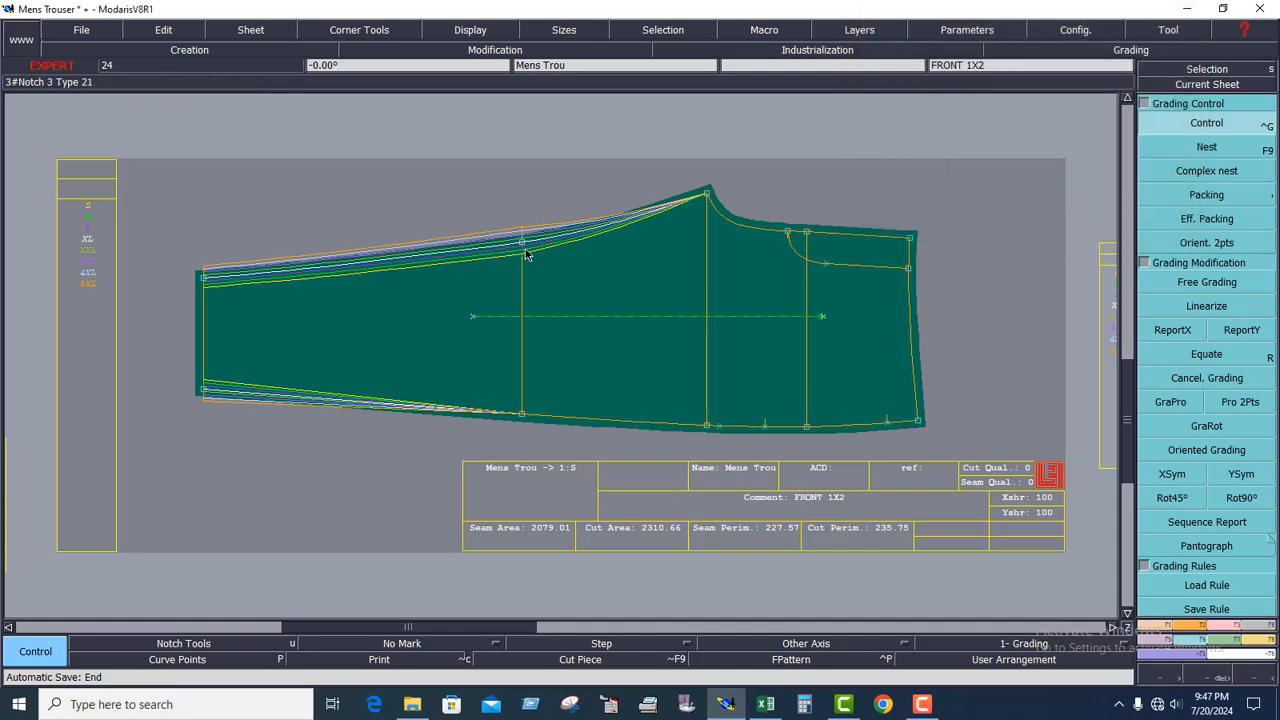
# Step: Copy the Y grading from the upper knee point to the lower knee point with ReportY
pyautogui.click(1242, 330)
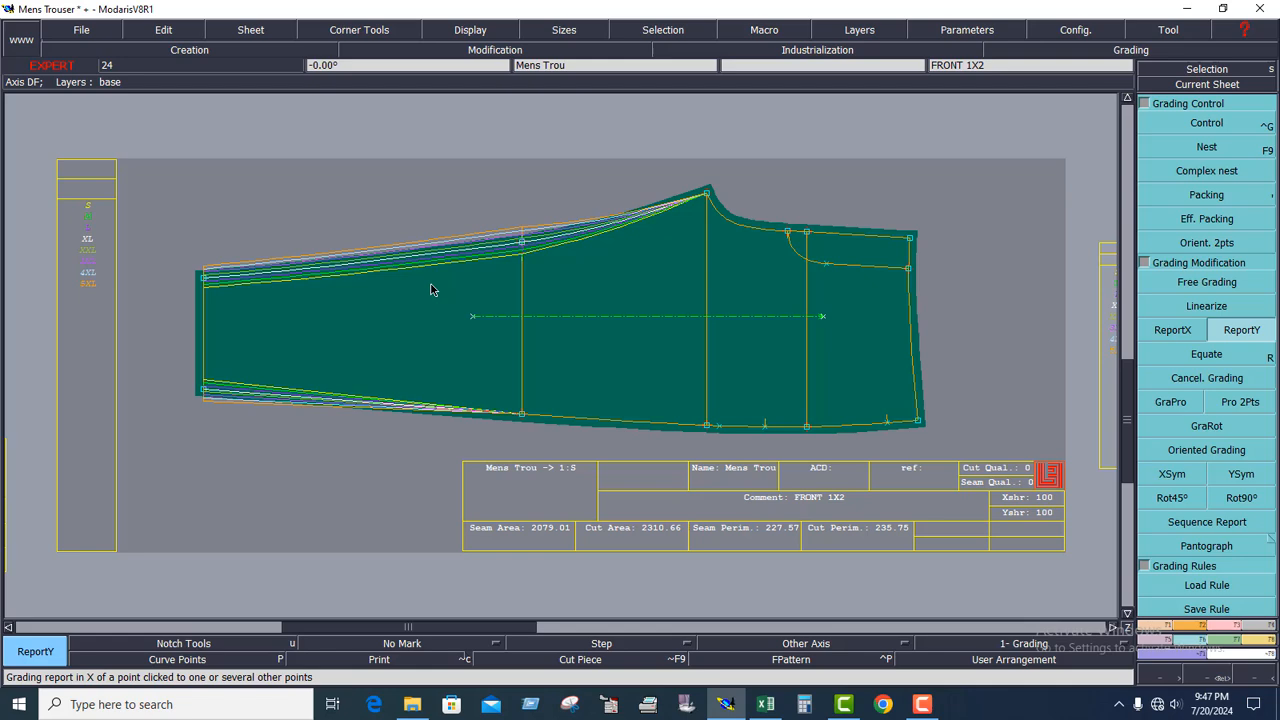
pyautogui.click(522, 242)
pyautogui.click(521, 414)
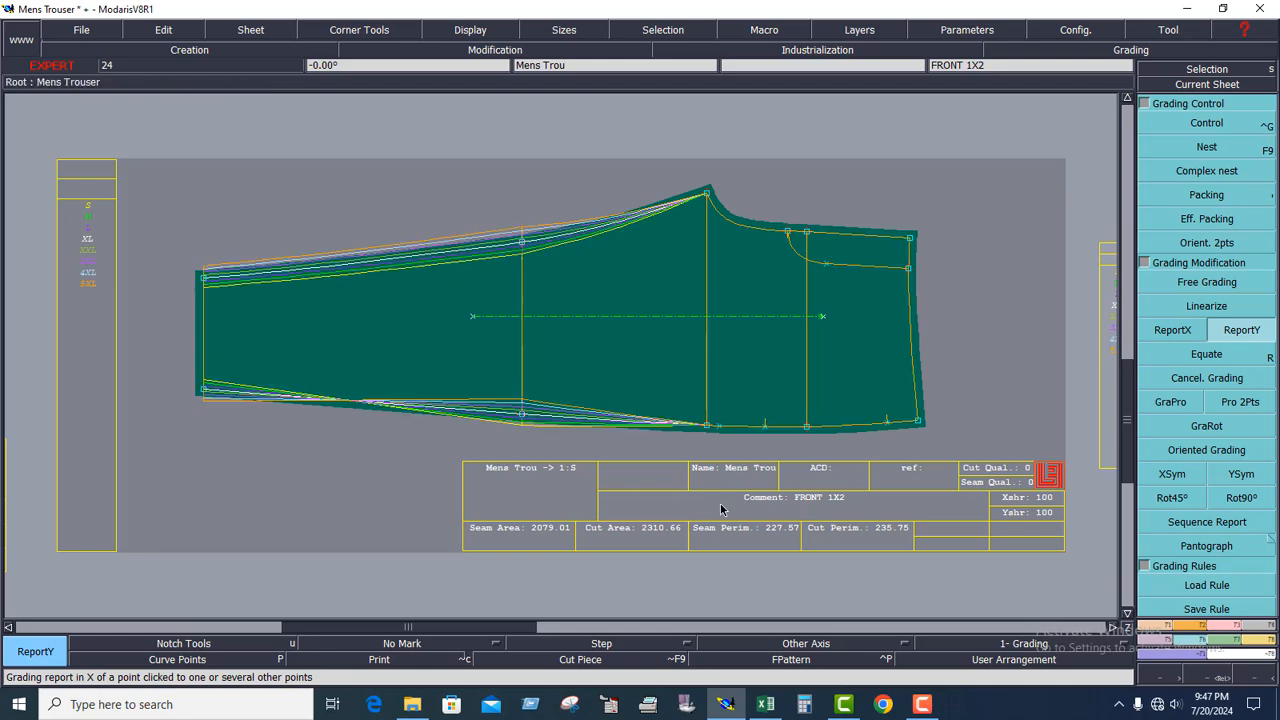
# Step: Mirror the lower knee point's grading rule about the X axis with XSym
pyautogui.click(1172, 474)
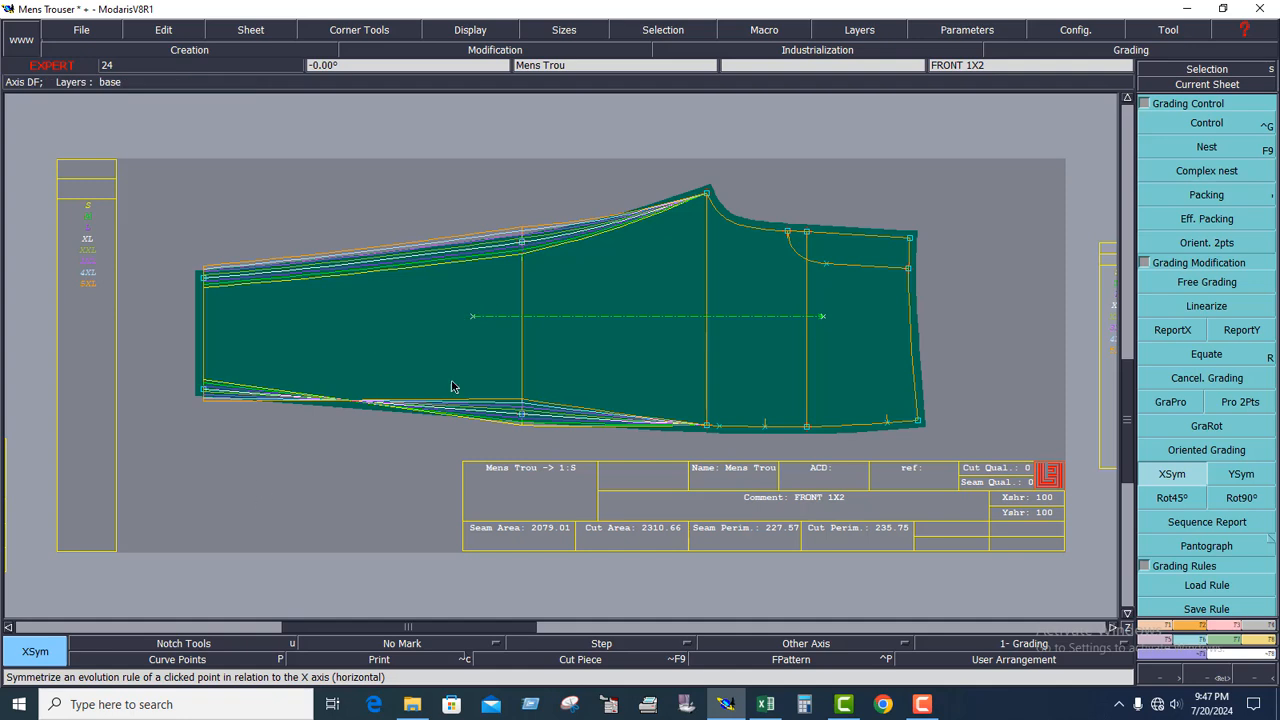
pyautogui.moveTo(493, 208); pyautogui.dragTo(545, 275)
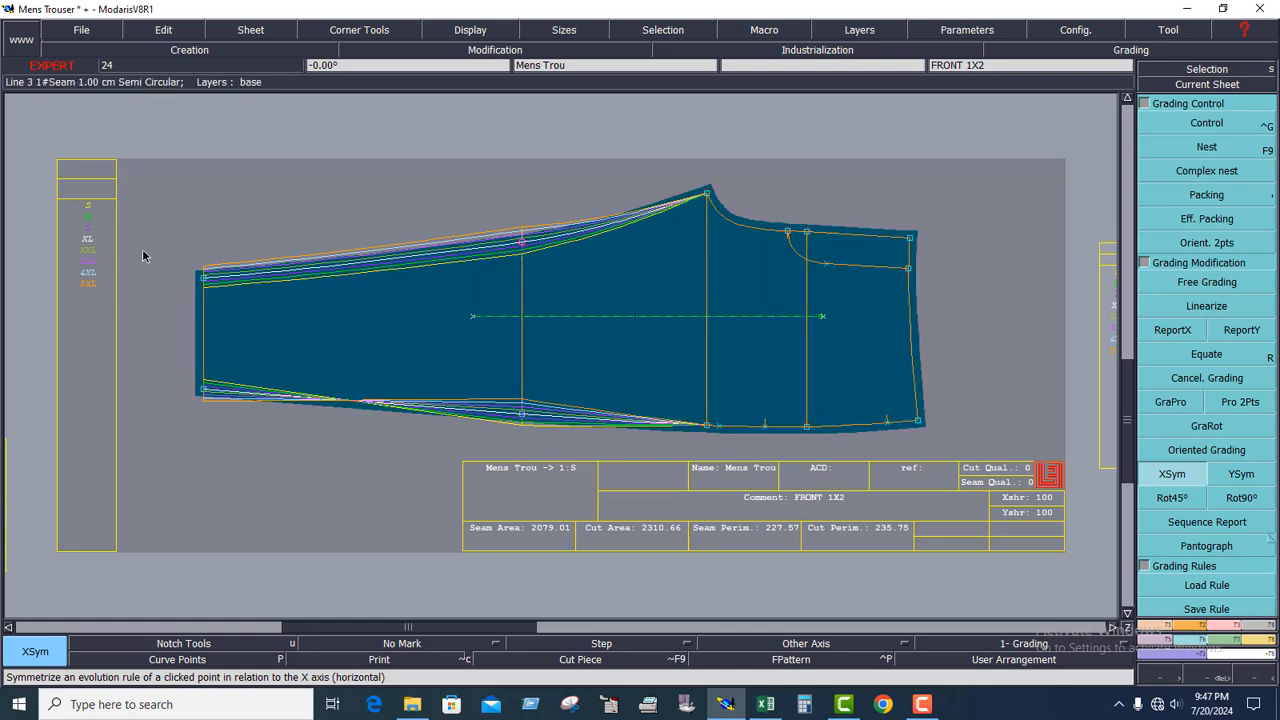
pyautogui.moveTo(190, 230); pyautogui.dragTo(246, 310)
pyautogui.moveTo(449, 212); pyautogui.dragTo(561, 300)
pyautogui.moveTo(176, 362); pyautogui.dragTo(632, 445)
pyautogui.click(606, 388)
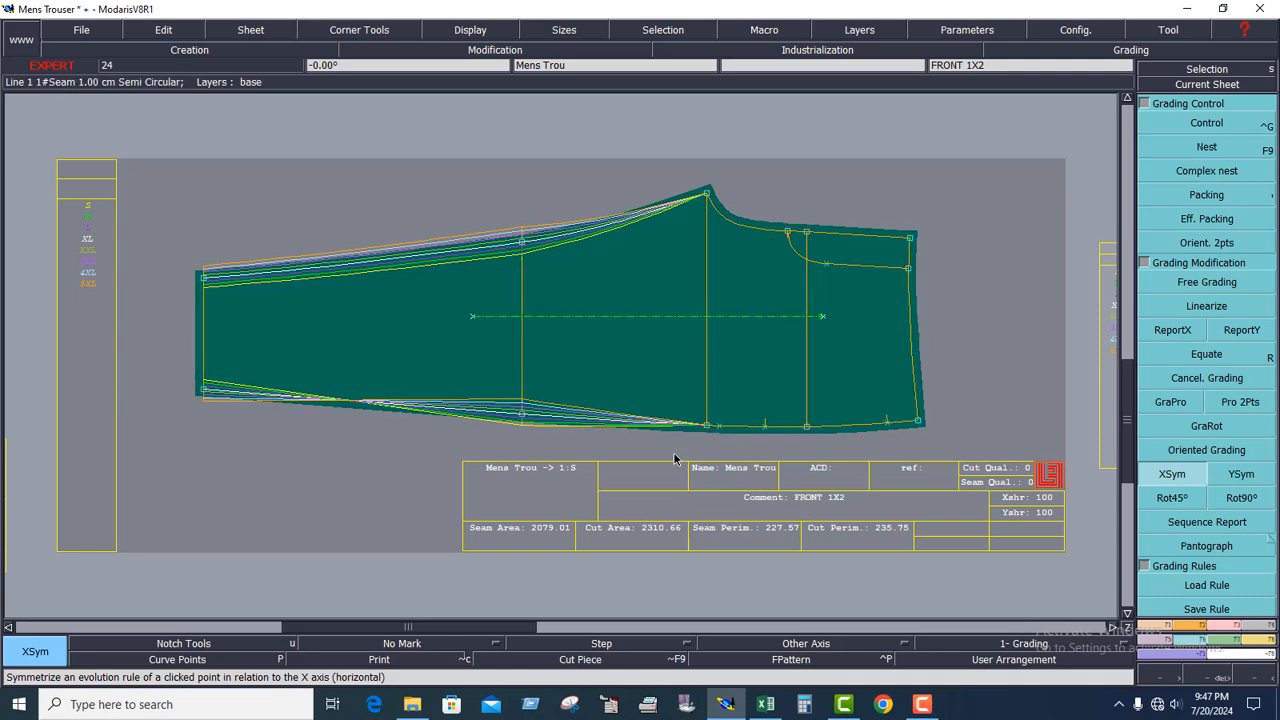
pyautogui.click(1174, 476)
pyautogui.click(523, 418)
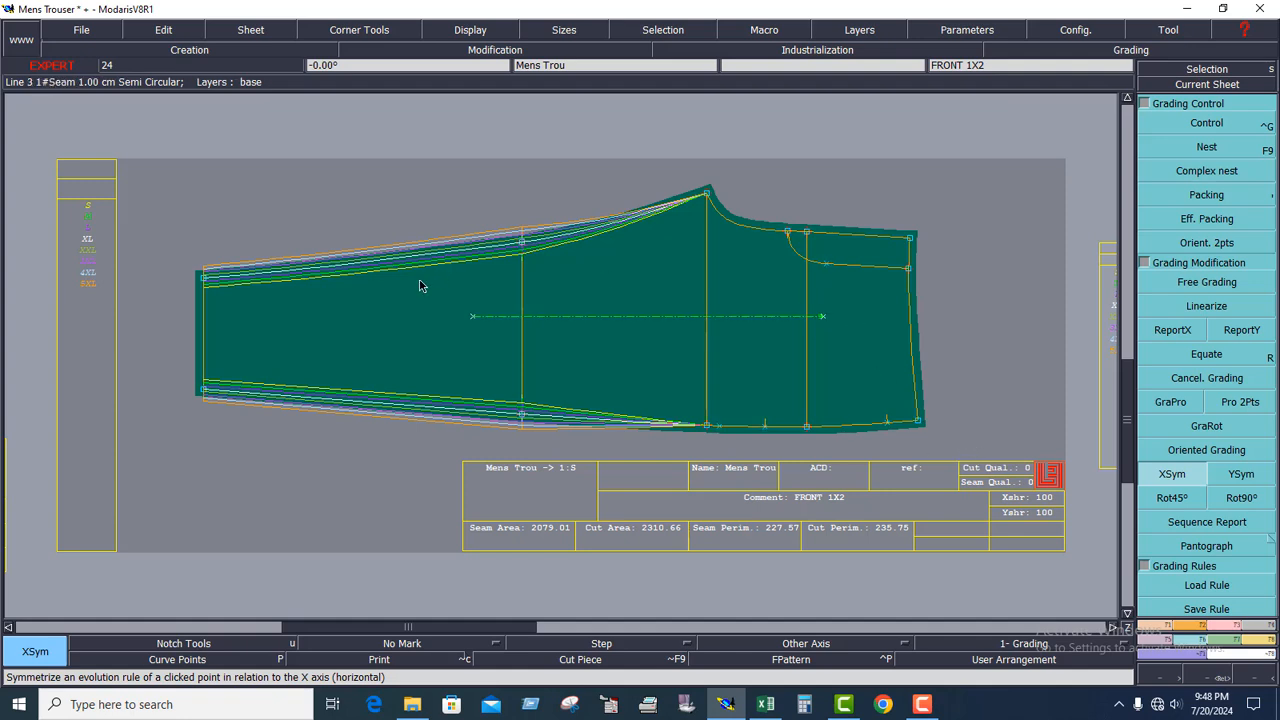
pyautogui.moveTo(134, 165); pyautogui.dragTo(971, 447)
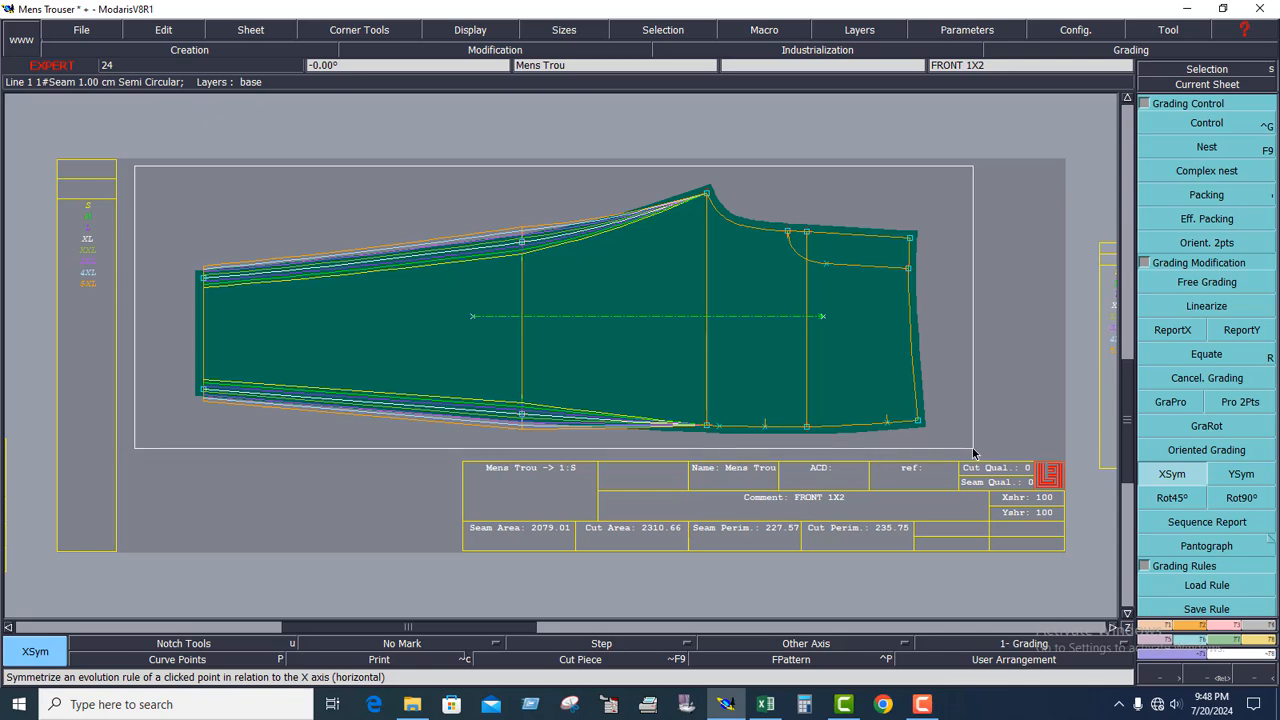
pyautogui.click(681, 263)
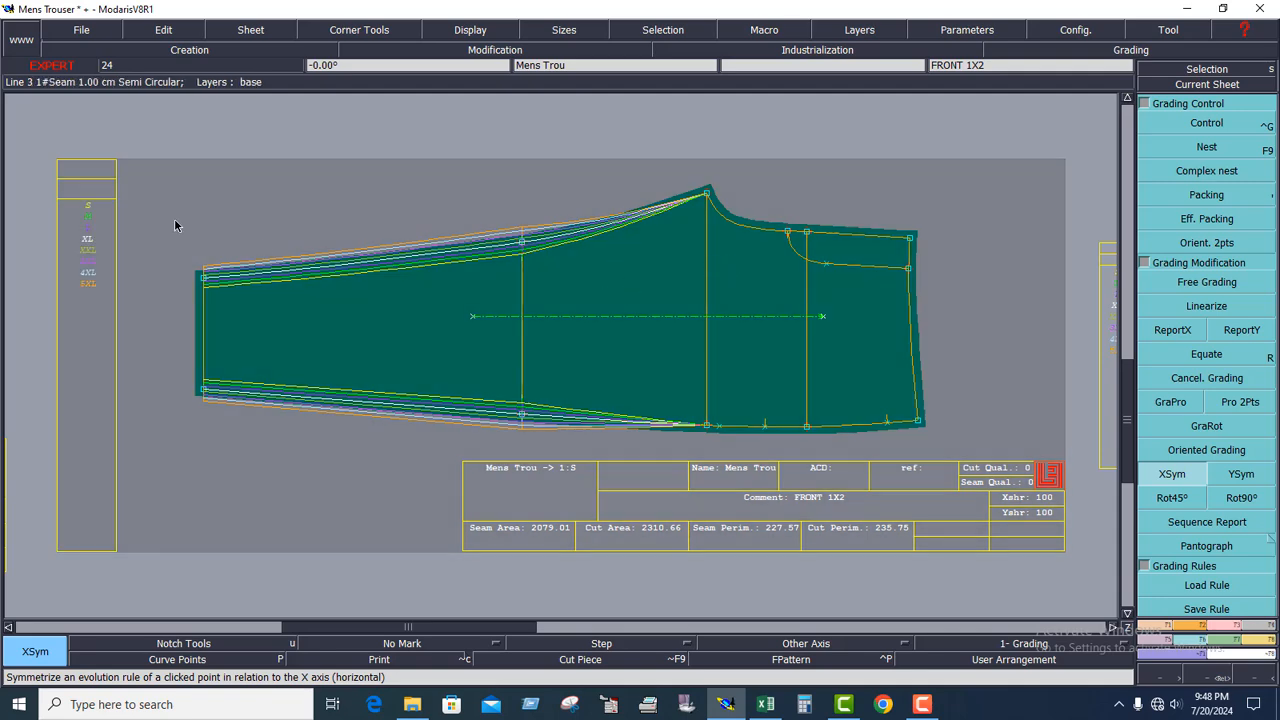
pyautogui.moveTo(157, 171); pyautogui.dragTo(1022, 480)
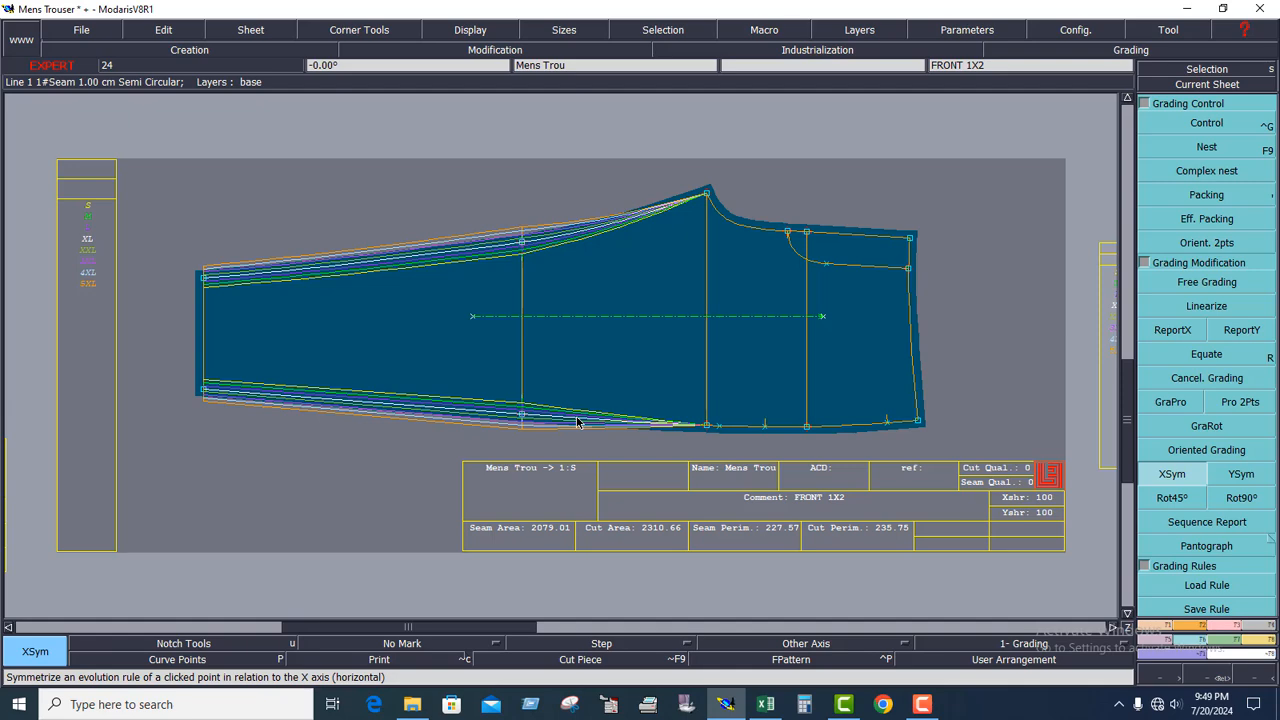
pyautogui.moveTo(502, 227); pyautogui.dragTo(543, 438)
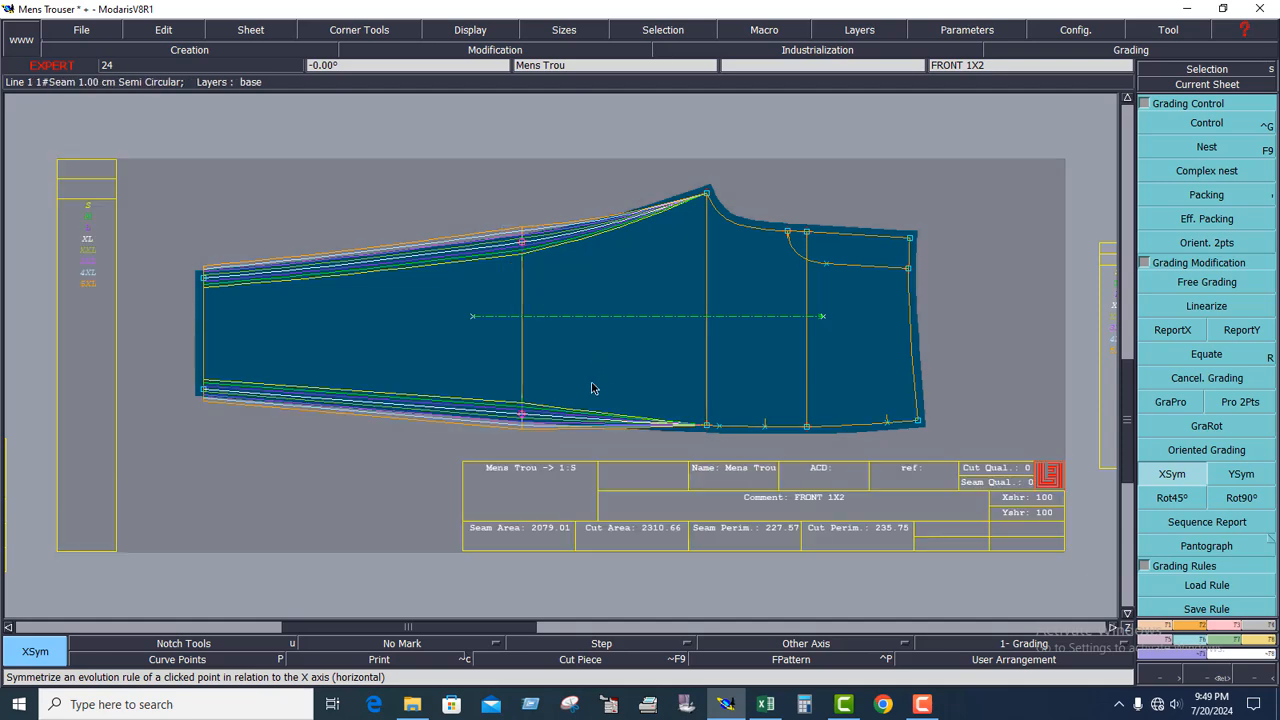
pyautogui.moveTo(215, 442); pyautogui.dragTo(170, 245)
pyautogui.click(525, 312)
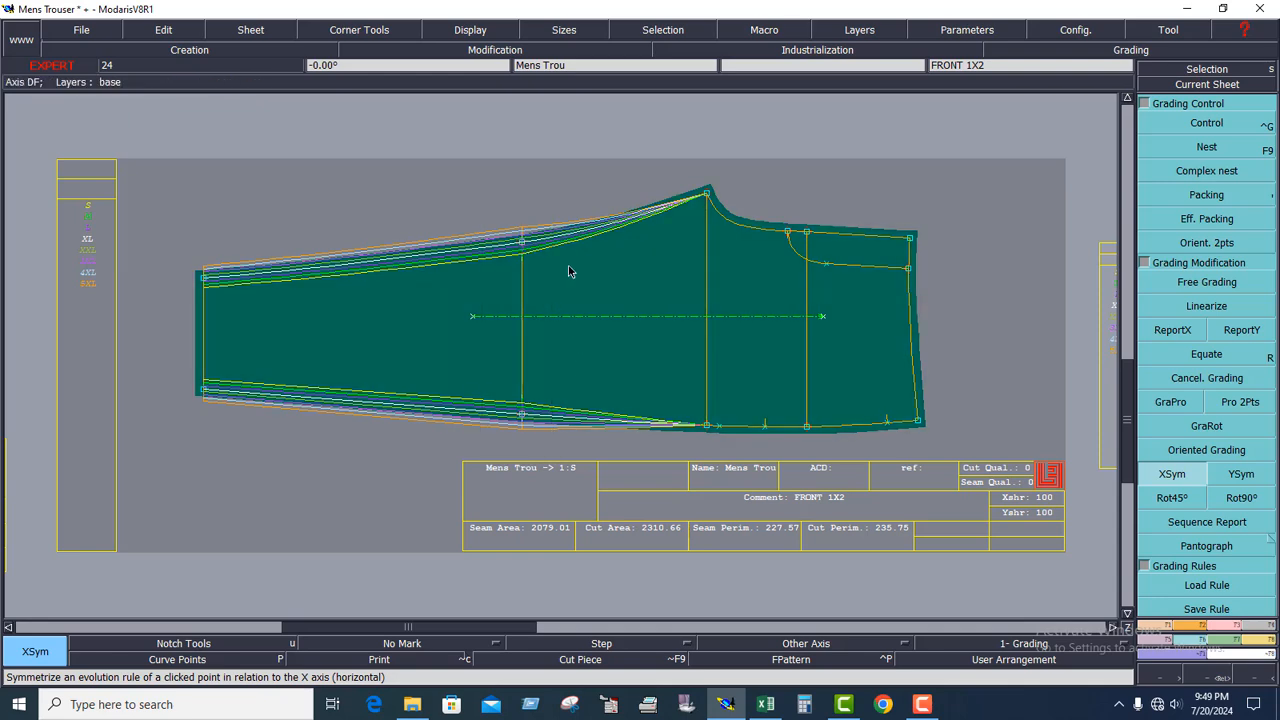
pyautogui.moveTo(507, 226); pyautogui.dragTo(566, 440)
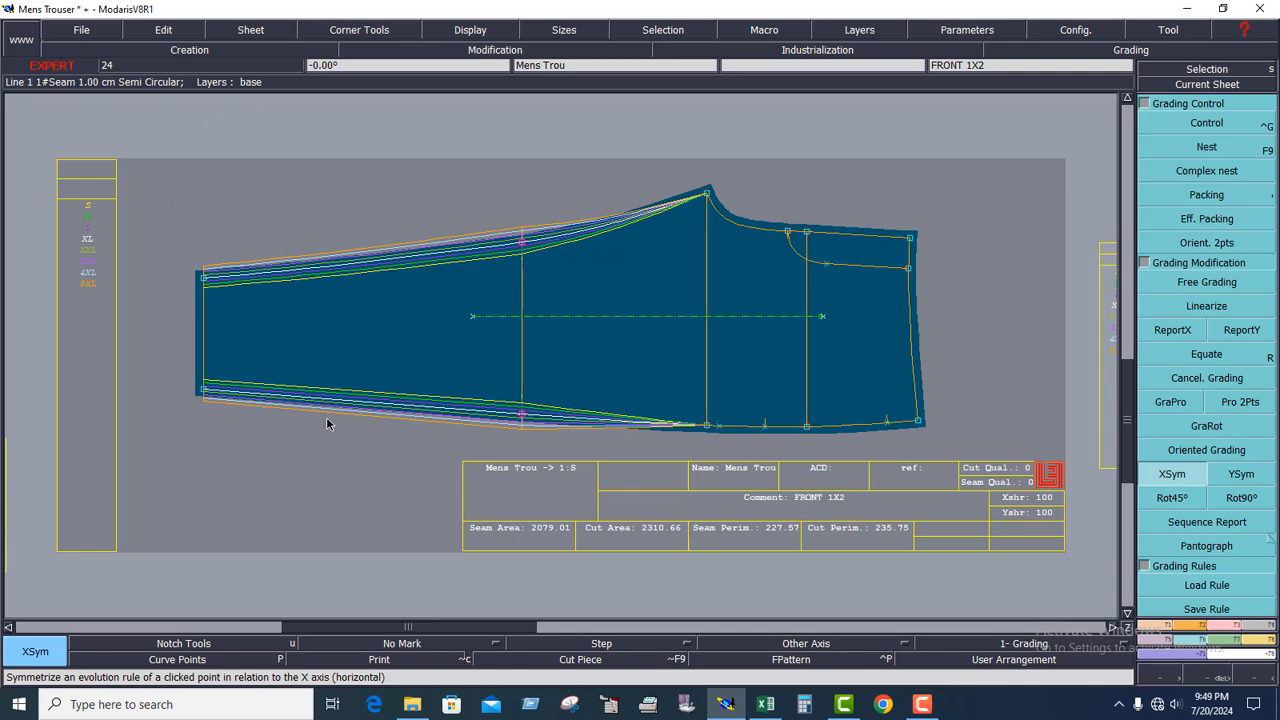
pyautogui.click(974, 441)
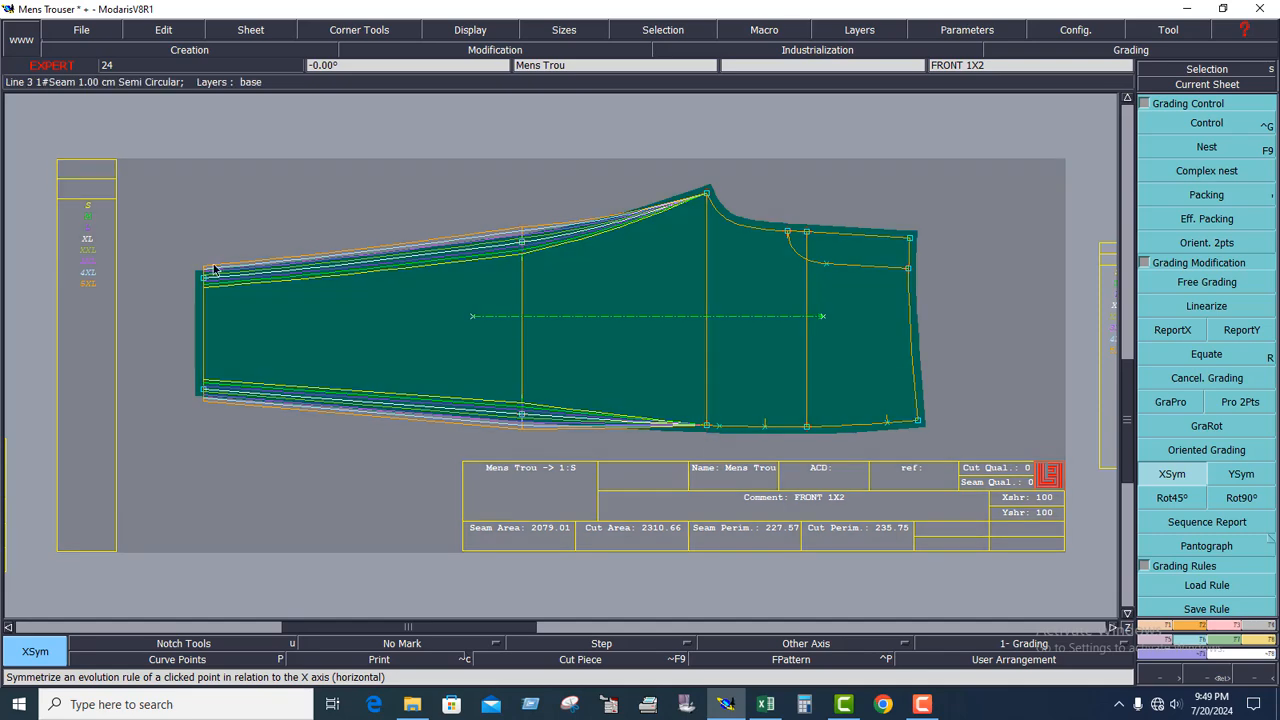
pyautogui.moveTo(148, 224); pyautogui.dragTo(275, 467)
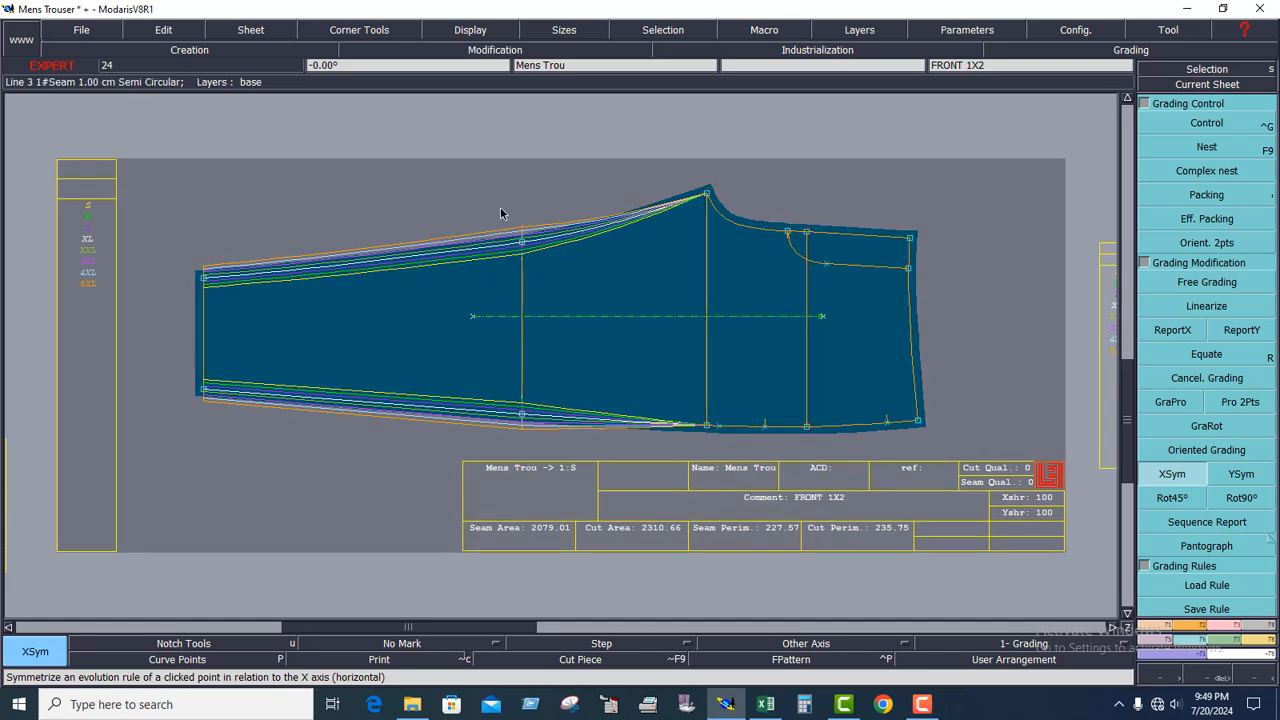
pyautogui.moveTo(500, 205); pyautogui.dragTo(578, 461)
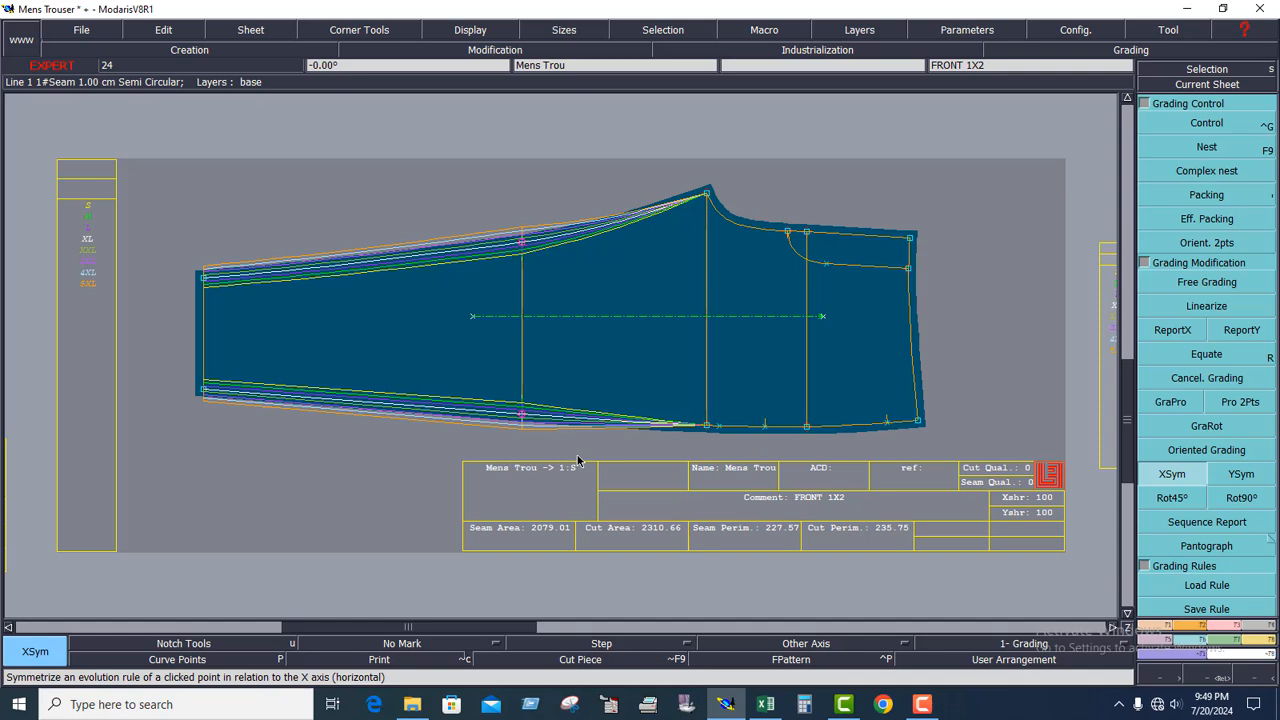
pyautogui.click(600, 283)
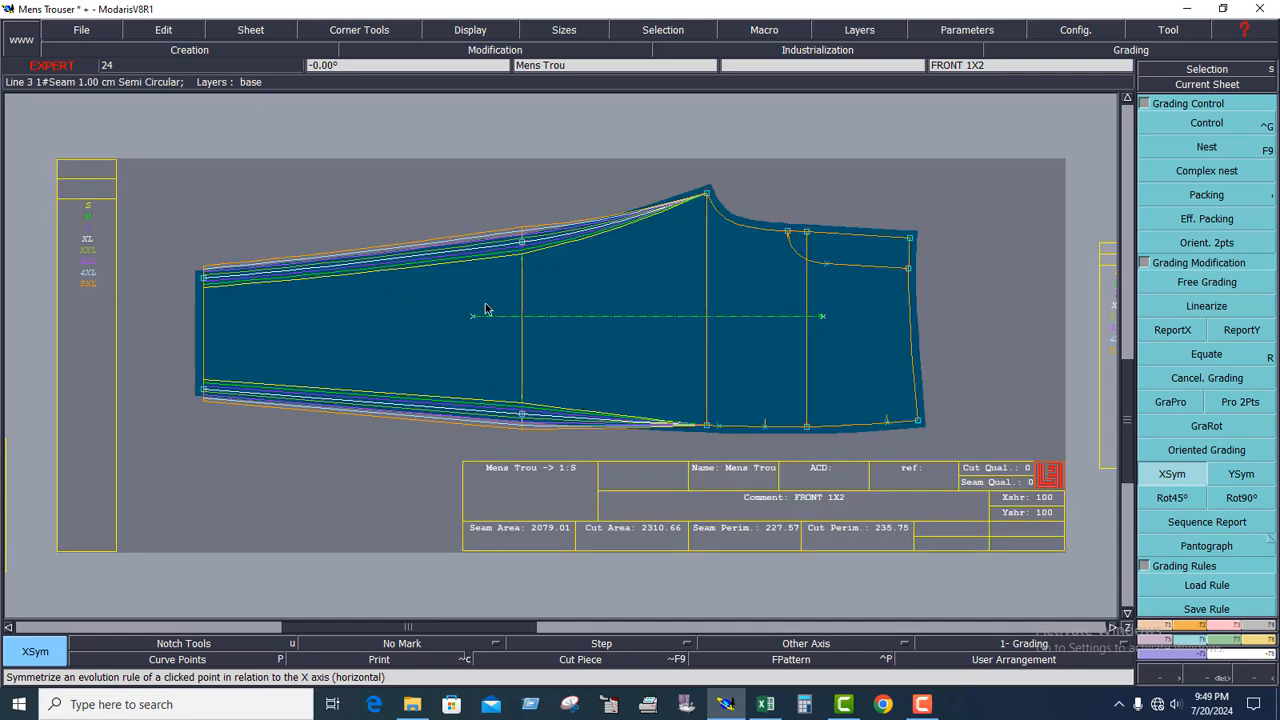